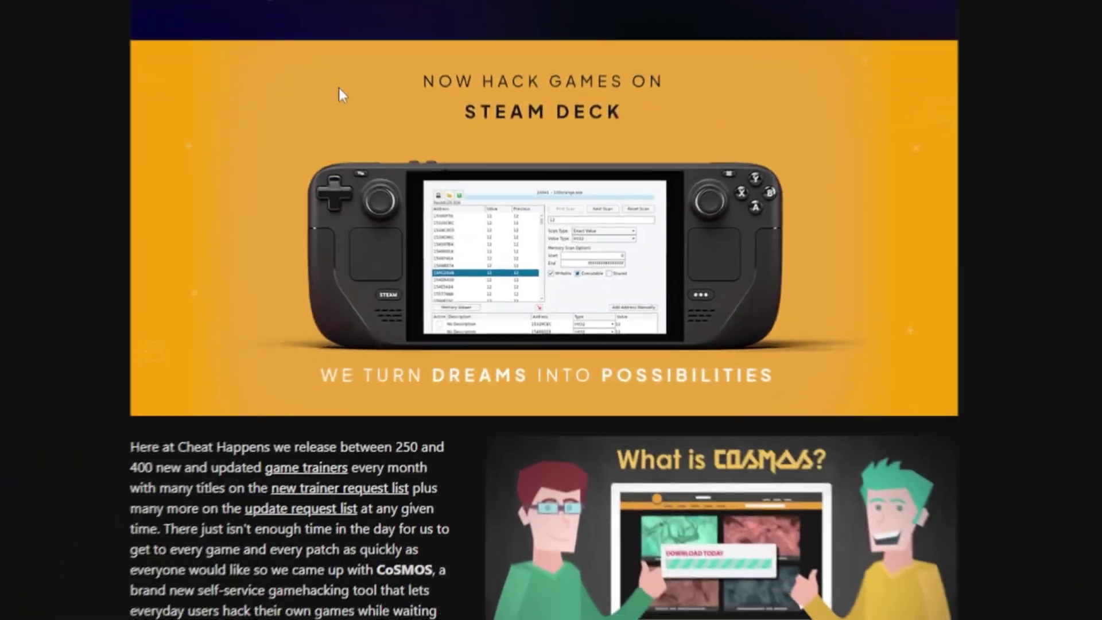
Step: Review the CoSMOS versions on the Cheat Happens page, including the PC Beginner and PC Advanced feature lists
scroll(337, 86, "down", 10)
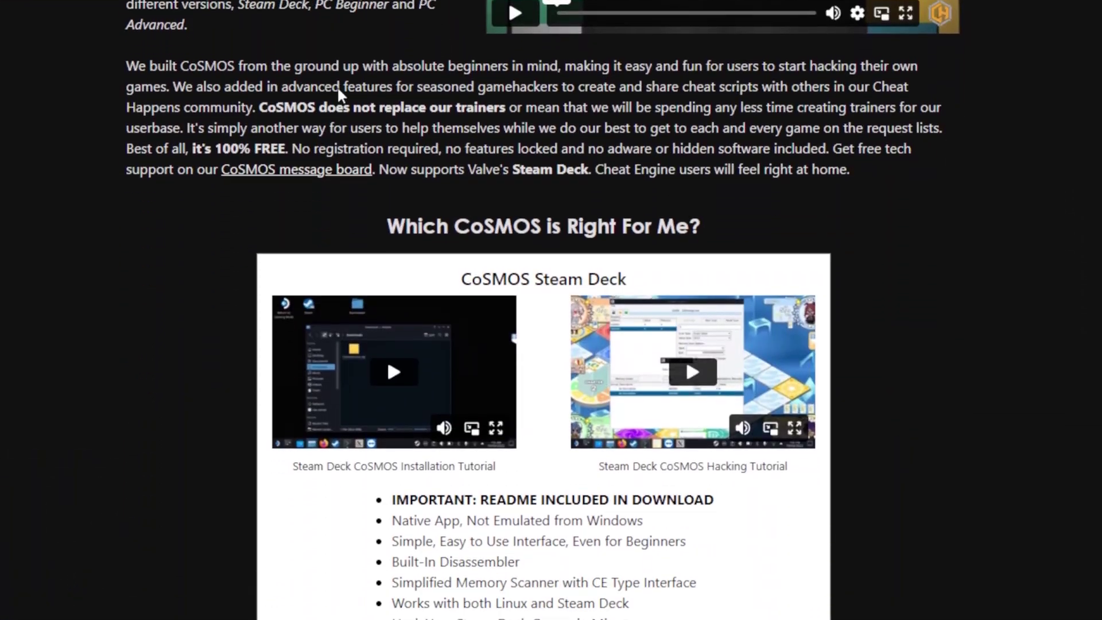
scroll(338, 91, "down", 10)
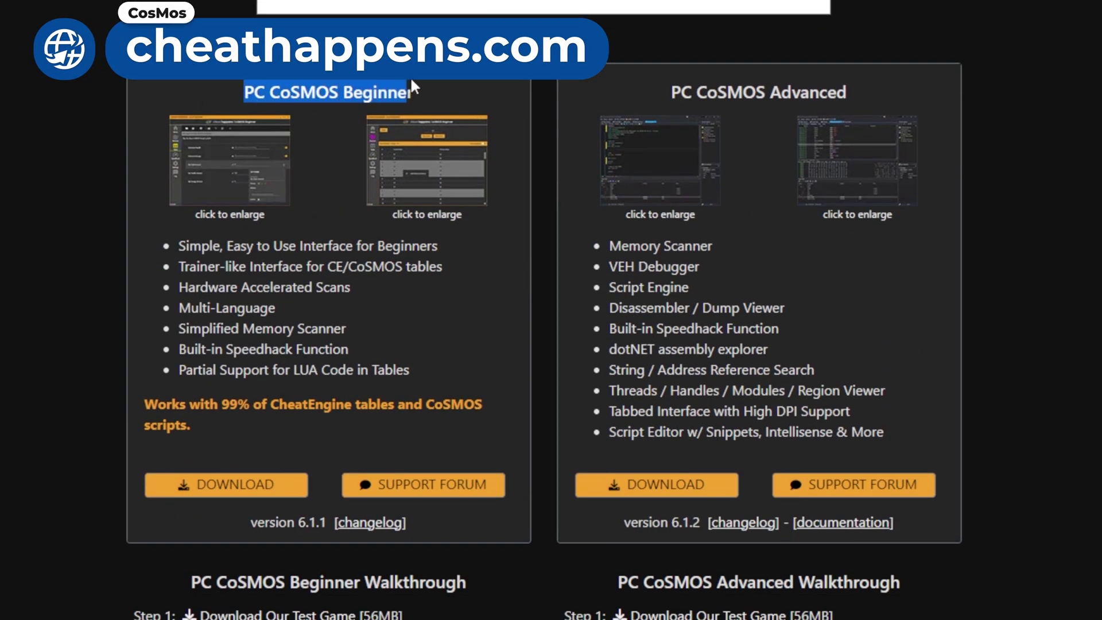
scroll(254, 455, "down", 3)
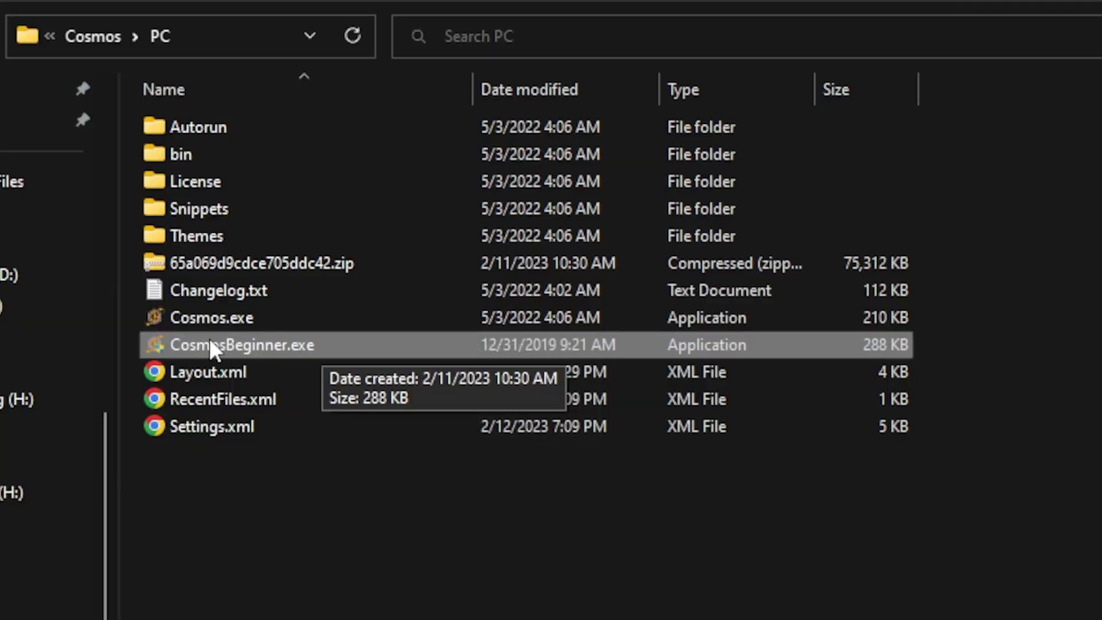
Step: Launch CosmosBeginner.exe, attach it to the Hogwarts Legacy process, and open the memory scanner
double_click(282, 345)
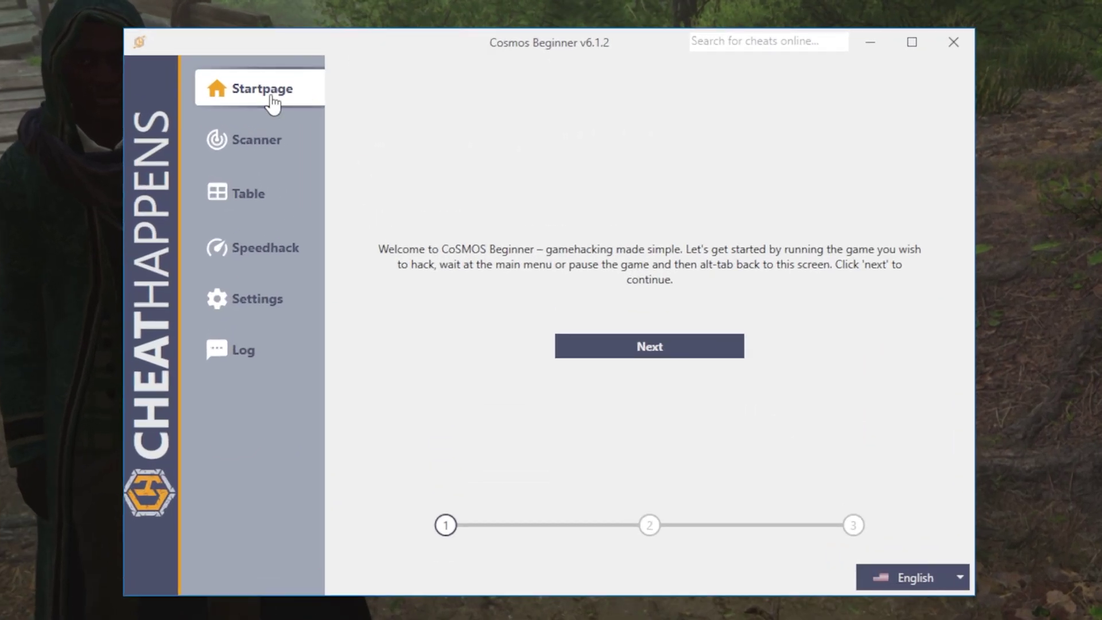
left_click(659, 355)
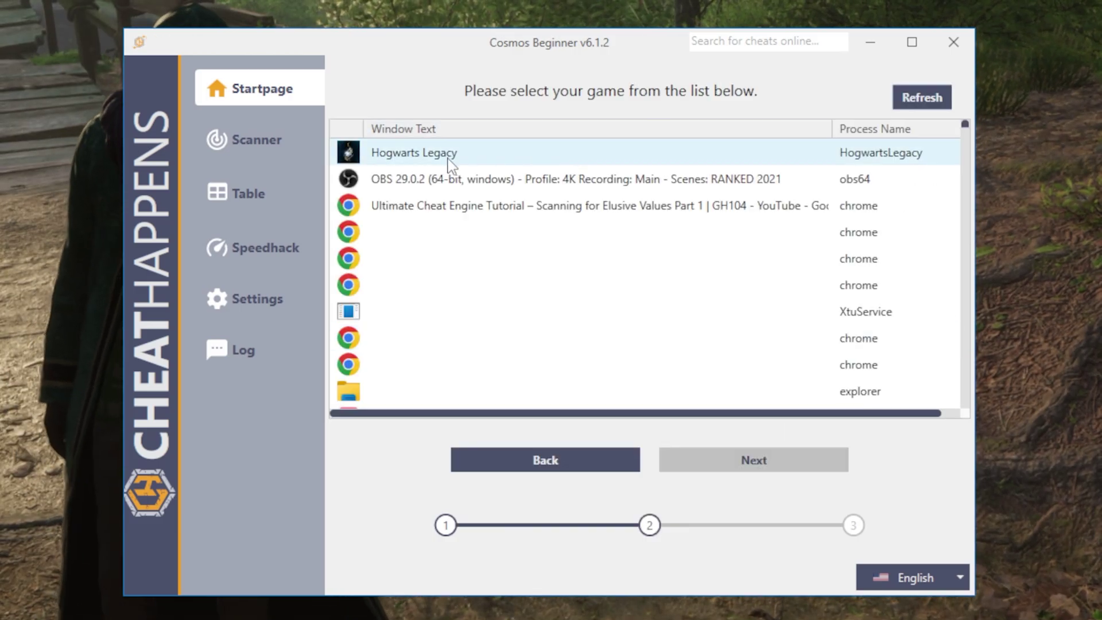
left_click(509, 160)
left_click(719, 462)
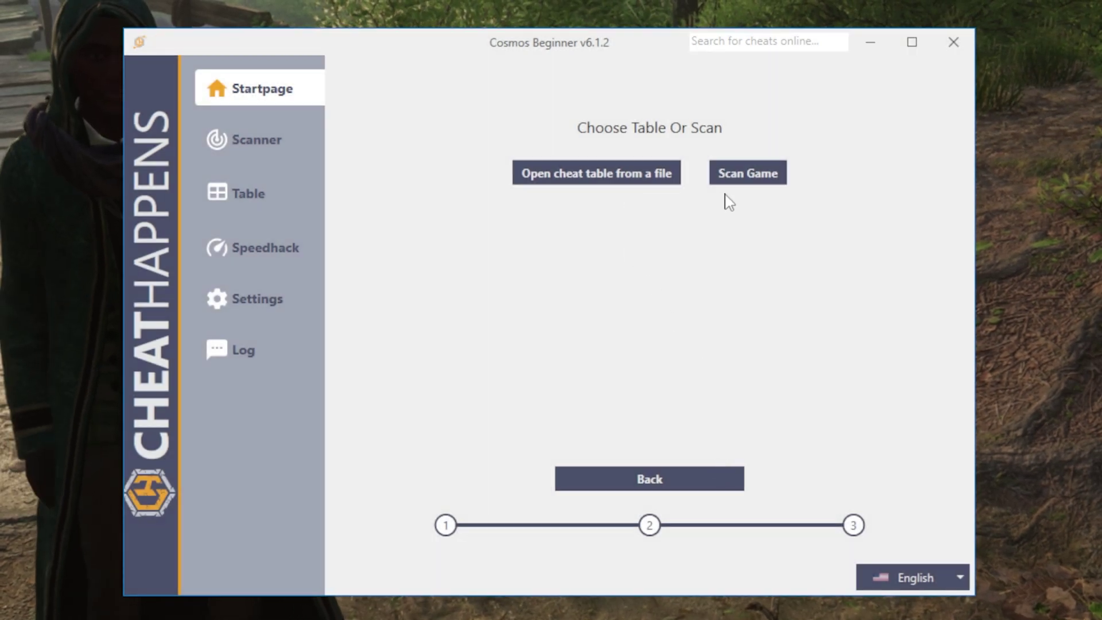
left_click(233, 147)
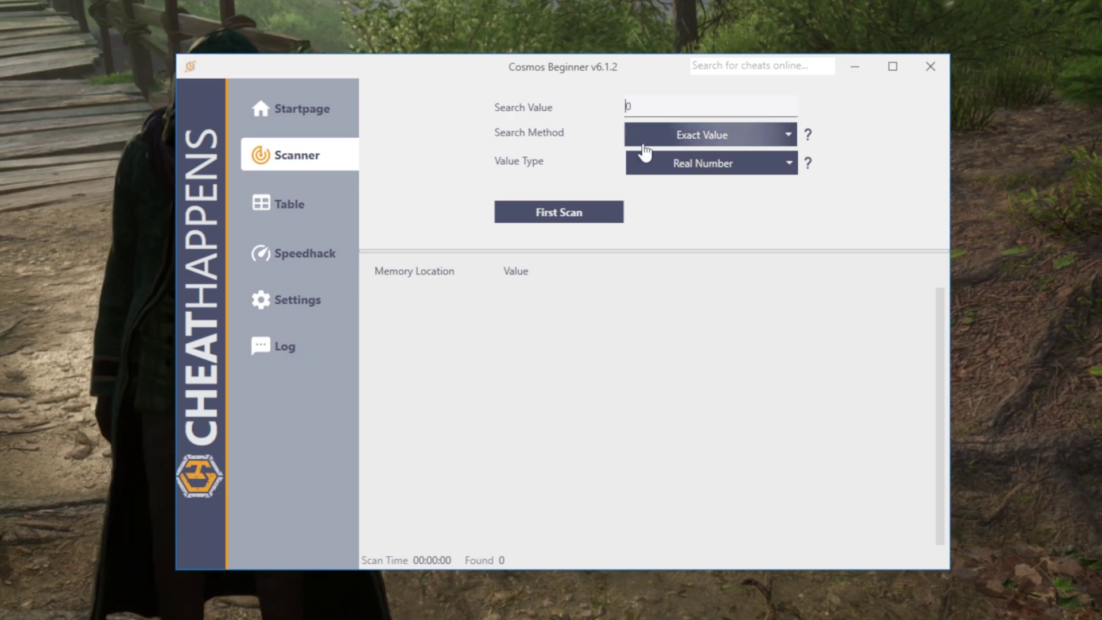
Step: Run a first scan with the Unknown Value search method and the Floating Point value type
left_click(689, 144)
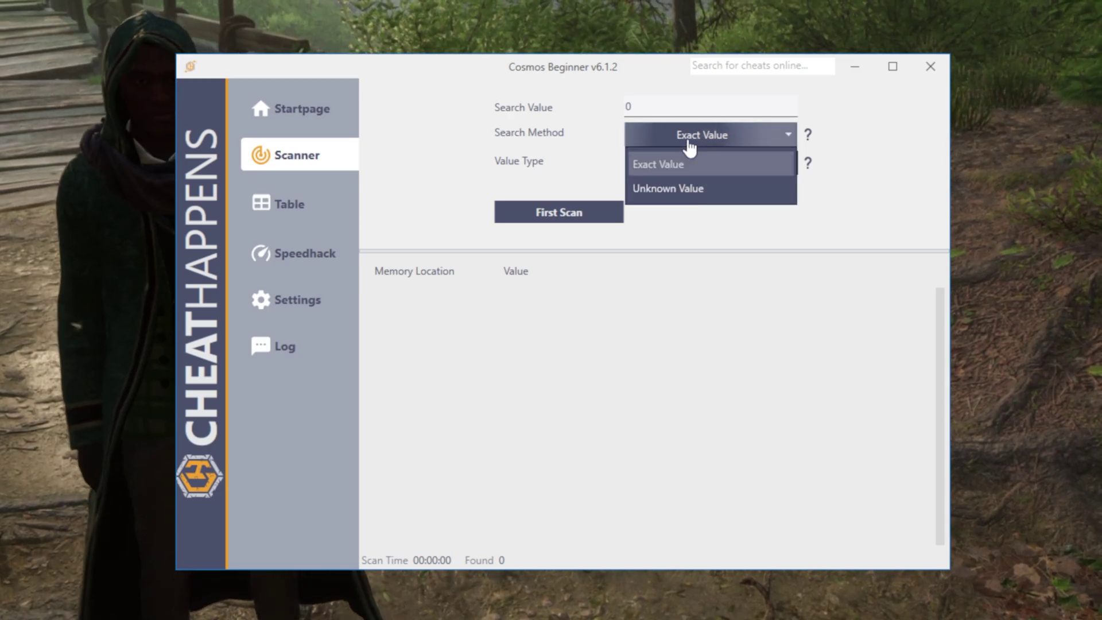
left_click(673, 188)
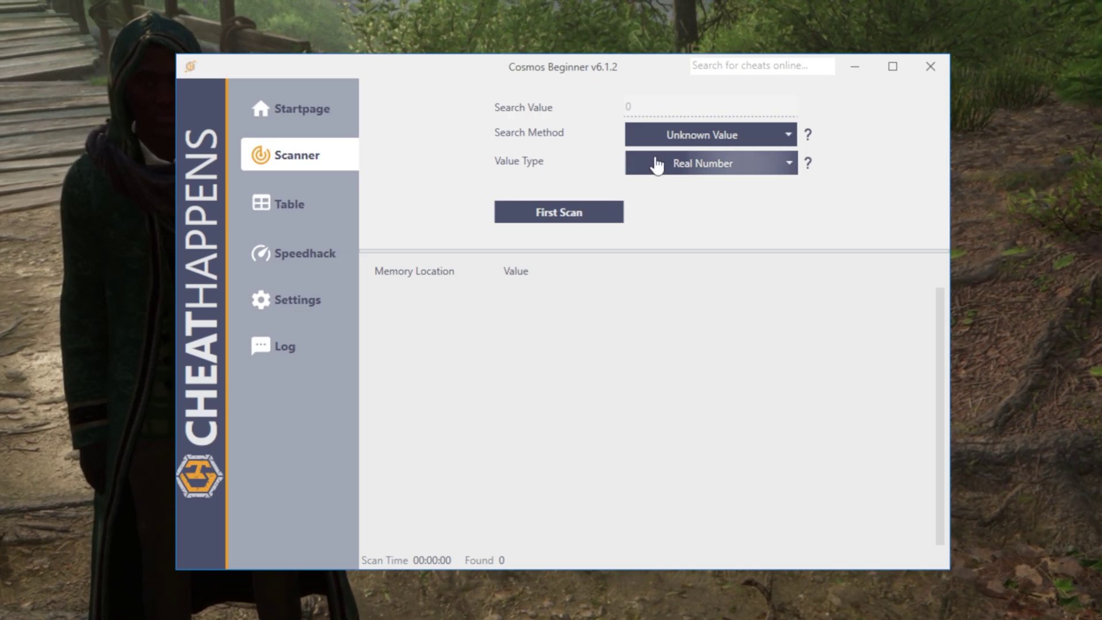
left_click(679, 166)
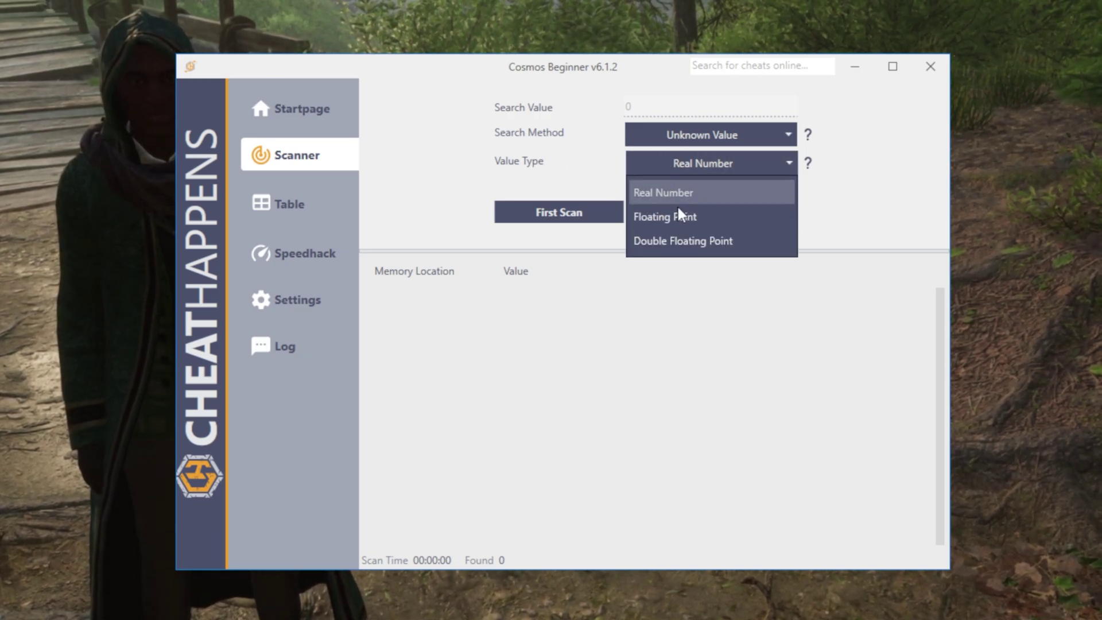
left_click(653, 221)
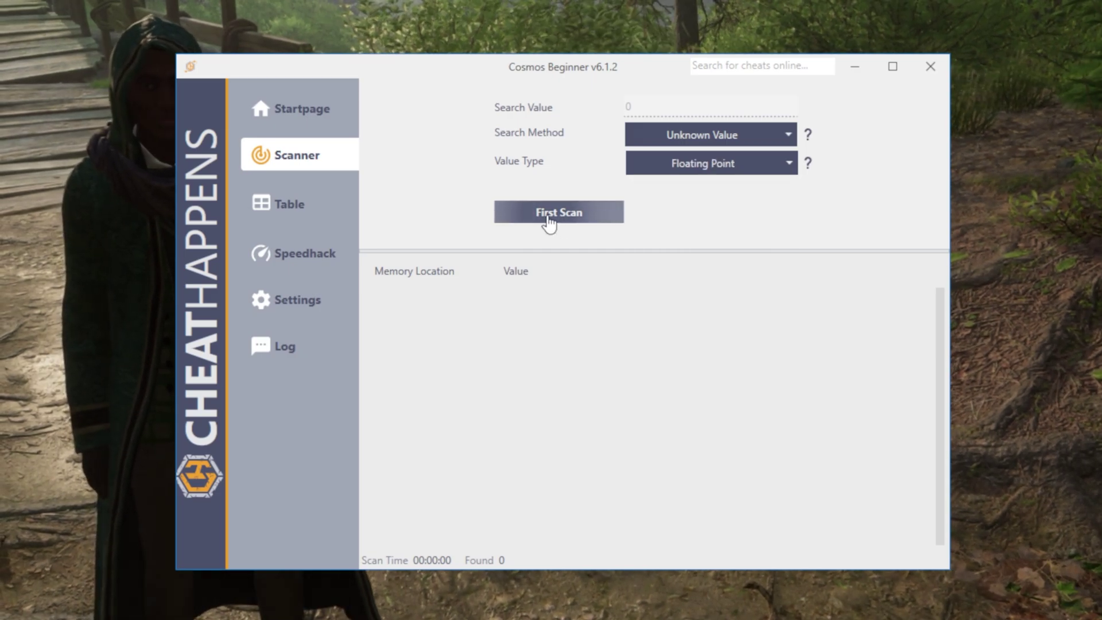
left_click(574, 219)
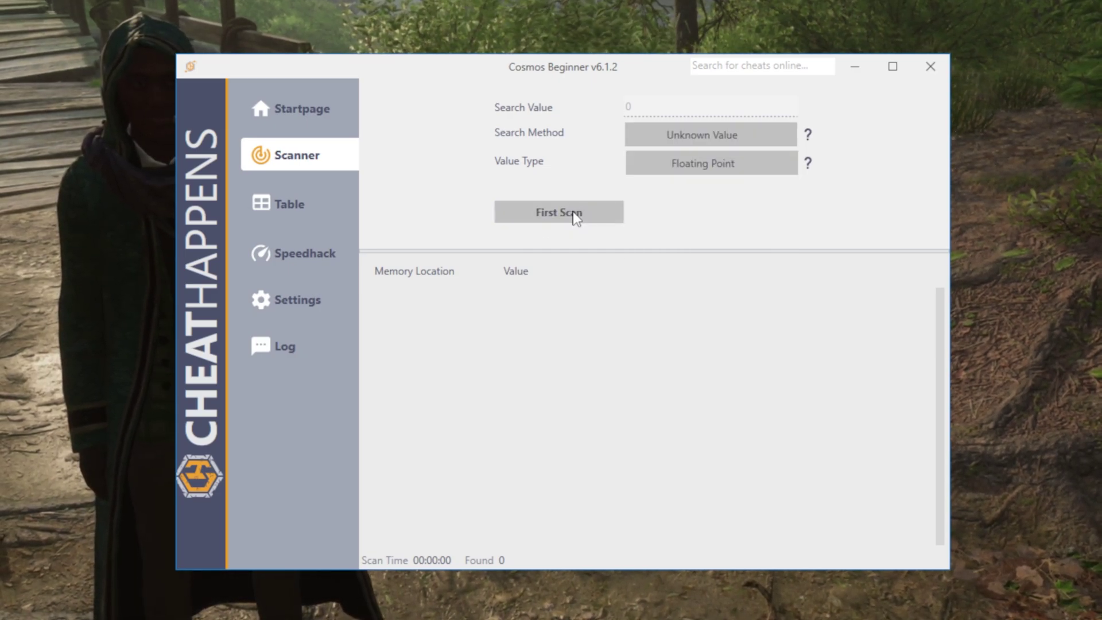
Step: Switch to Hogwarts Legacy and move the character through the forest towards the Great Spined Dugbog
key("alt+Tab")
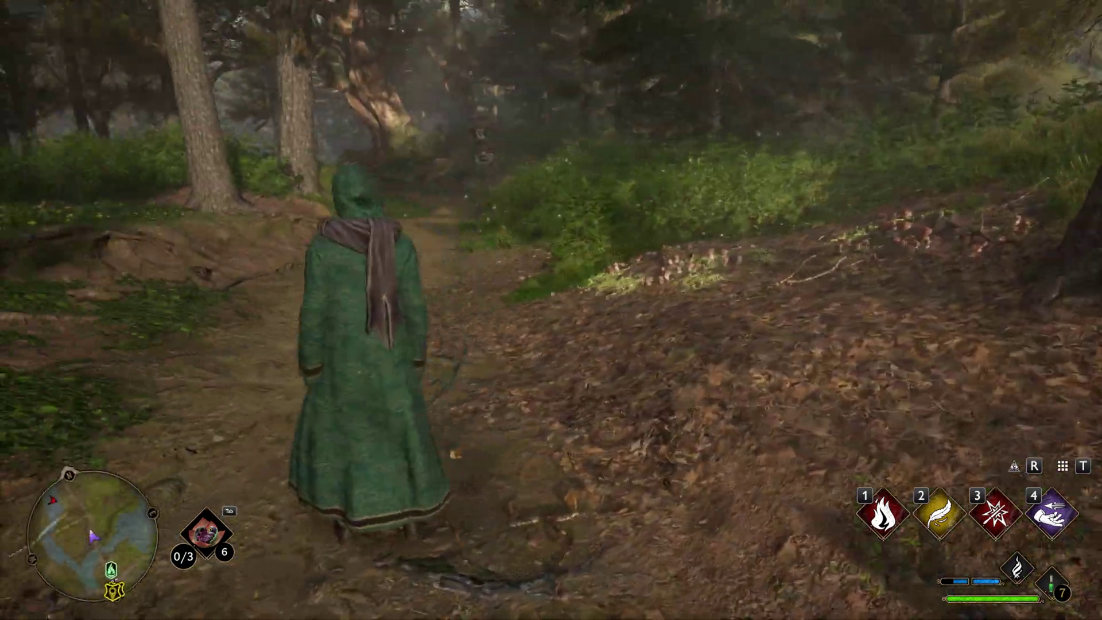
key("w")
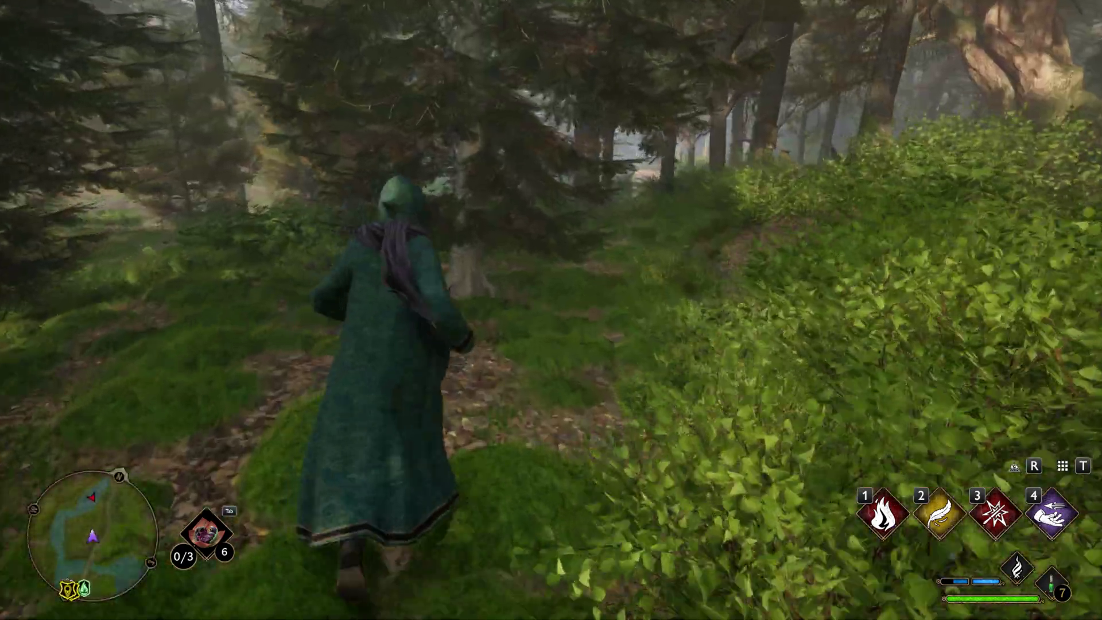
key("w")
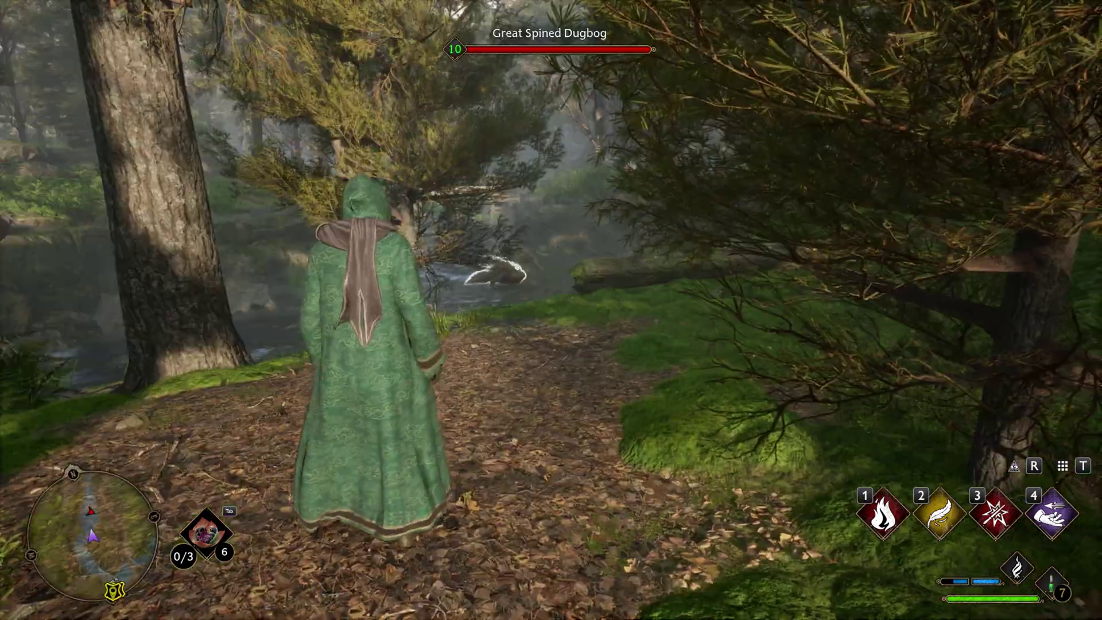
key("s")
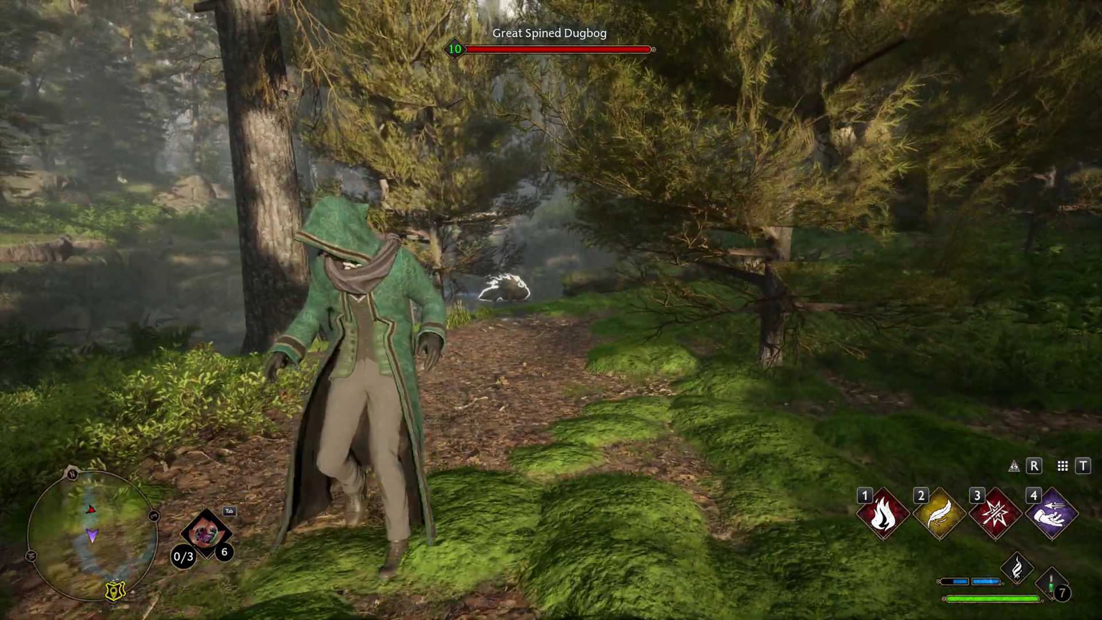
key("w")
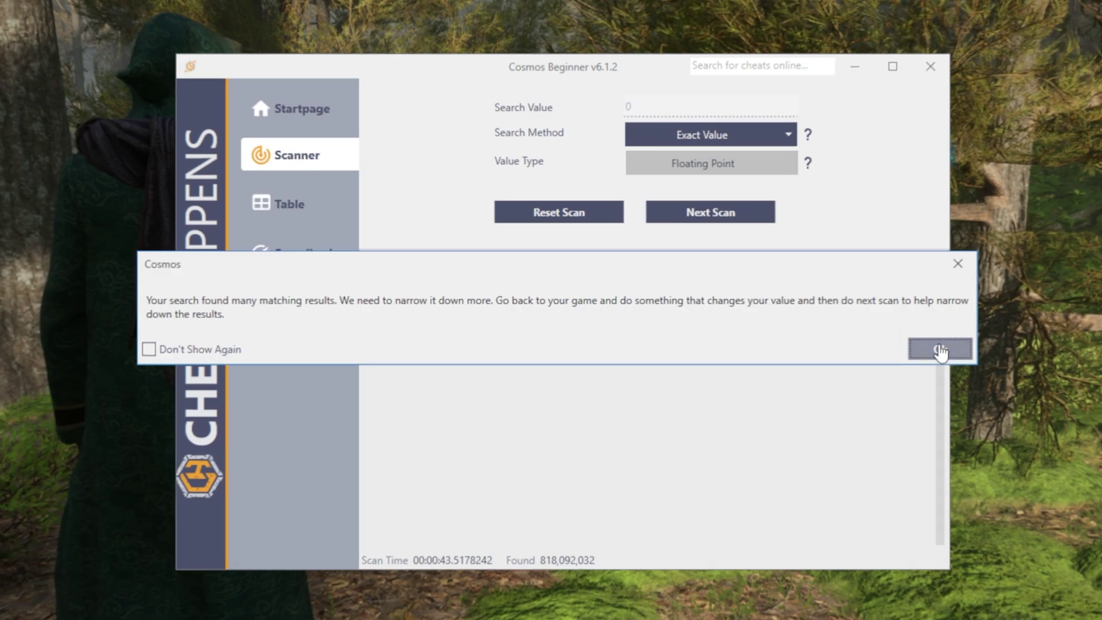
Step: Dismiss the scan message in Cosmos Beginner and set the search method to Decreased
left_click(942, 347)
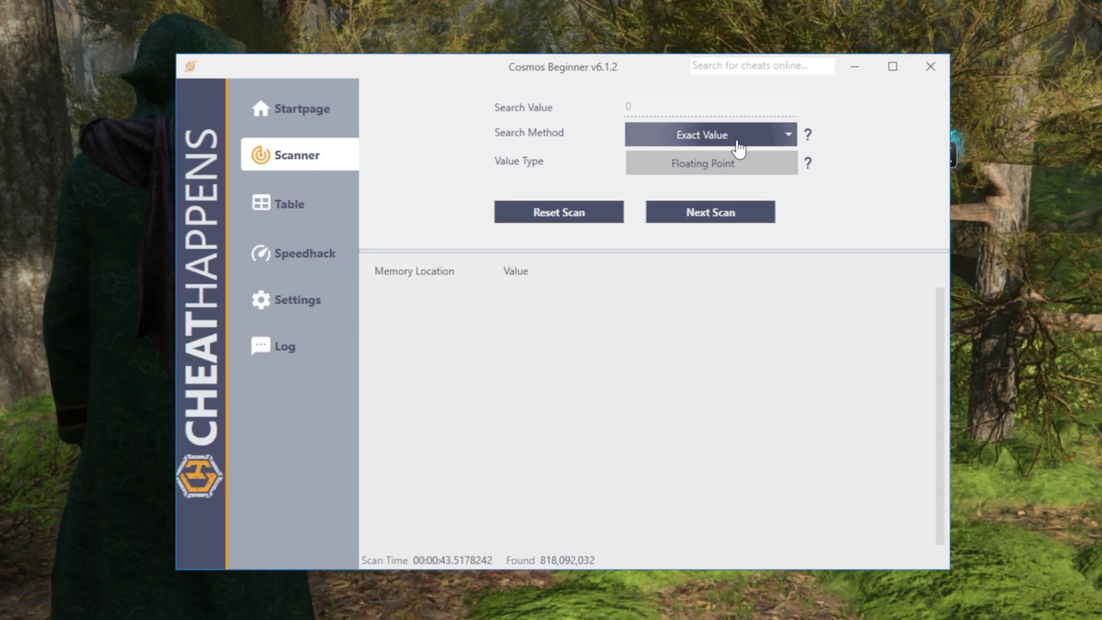
left_click(737, 149)
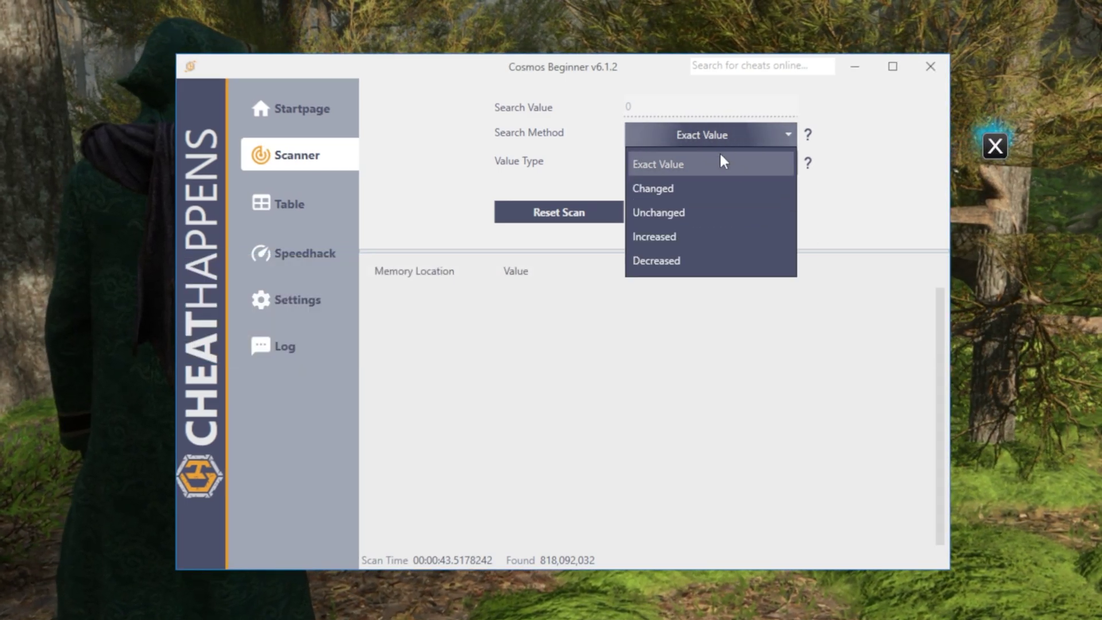
left_click(666, 262)
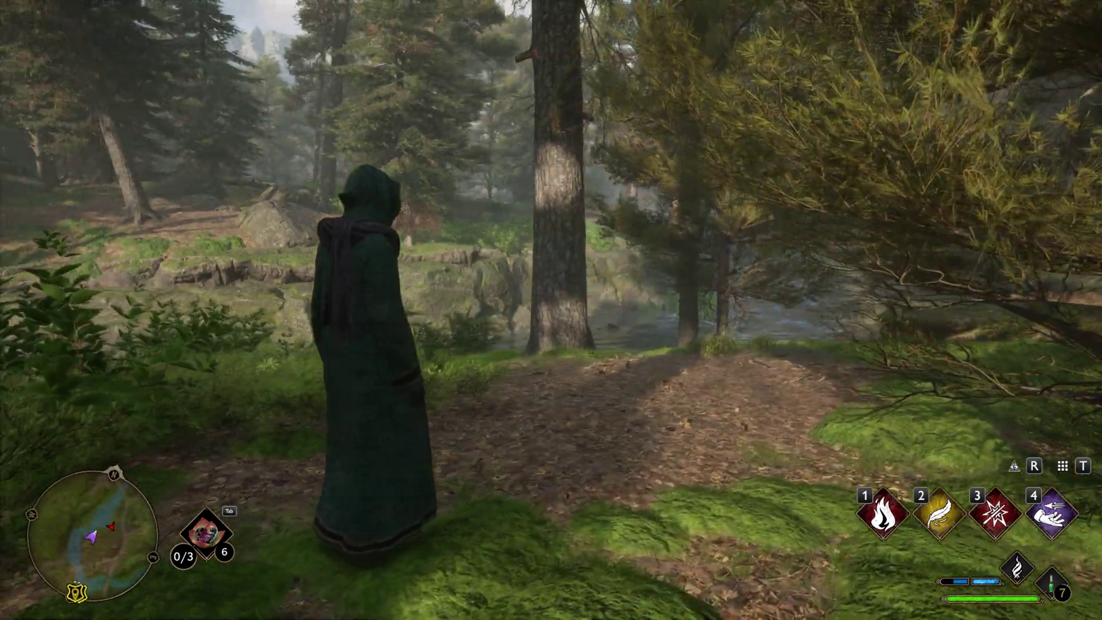
Step: Return to Hogwarts Legacy and engage the Great Spined Dugbog so that the character loses health
key("w")
key("w")
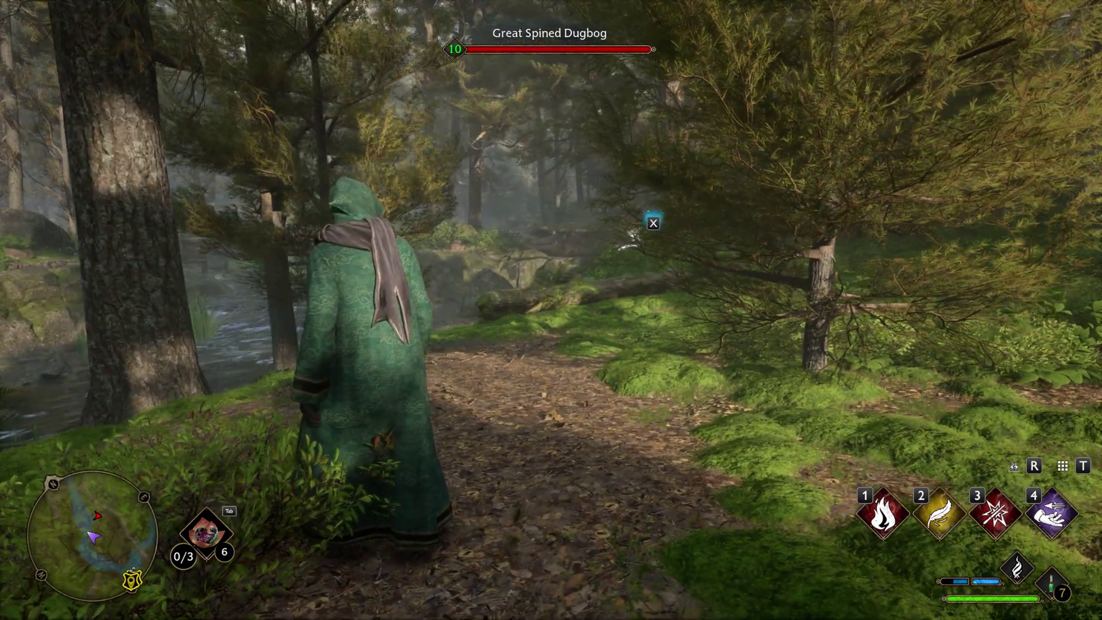
key("w")
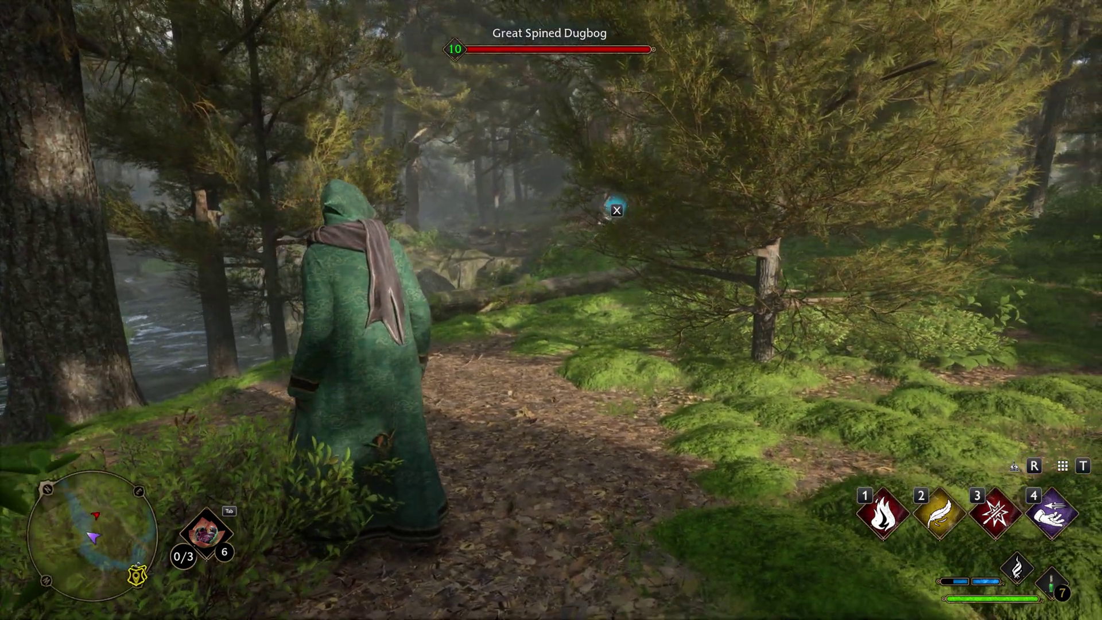
key("w")
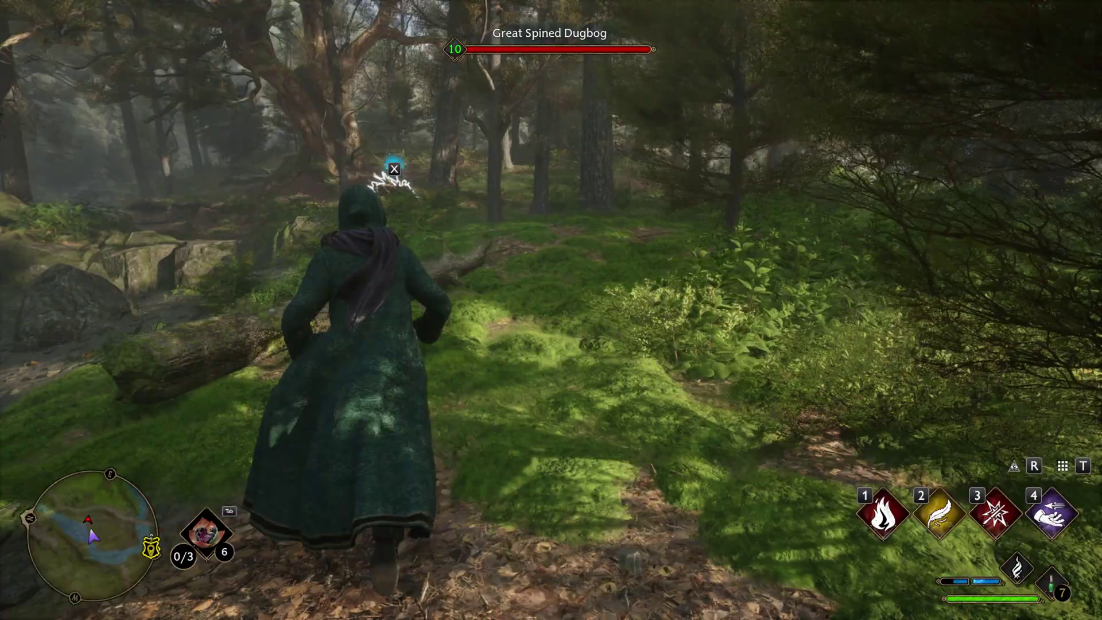
key("w")
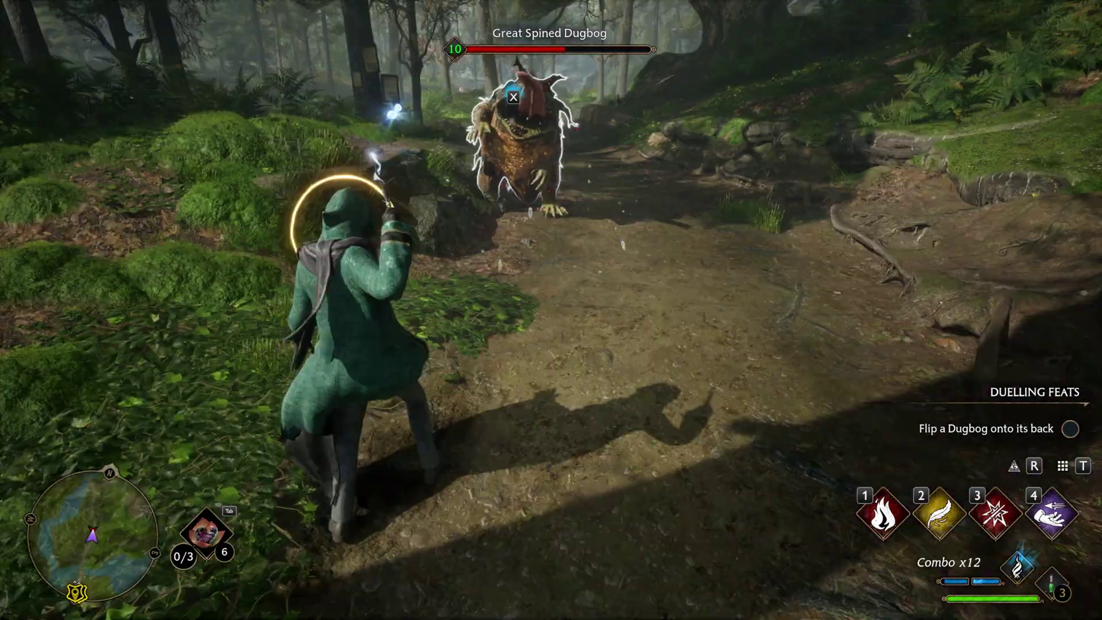
key("q")
key("2")
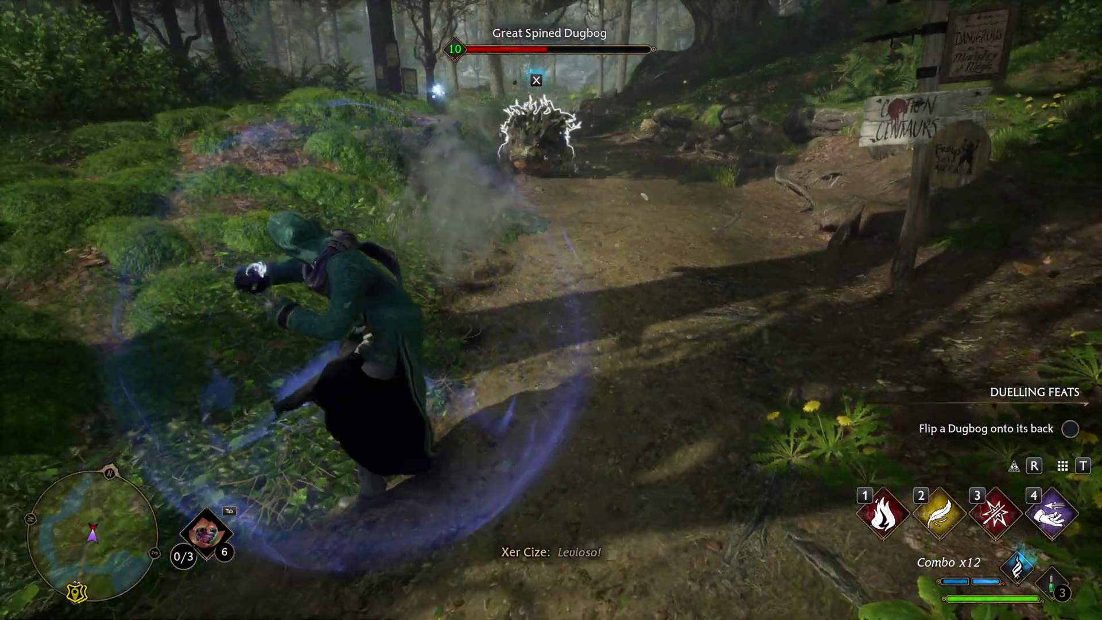
key("w")
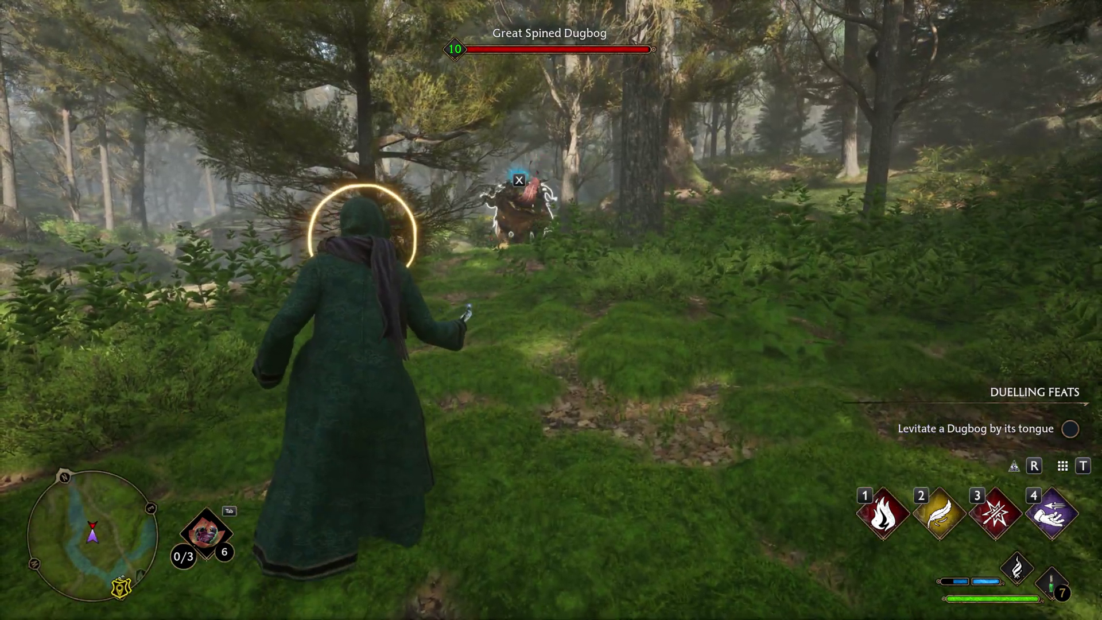
key("w")
key("ctrl")
key("w")
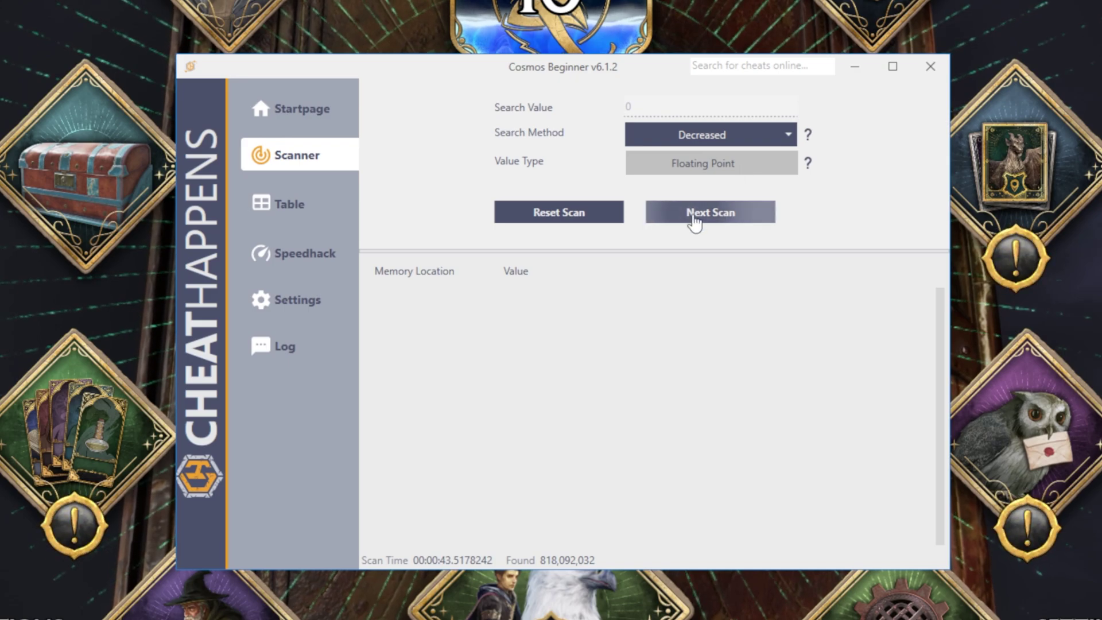
Step: Run the next scan in Cosmos Beginner for decreased floating-point values and dismiss the message
left_click(696, 221)
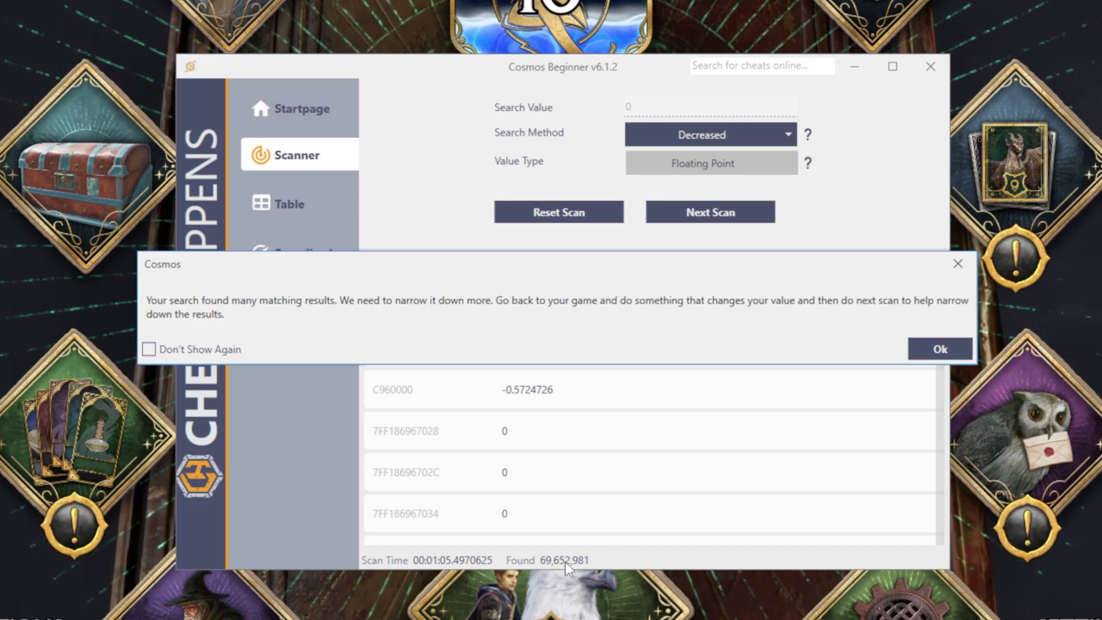
left_click(912, 355)
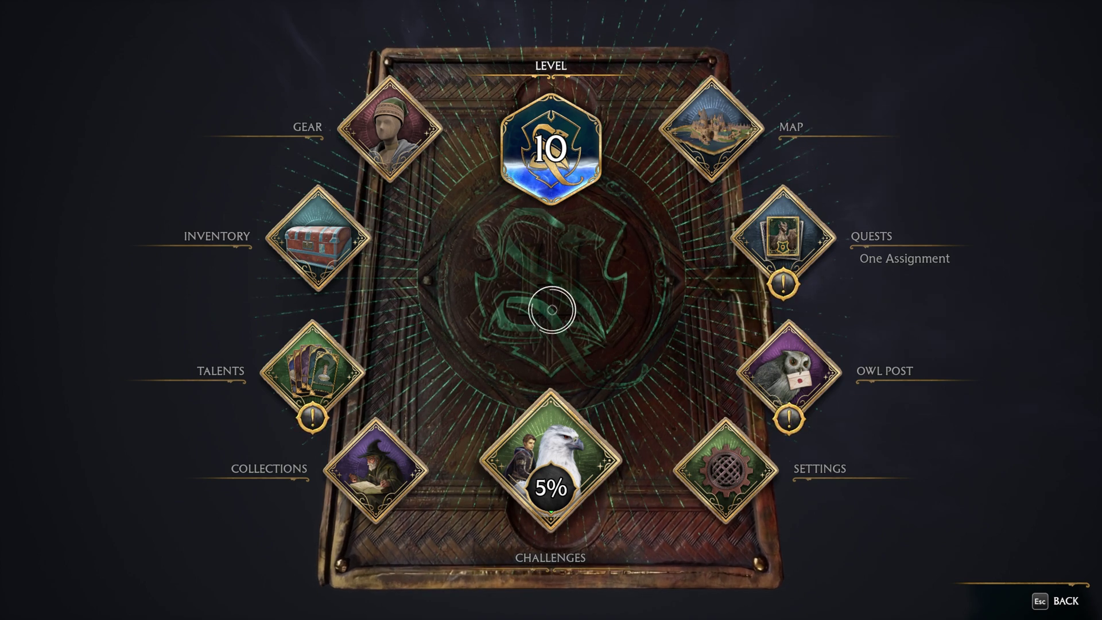
Step: Resume the game to take more damage from the Dugbog, and run another scan for decreased values
key("Escape")
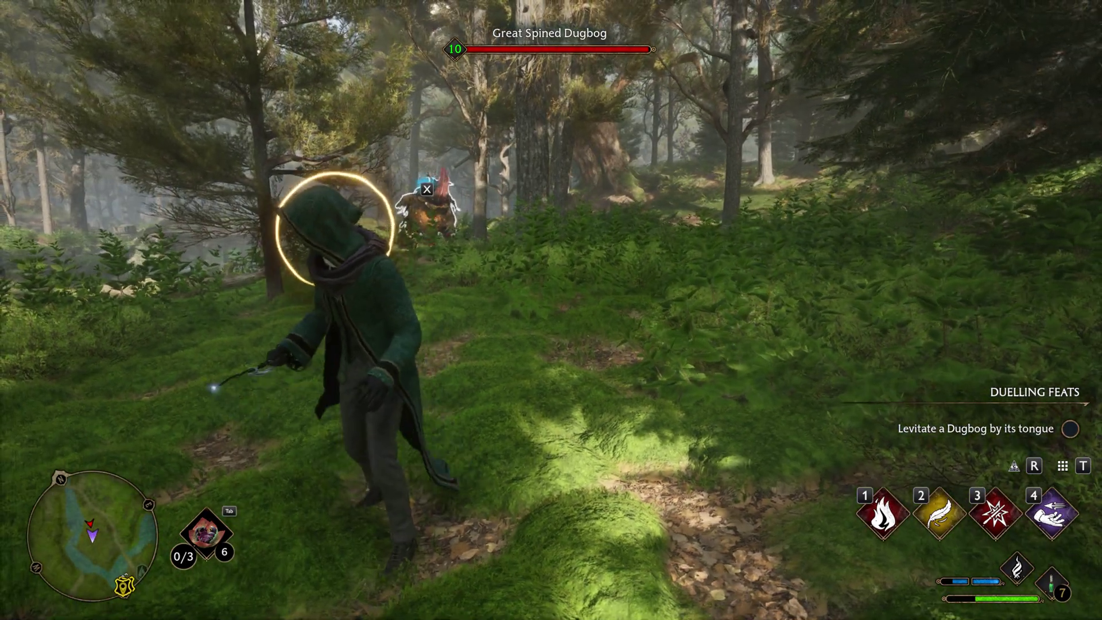
key("w")
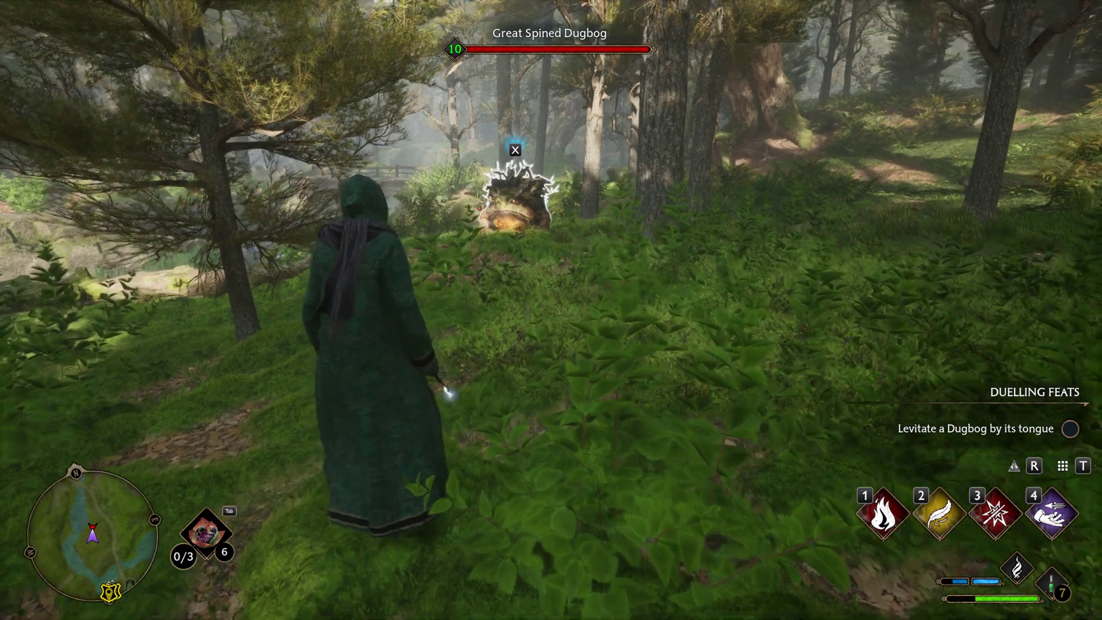
key("w")
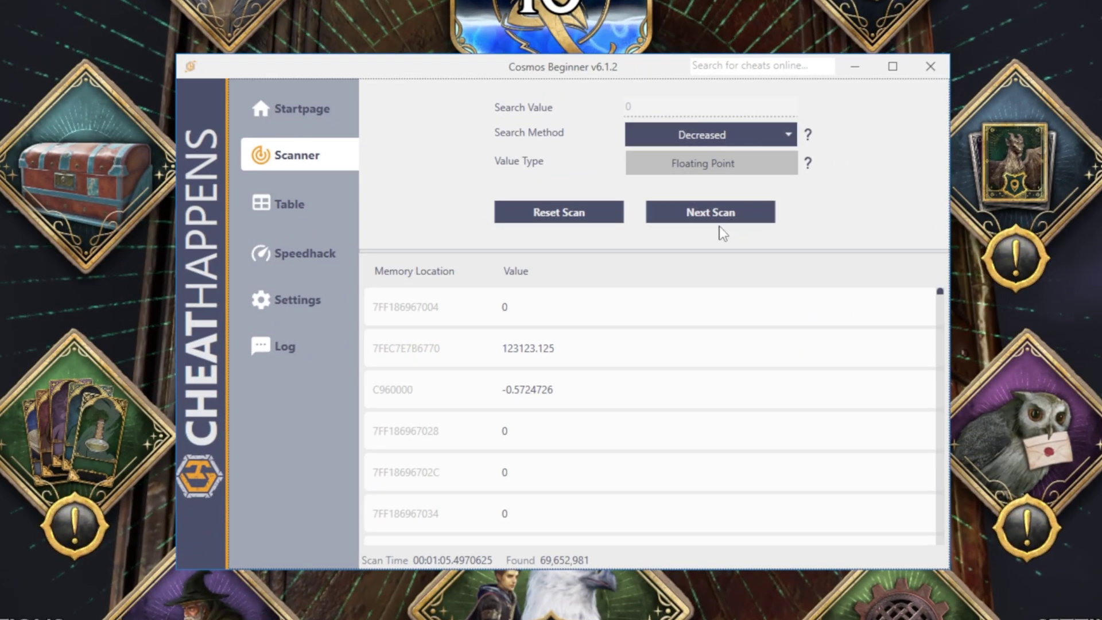
left_click(718, 218)
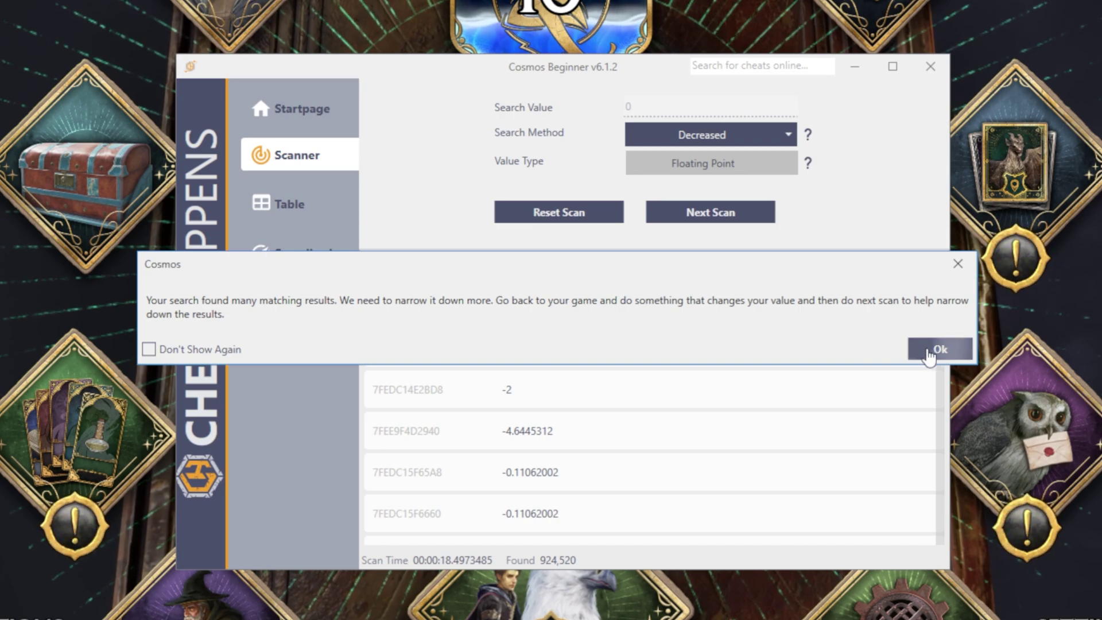
left_click(936, 349)
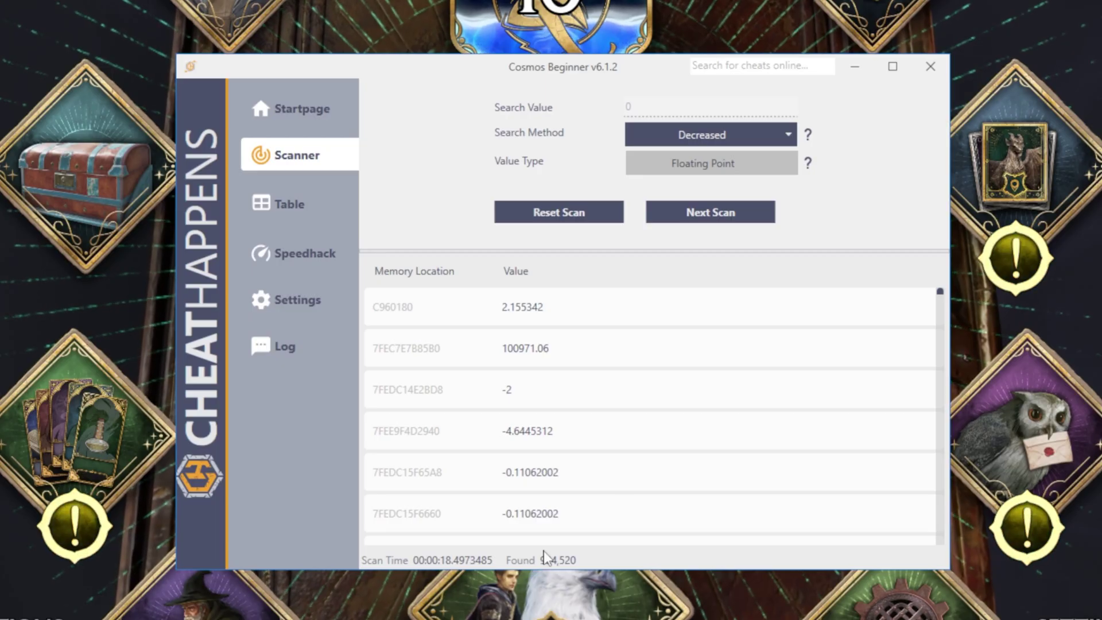
Step: Set the scanner's search method to Unchanged
left_click(727, 144)
left_click(664, 212)
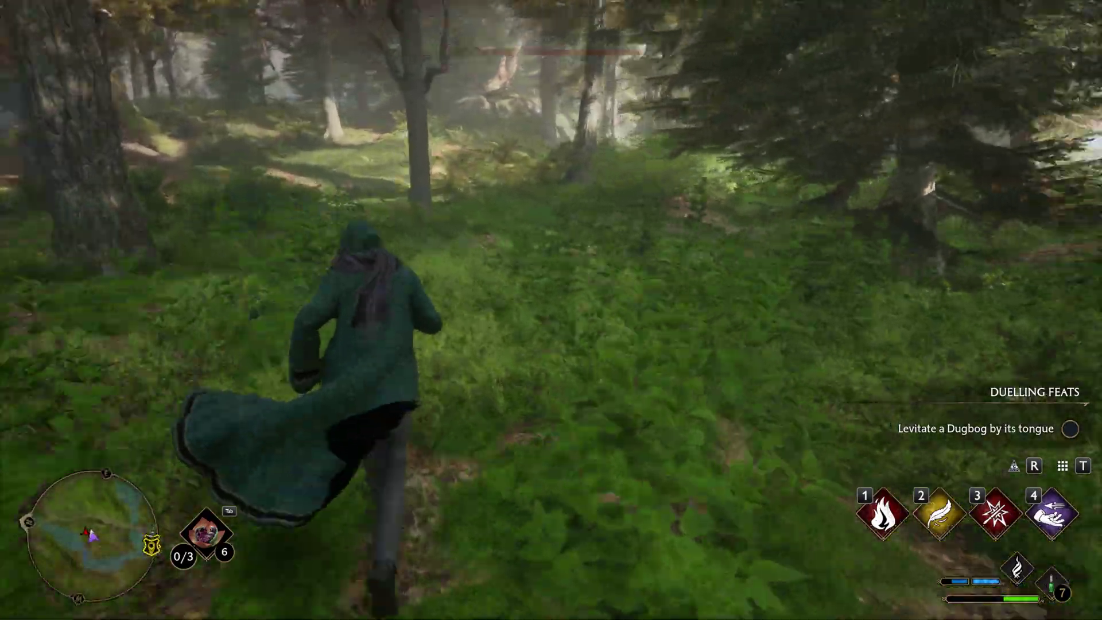
Step: Return to Hogwarts Legacy and run around near the Great Spined Dugbog until its attacks lower the character's health
key("w")
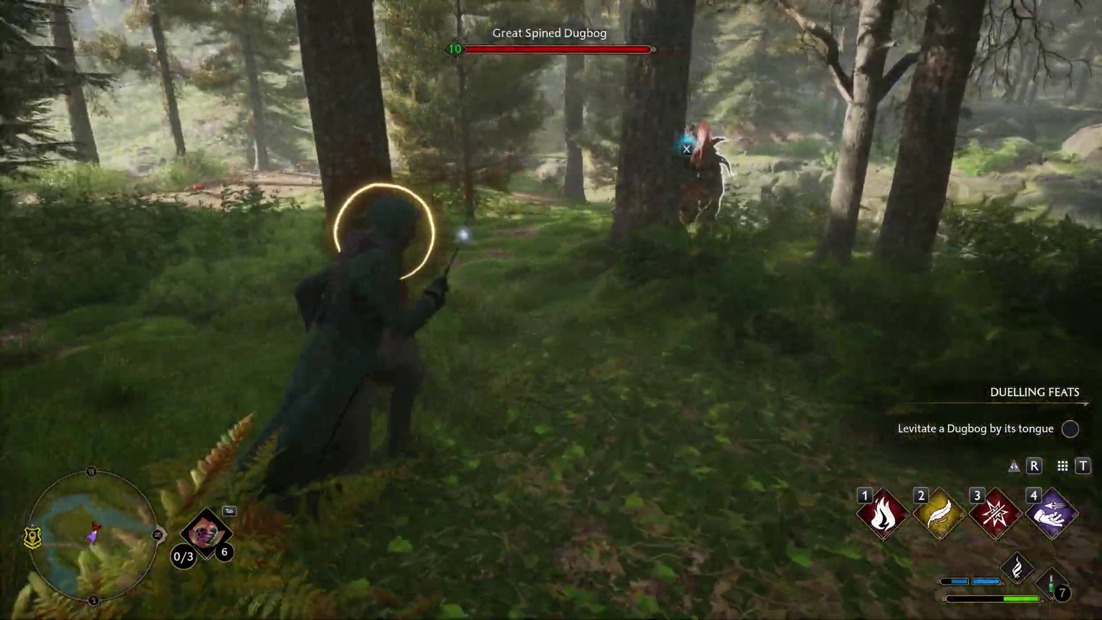
key("w")
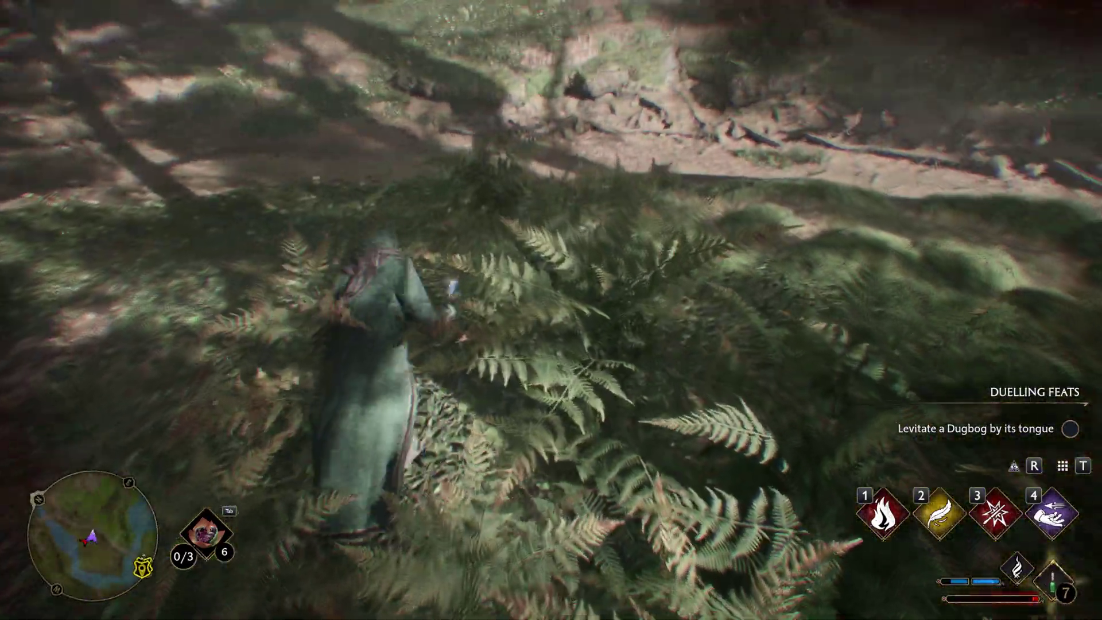
key("w")
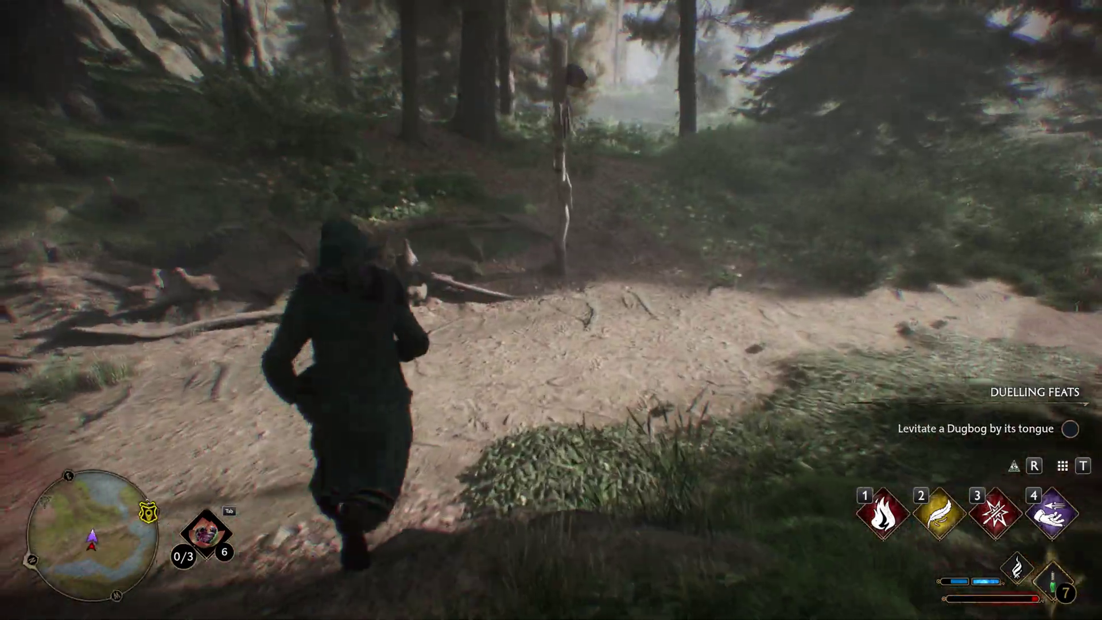
key("w")
key("ctrl")
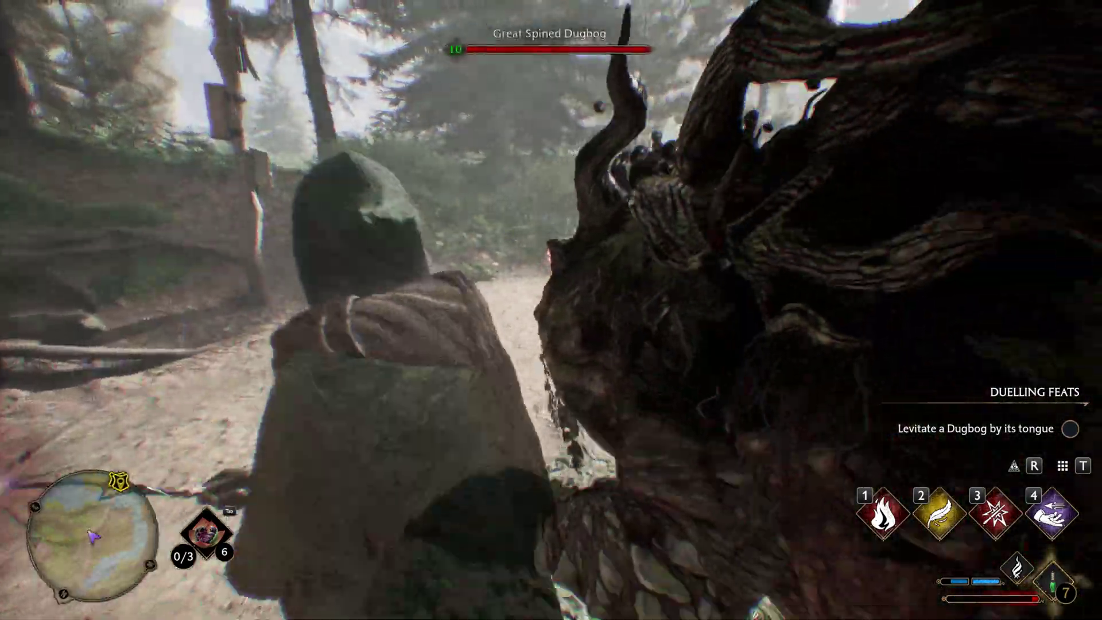
key("w")
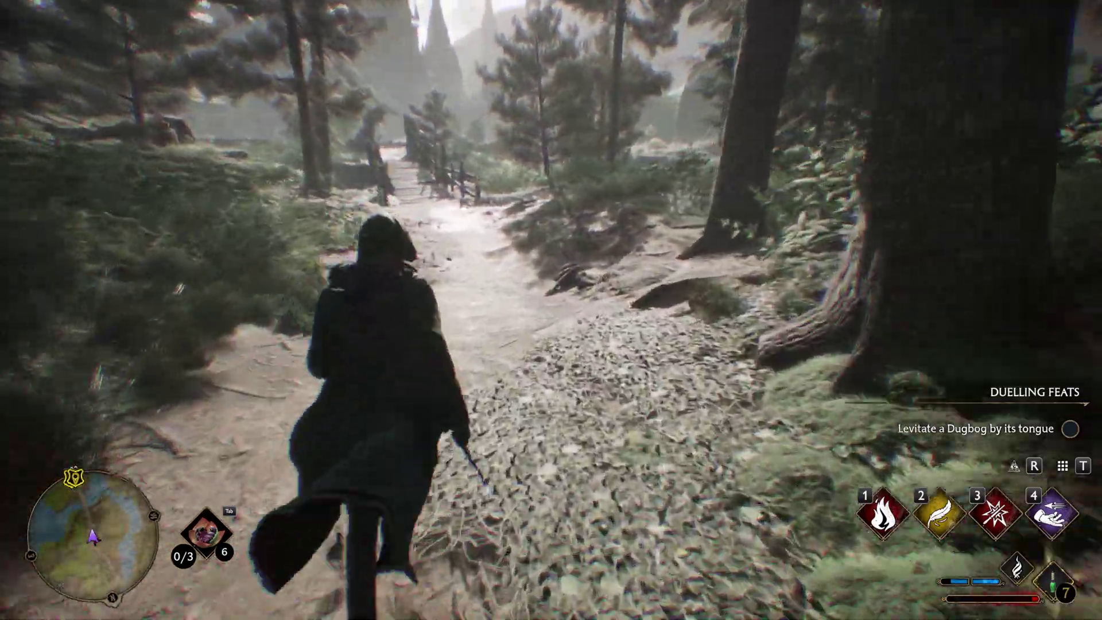
key("w")
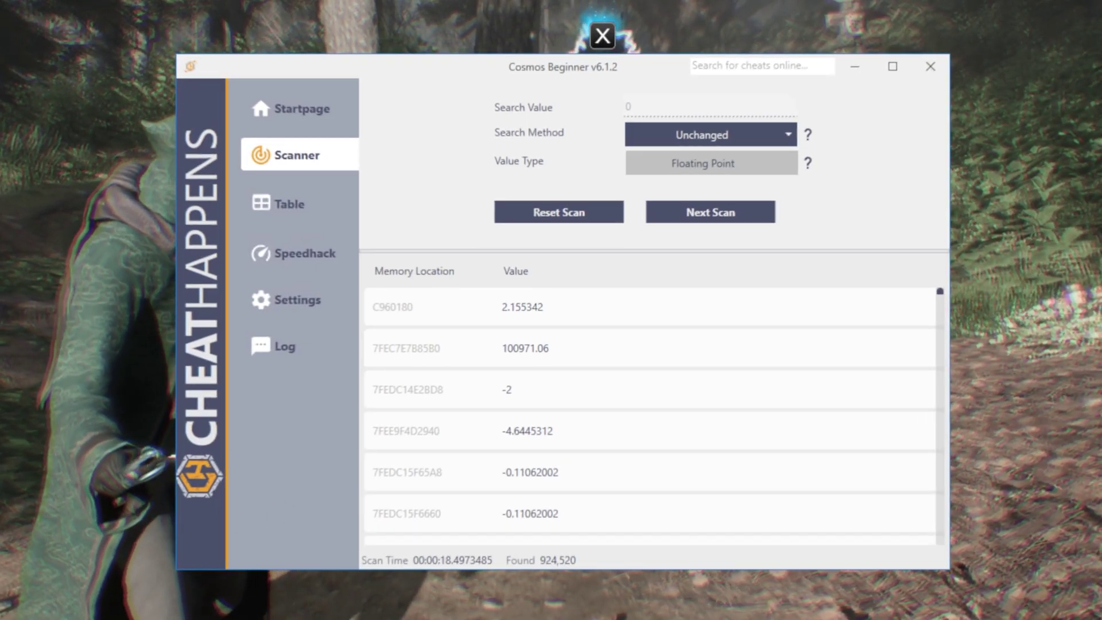
Step: Run the next scan in Cosmos Beginner with the search method set to Decreased and dismiss the message
left_click(702, 135)
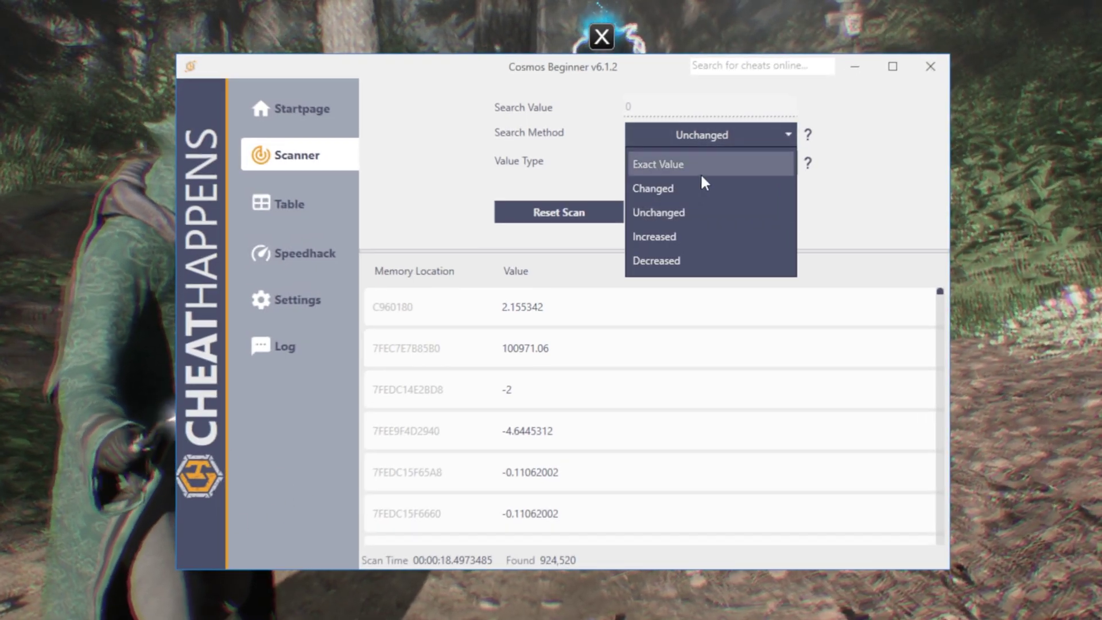
left_click(667, 259)
left_click(717, 218)
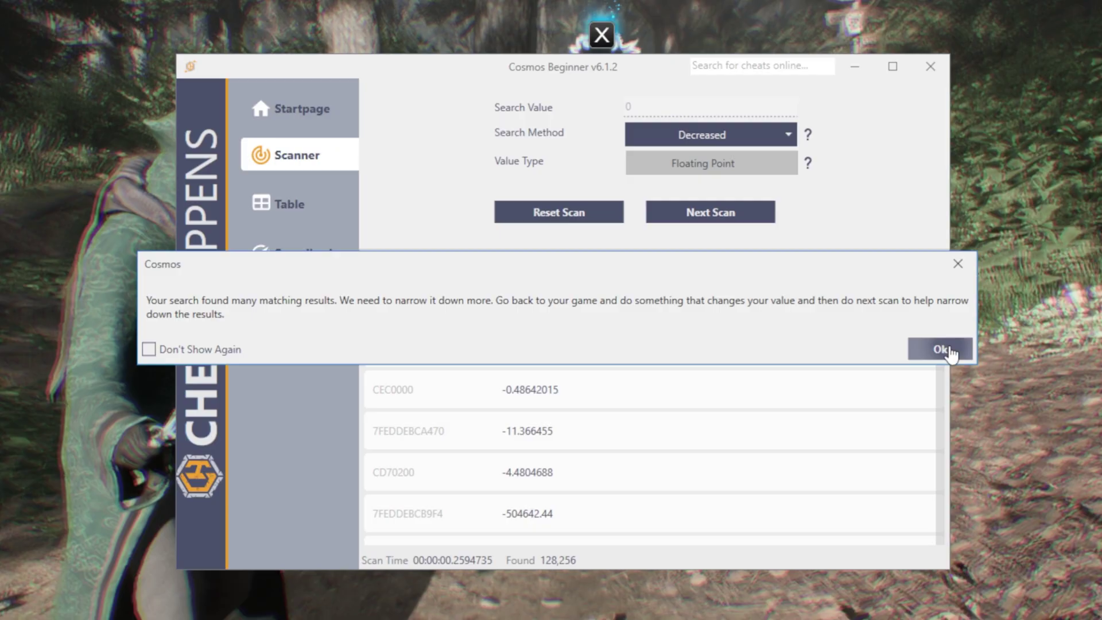
left_click(940, 349)
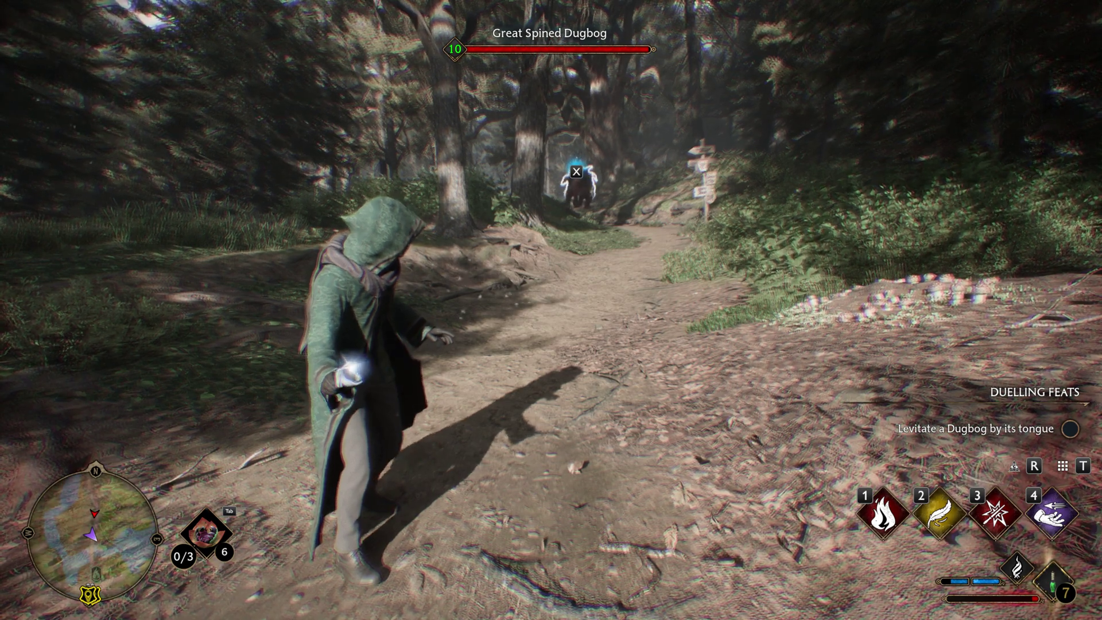
Step: Restore the character's health in the game, run the next scan in Cosmos Beginner for Increased values and dismiss the message
key("alt+Tab")
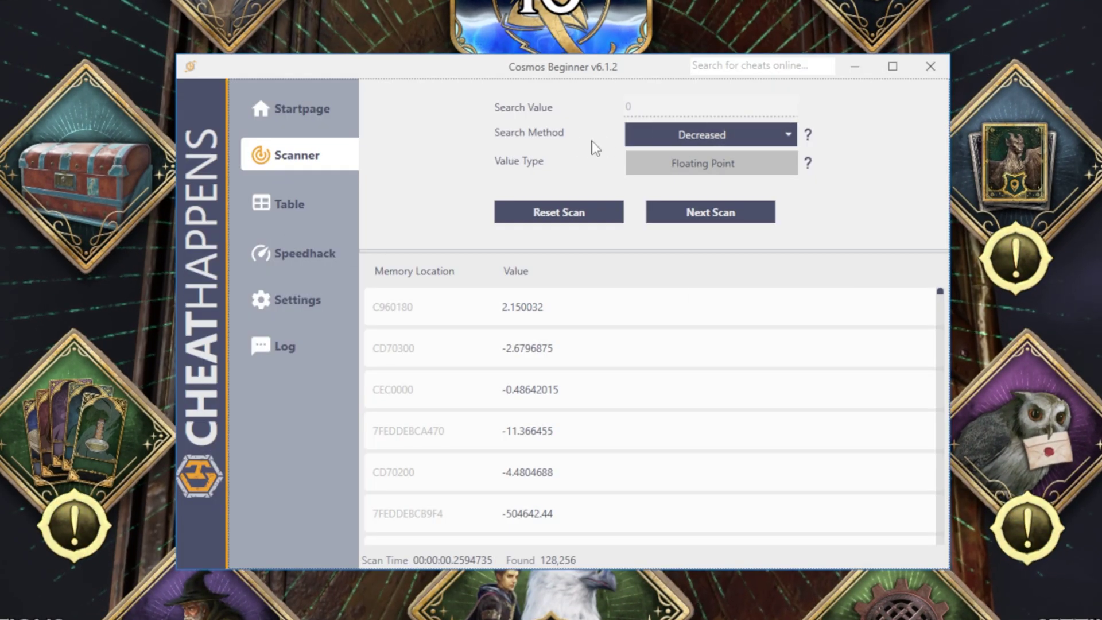
left_click(705, 140)
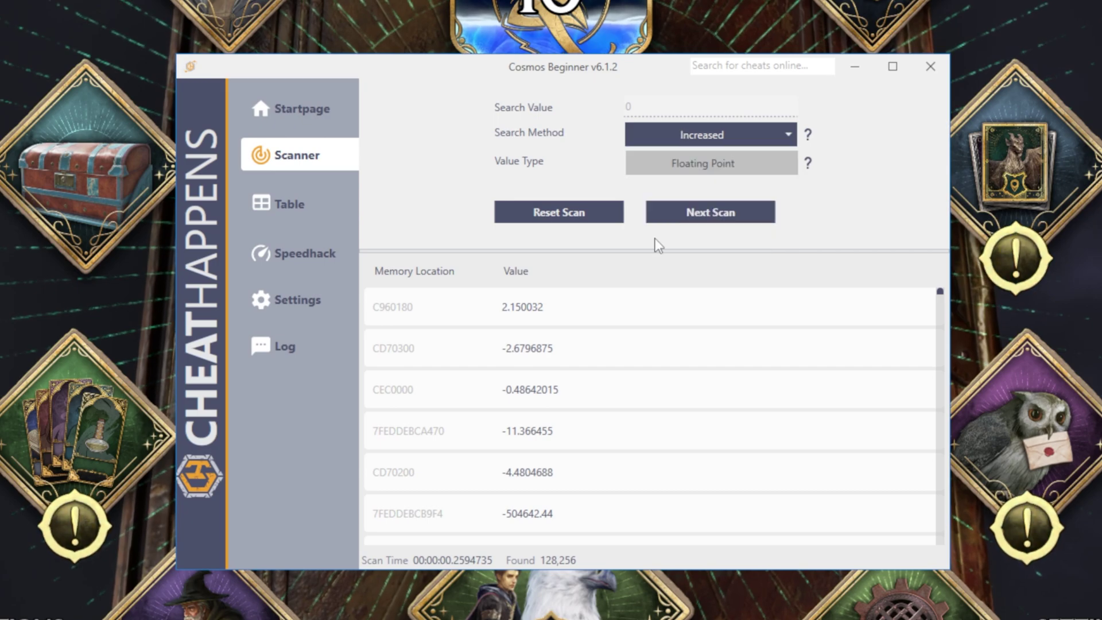
left_click(655, 237)
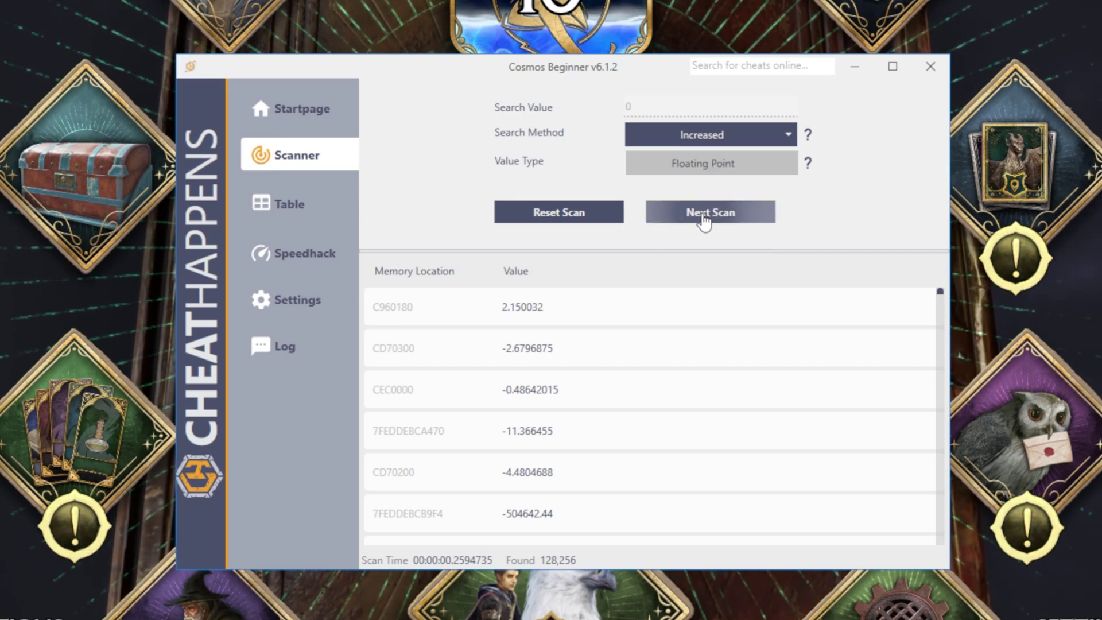
left_click(704, 221)
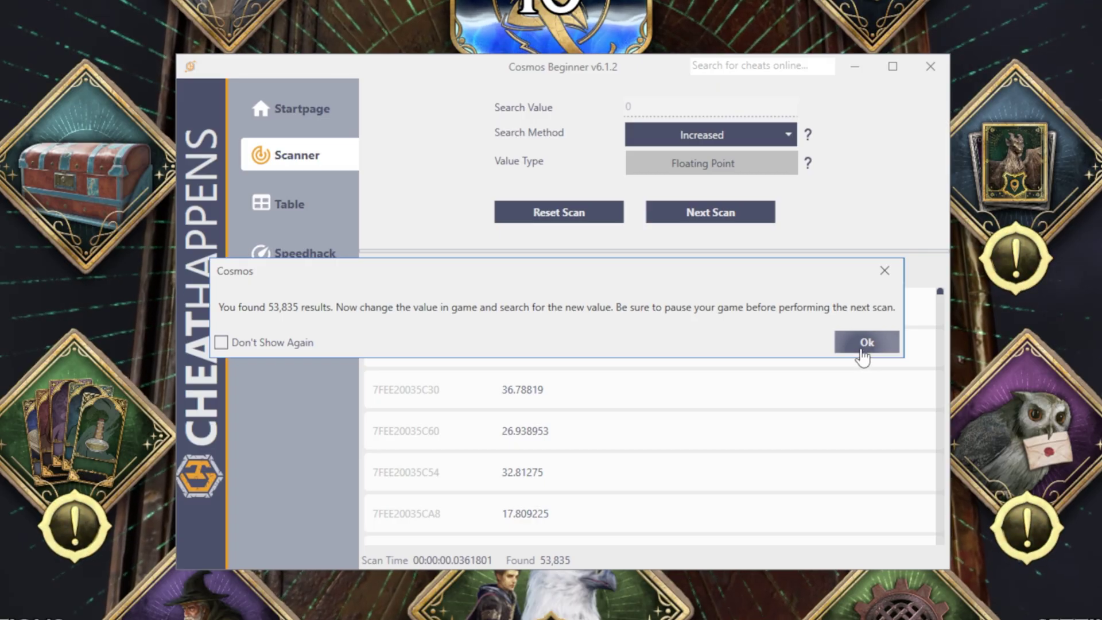
left_click(862, 350)
Step: Move the character around in the game without changing health, and run the next scan for Unchanged values
left_click(727, 138)
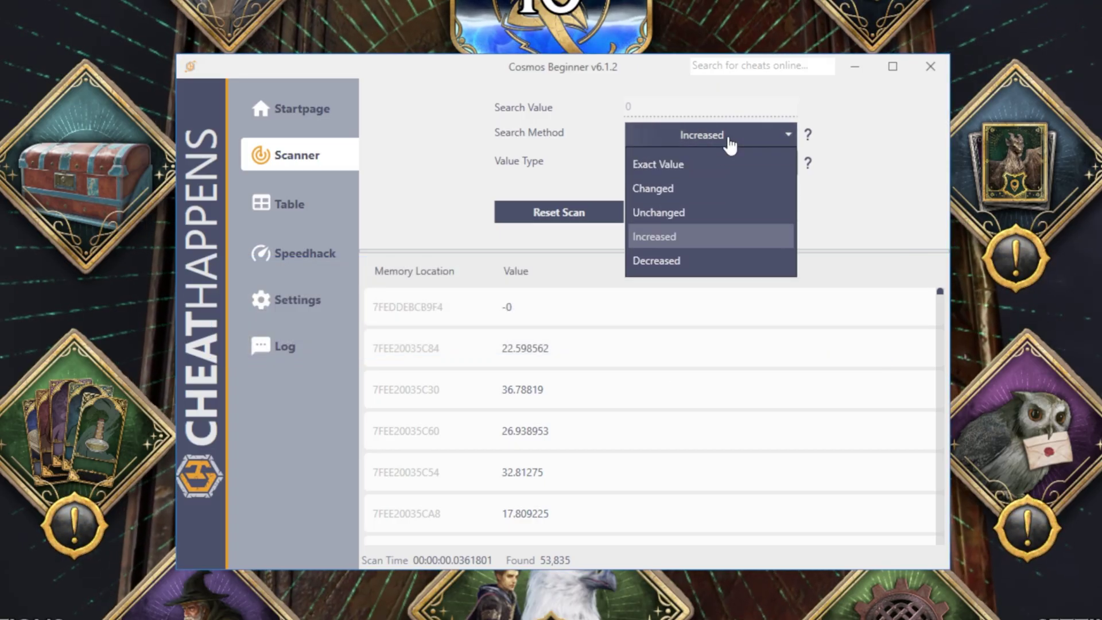
left_click(674, 214)
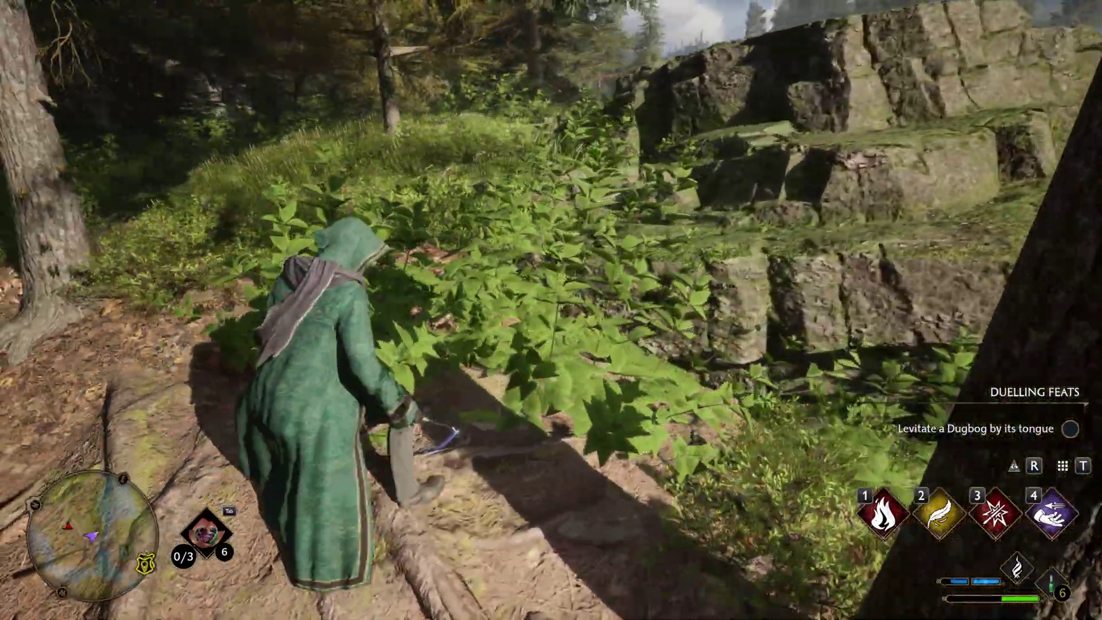
key("s")
key("w")
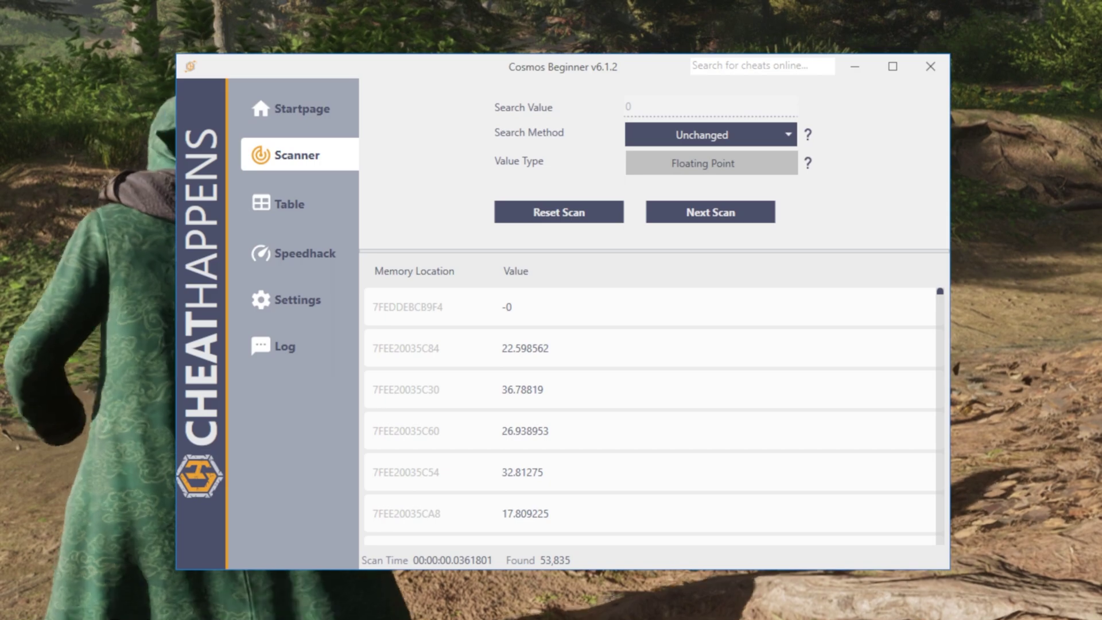
left_click(732, 213)
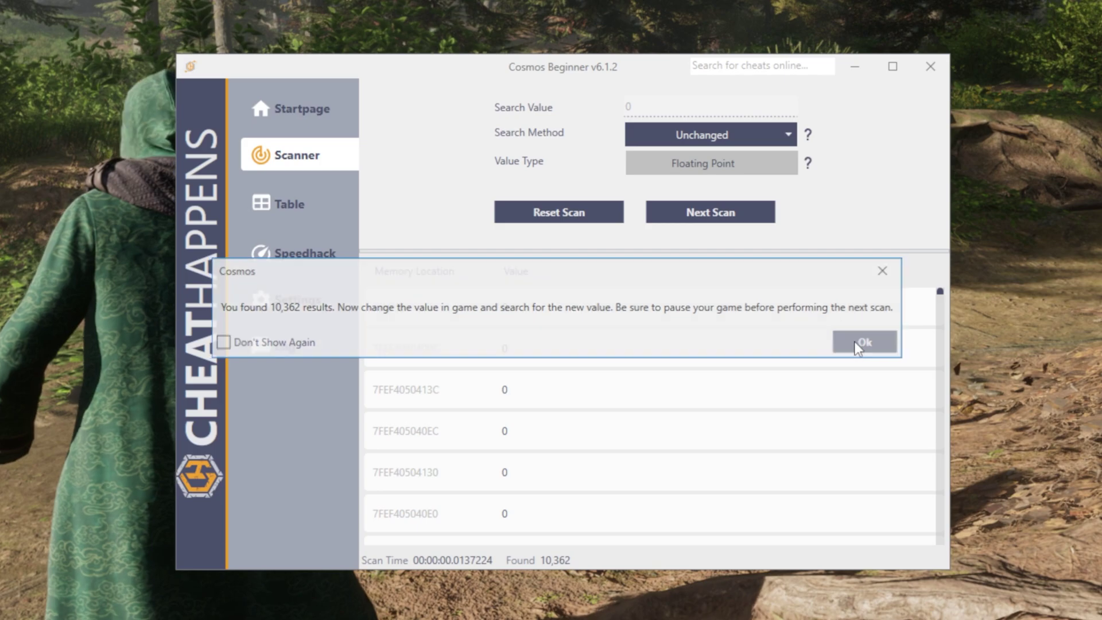
left_click(859, 342)
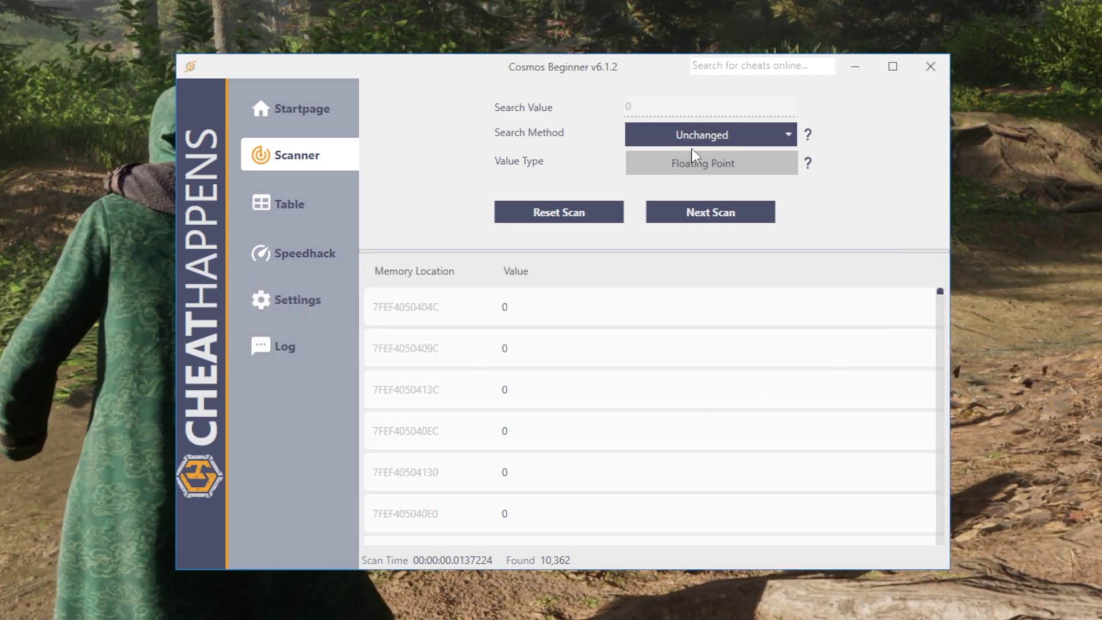
Step: Repeat the Unchanged scan several times with the health kept constant, dismissing each results message, to narrow the list
left_click(704, 224)
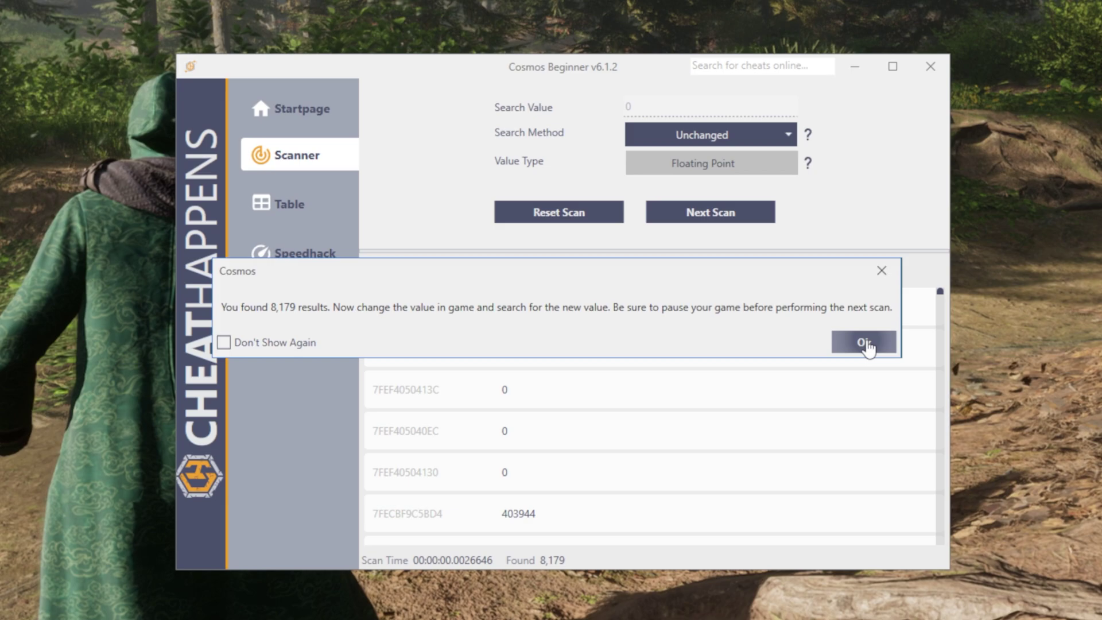
left_click(861, 343)
left_click(715, 228)
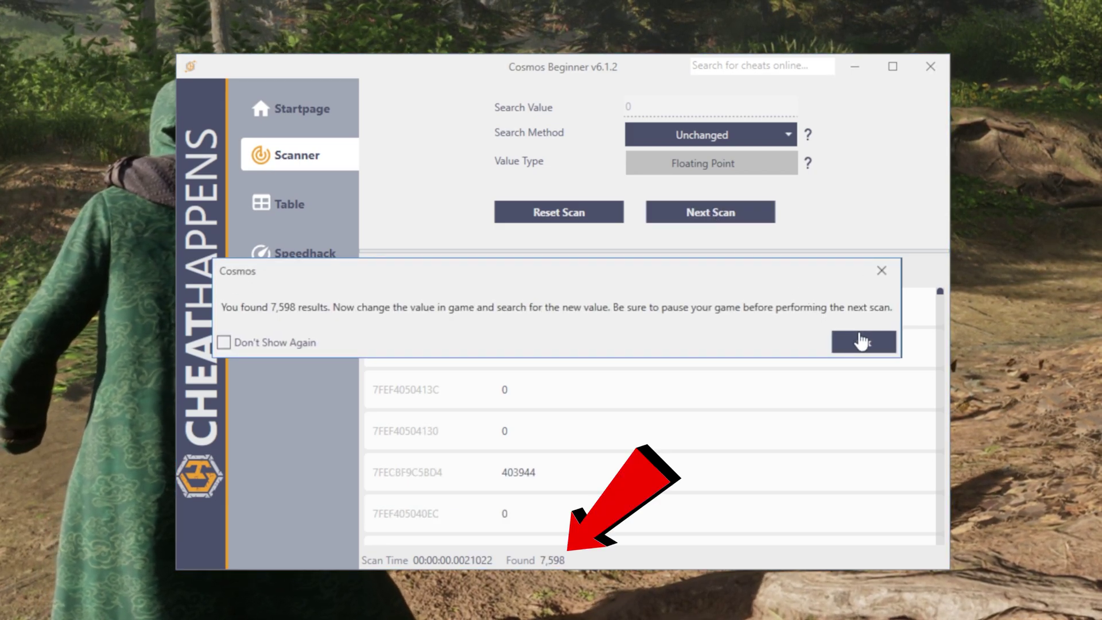
left_click(861, 340)
left_click(725, 225)
left_click(837, 342)
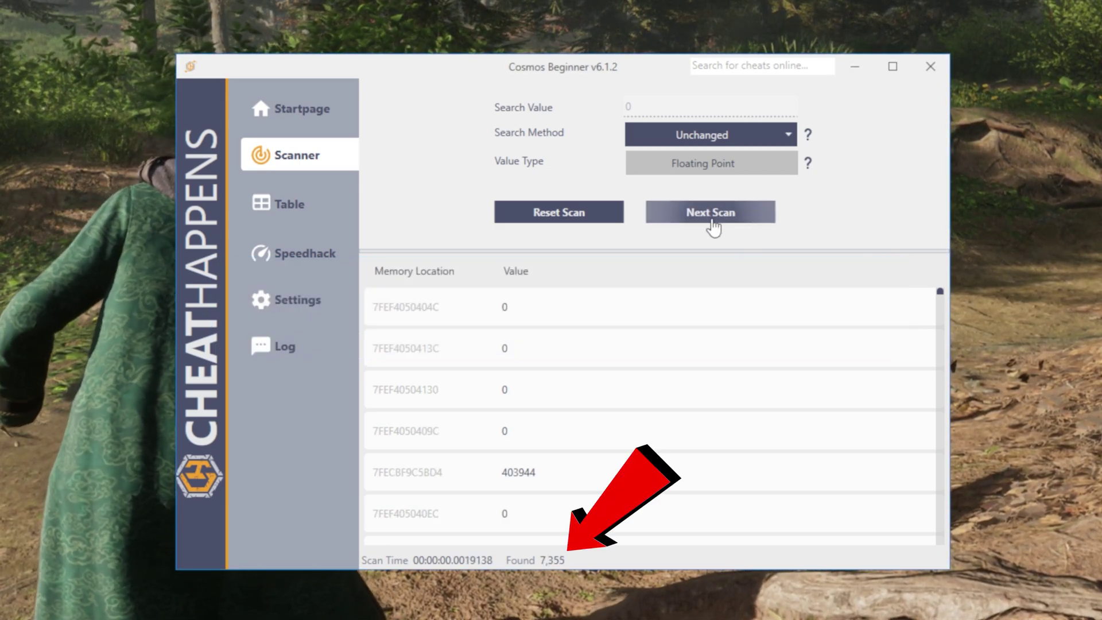
left_click(713, 225)
left_click(843, 343)
left_click(746, 221)
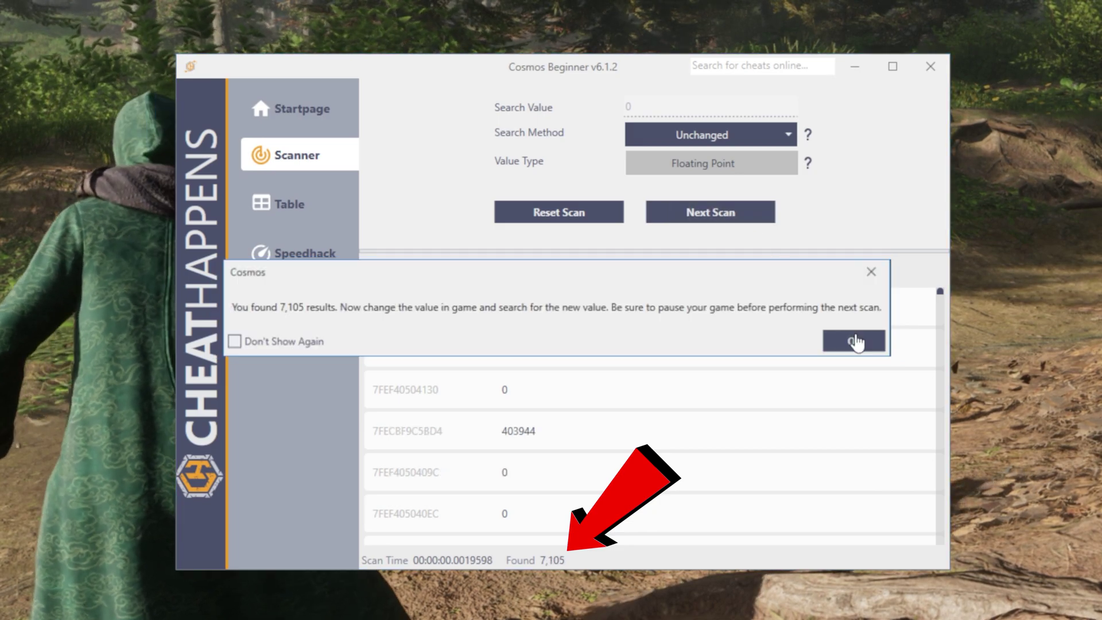
left_click(855, 342)
left_click(701, 223)
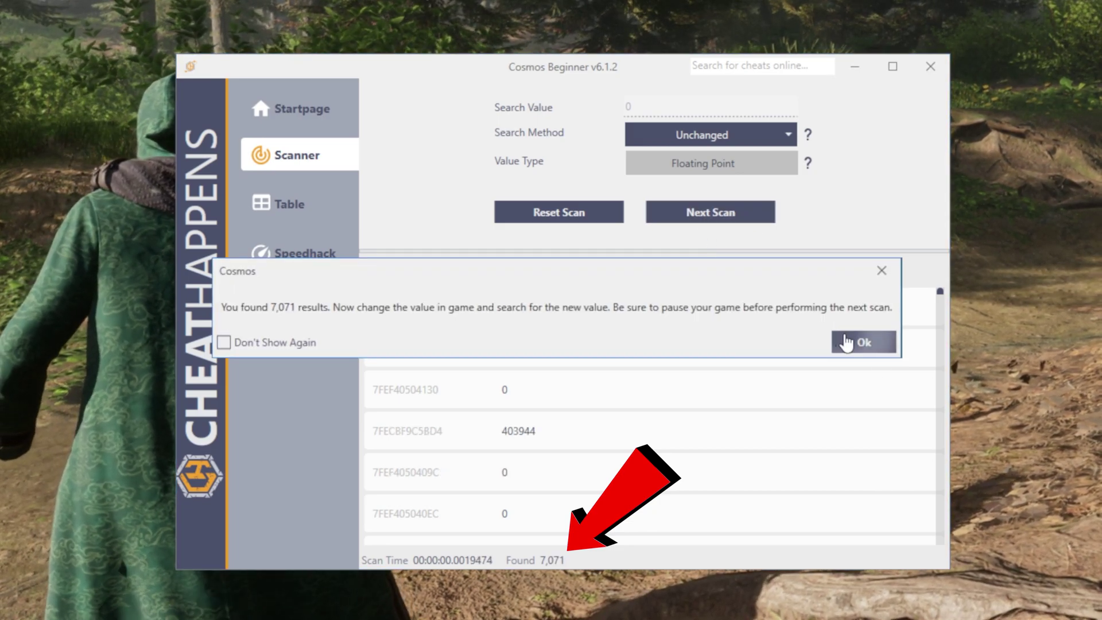
left_click(845, 343)
left_click(746, 217)
left_click(849, 343)
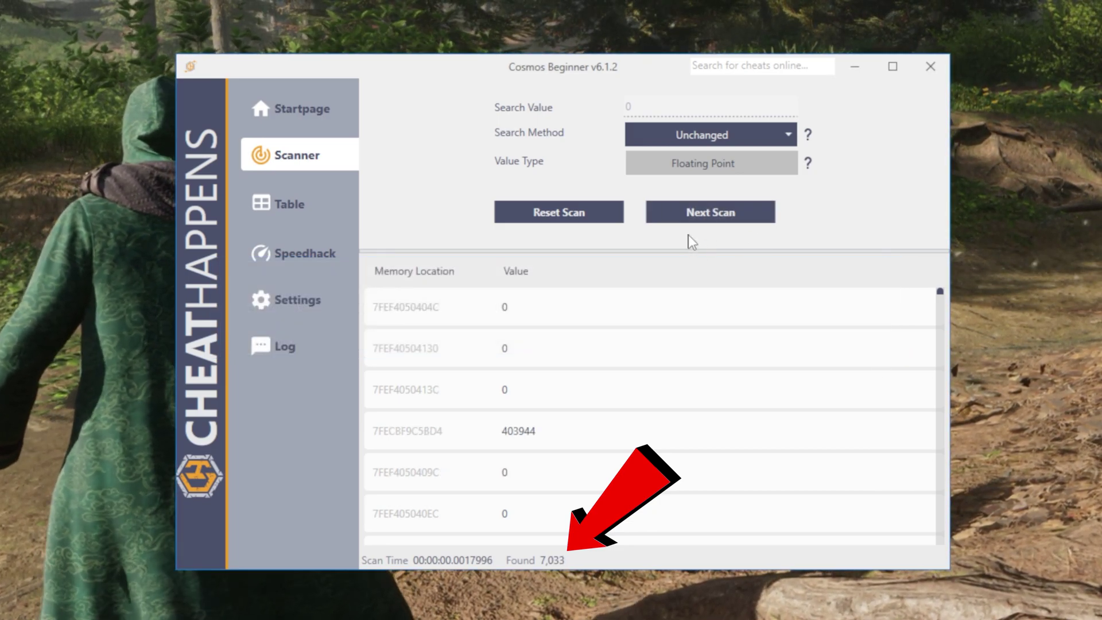
left_click(707, 219)
left_click(856, 351)
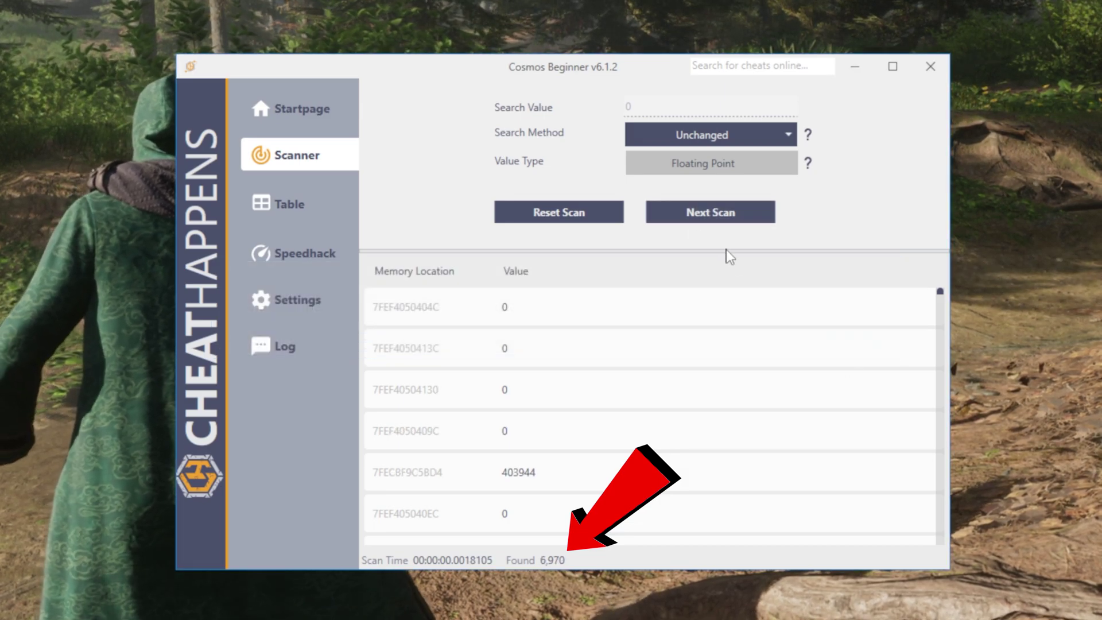
left_click(703, 224)
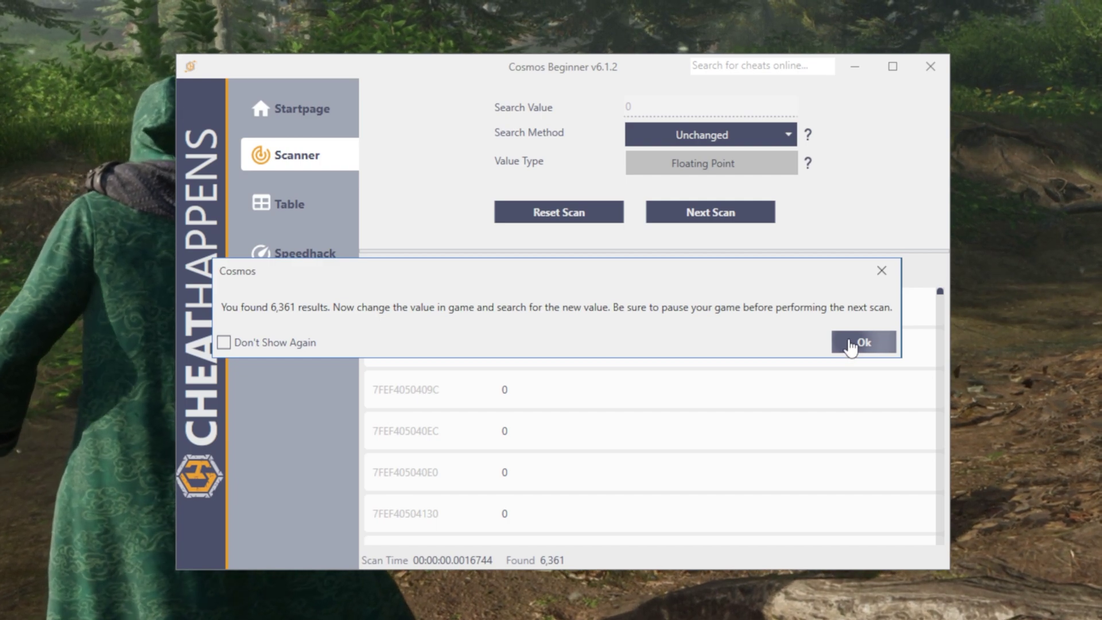
left_click(850, 343)
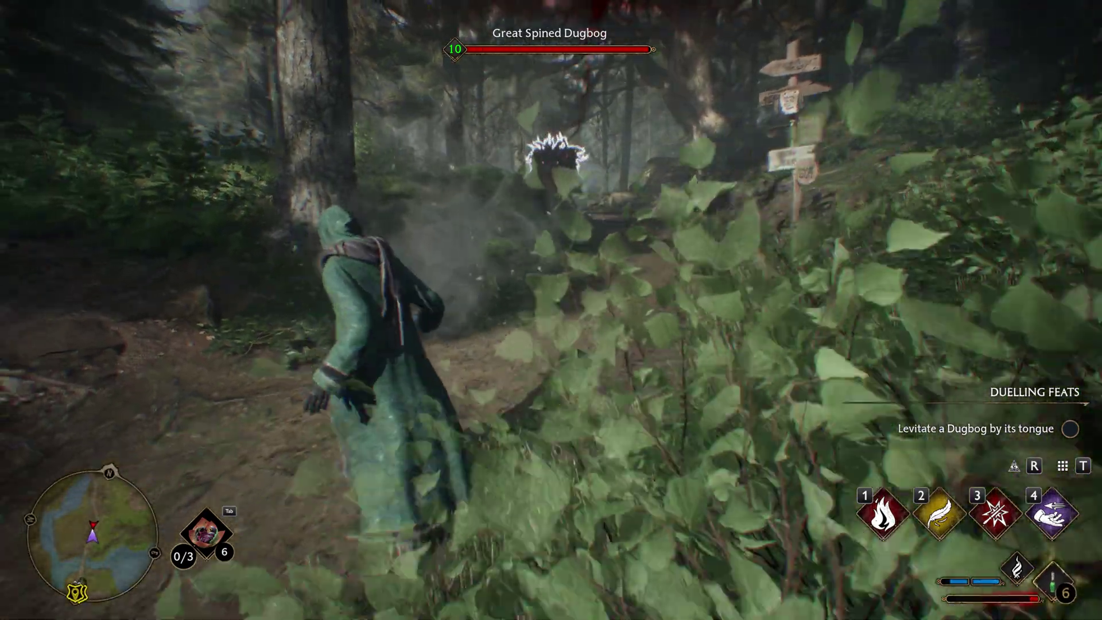
Step: Pause the game after the Dugbog damages the character, and run the next scan in Cosmos Beginner for Decreased values
key("Escape")
key("alt+Tab")
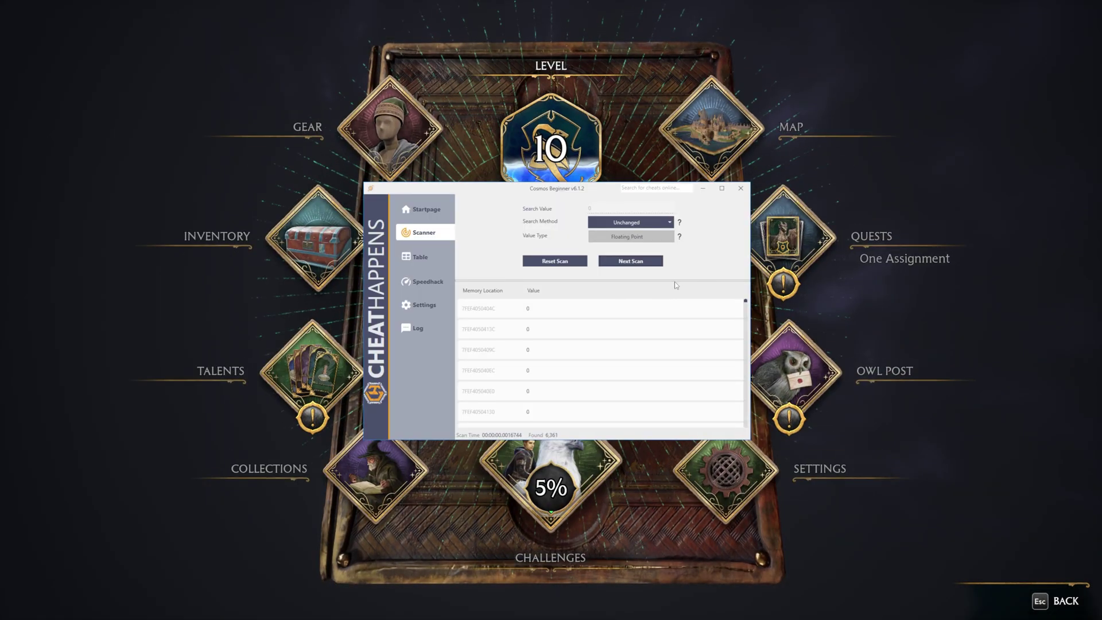
left_click(726, 138)
left_click(671, 260)
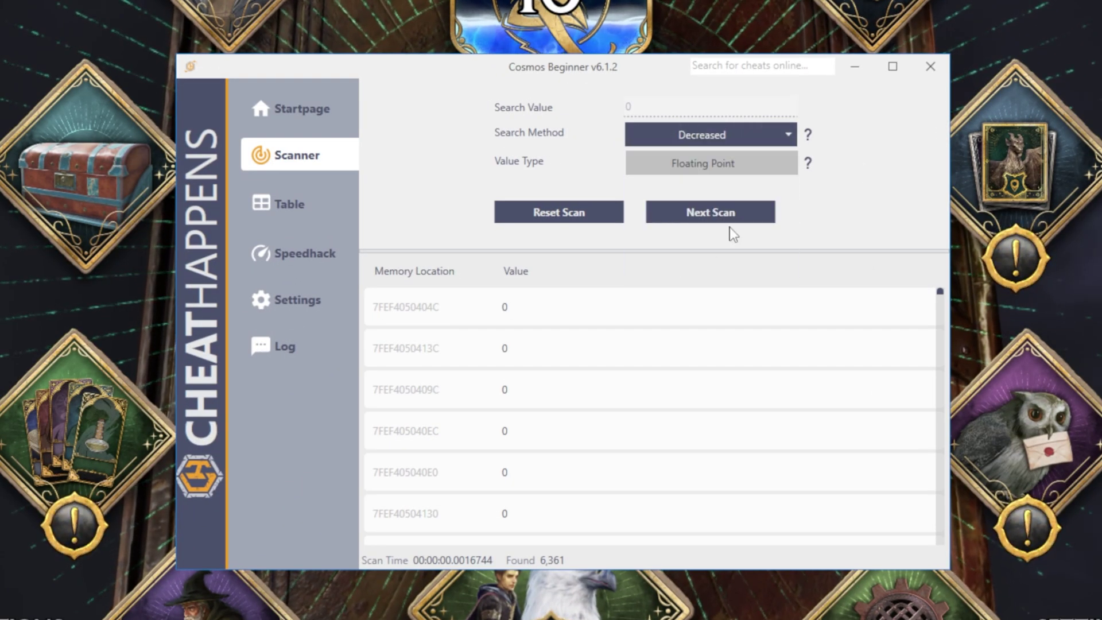
left_click(739, 215)
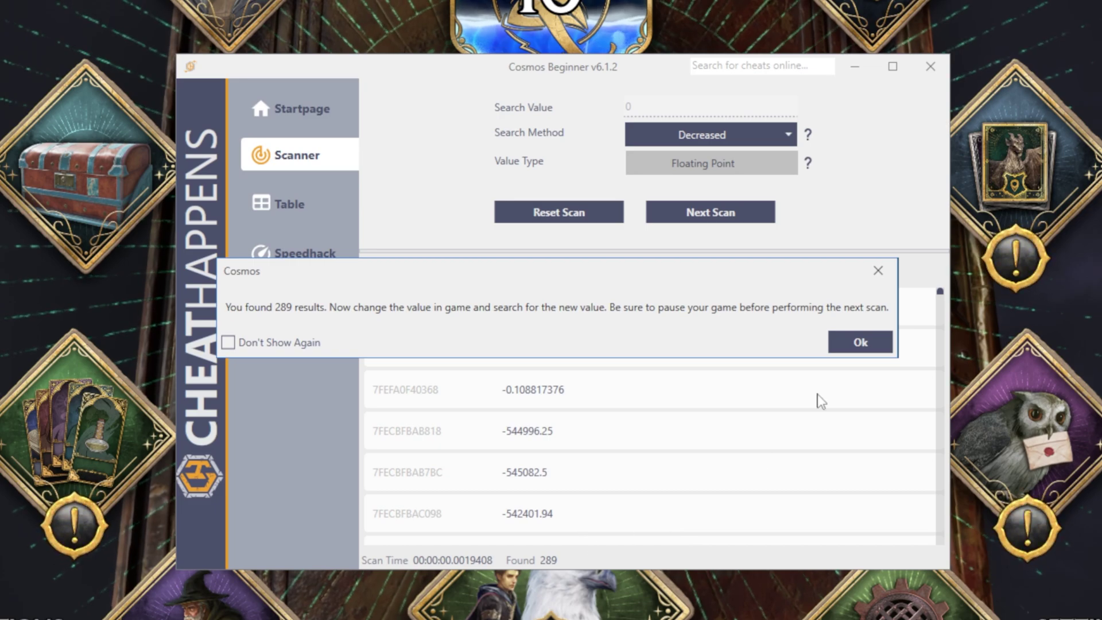
left_click(859, 344)
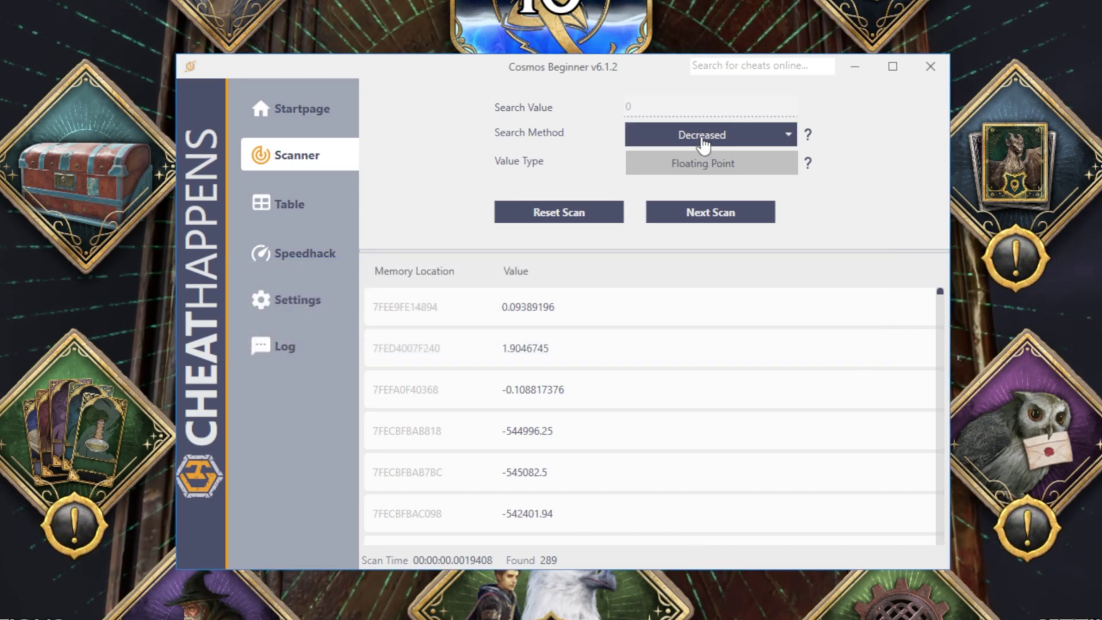
Step: Run the next scan for Unchanged values several times while the game stays paused, dismissing each results message
left_click(703, 145)
left_click(669, 213)
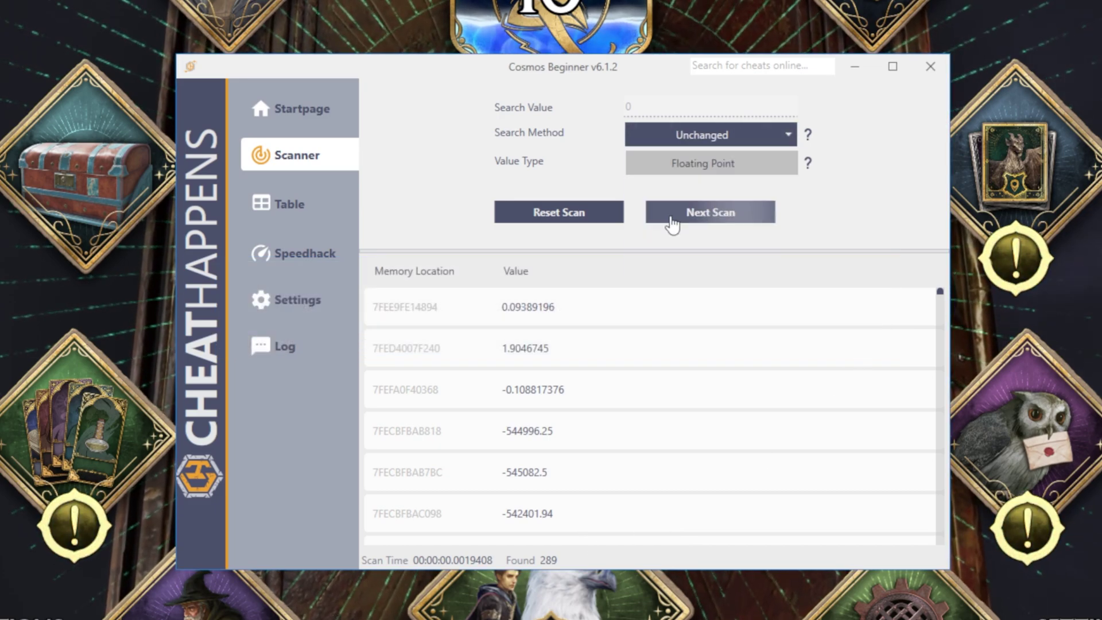
left_click(710, 221)
left_click(849, 344)
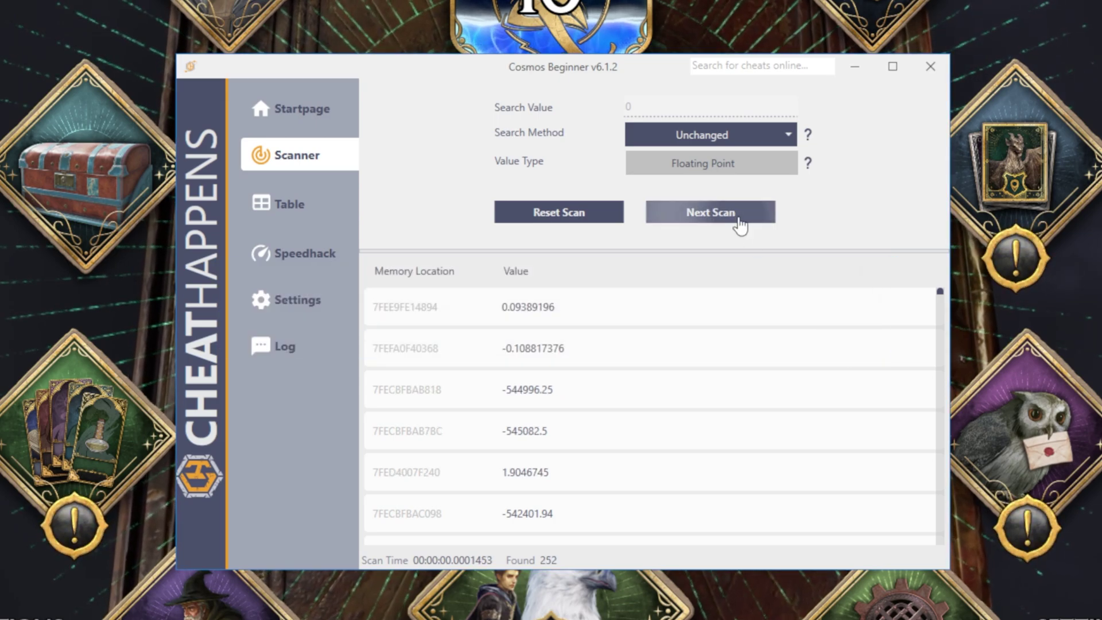
left_click(726, 217)
left_click(855, 342)
left_click(730, 218)
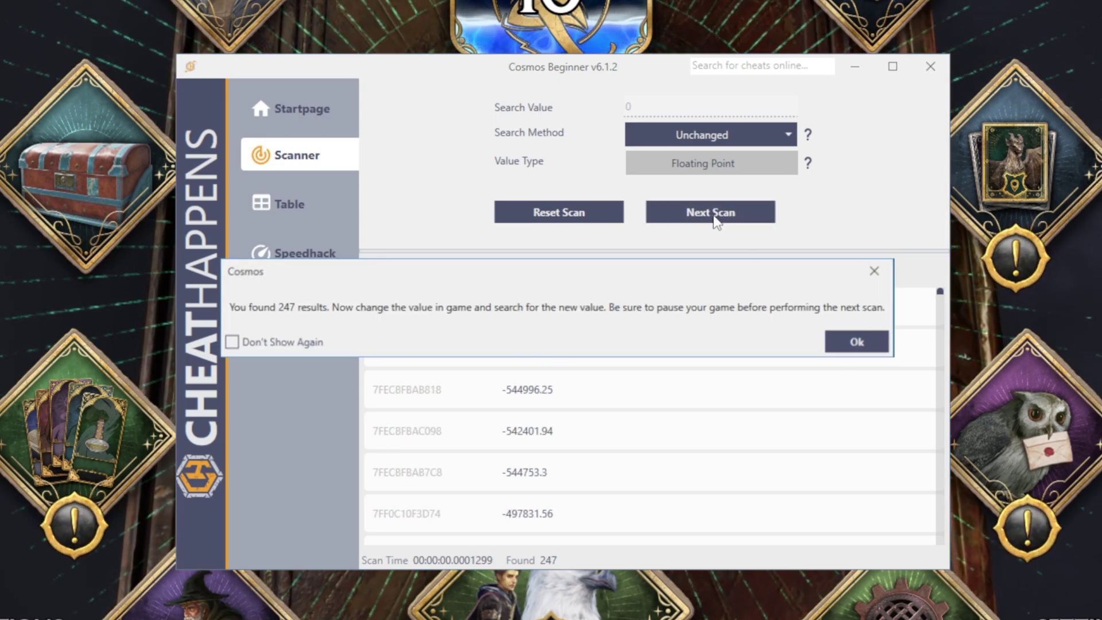
left_click(854, 355)
left_click(698, 213)
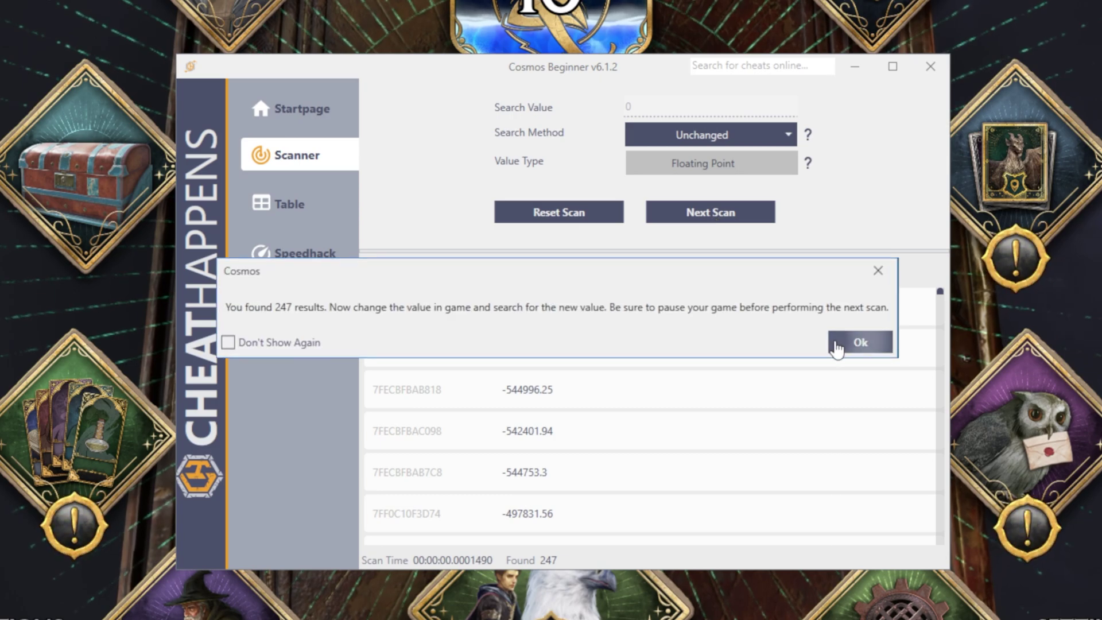
left_click(839, 343)
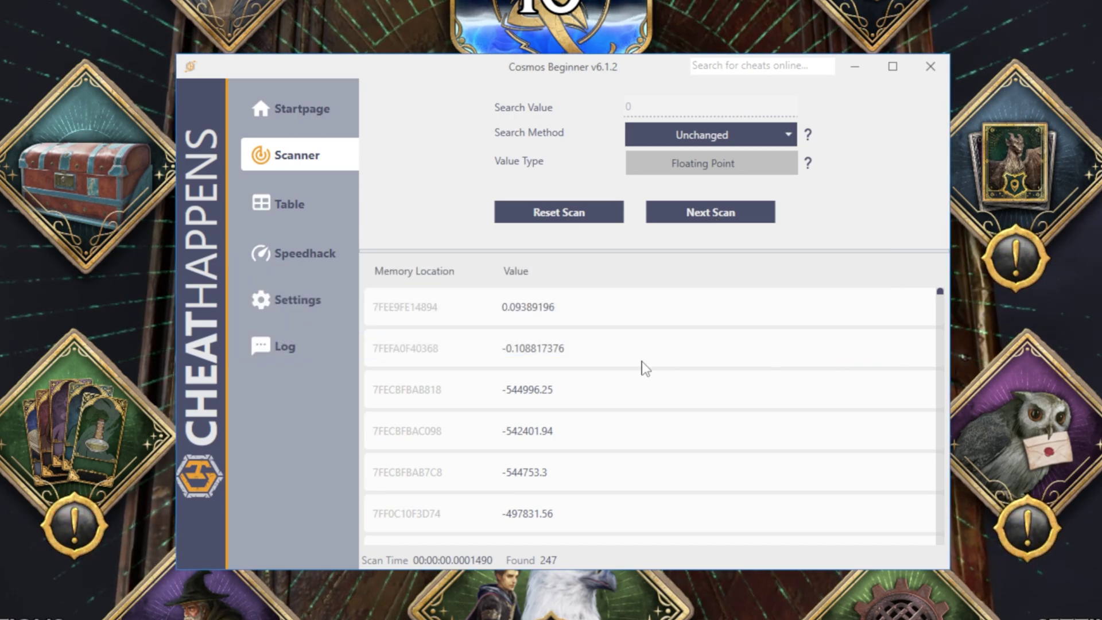
Step: Return to the game, restore the character's health with a potion, and run the next scan in Cosmos Beginner for Increased values
key("alt+Tab")
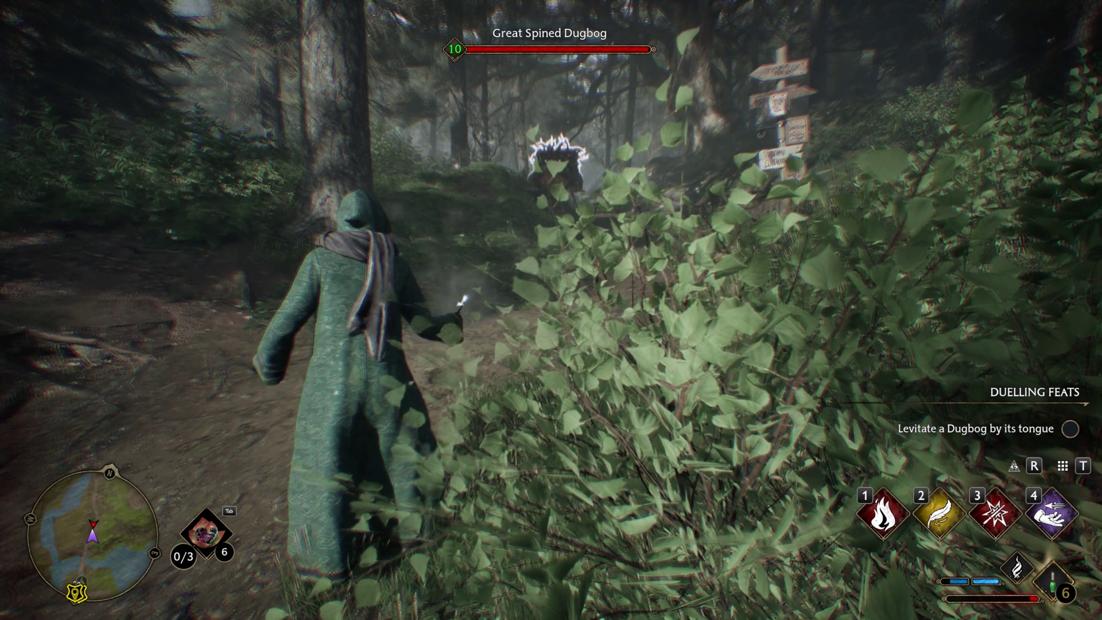
key("s")
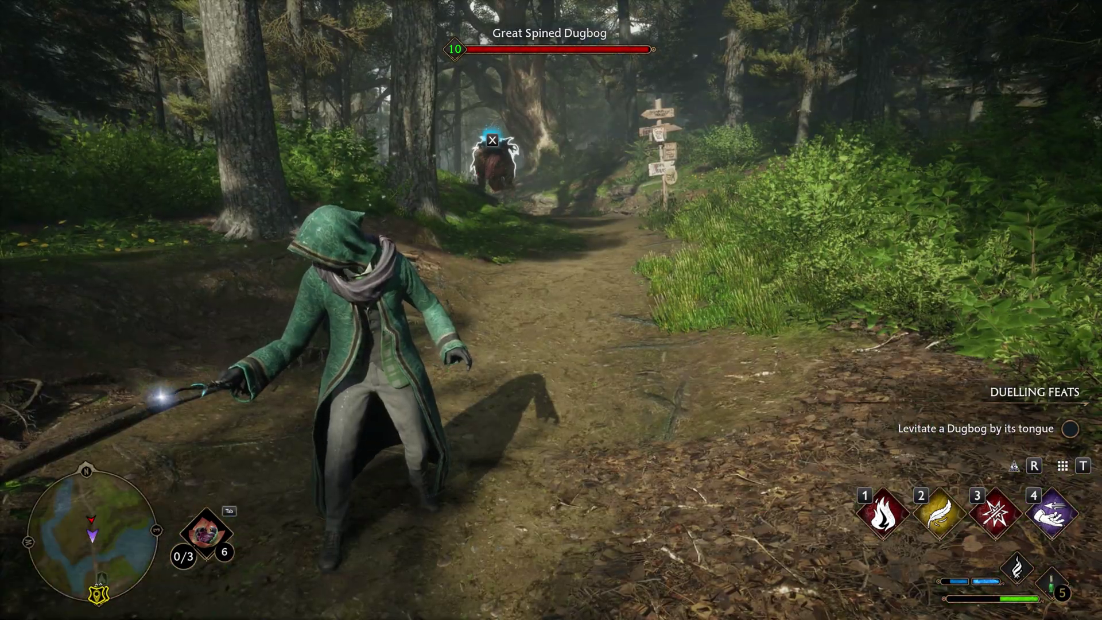
key("alt+Tab")
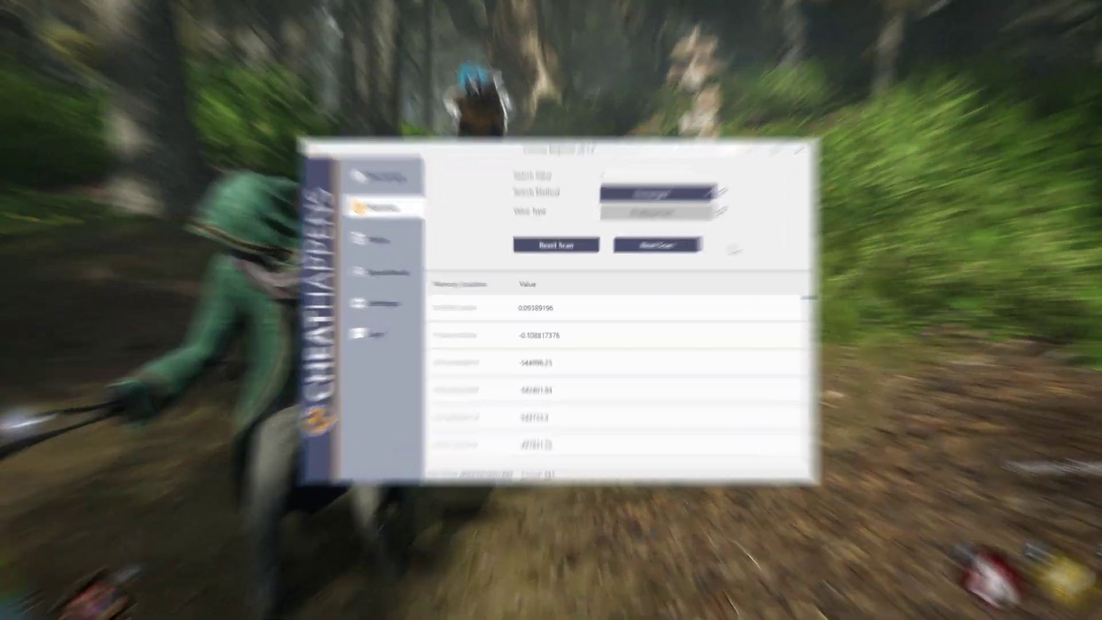
left_click(745, 130)
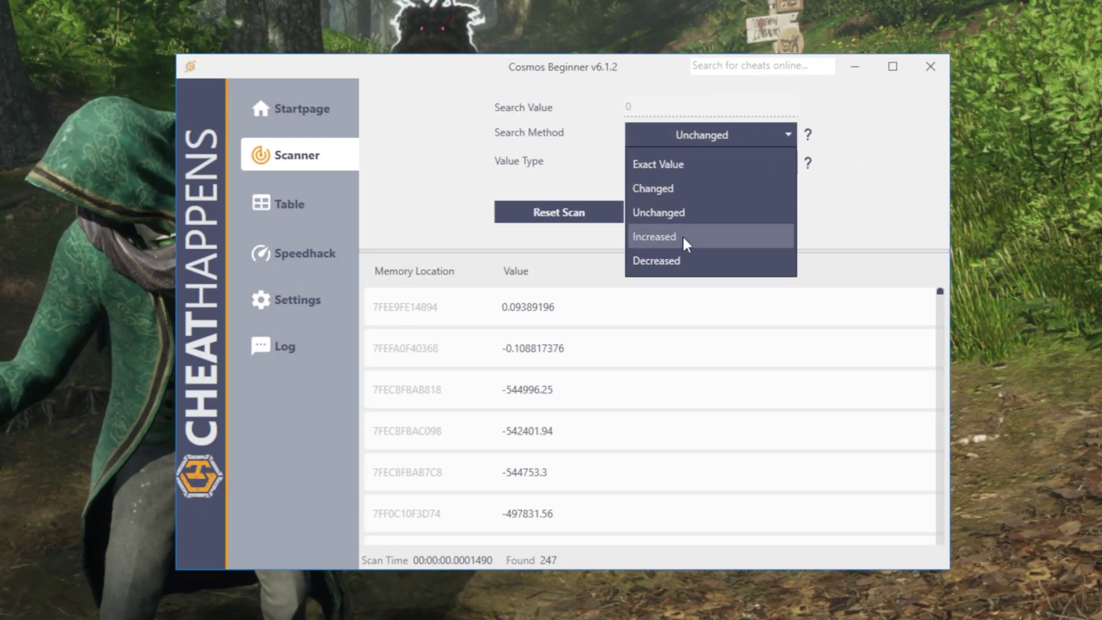
left_click(684, 238)
left_click(723, 217)
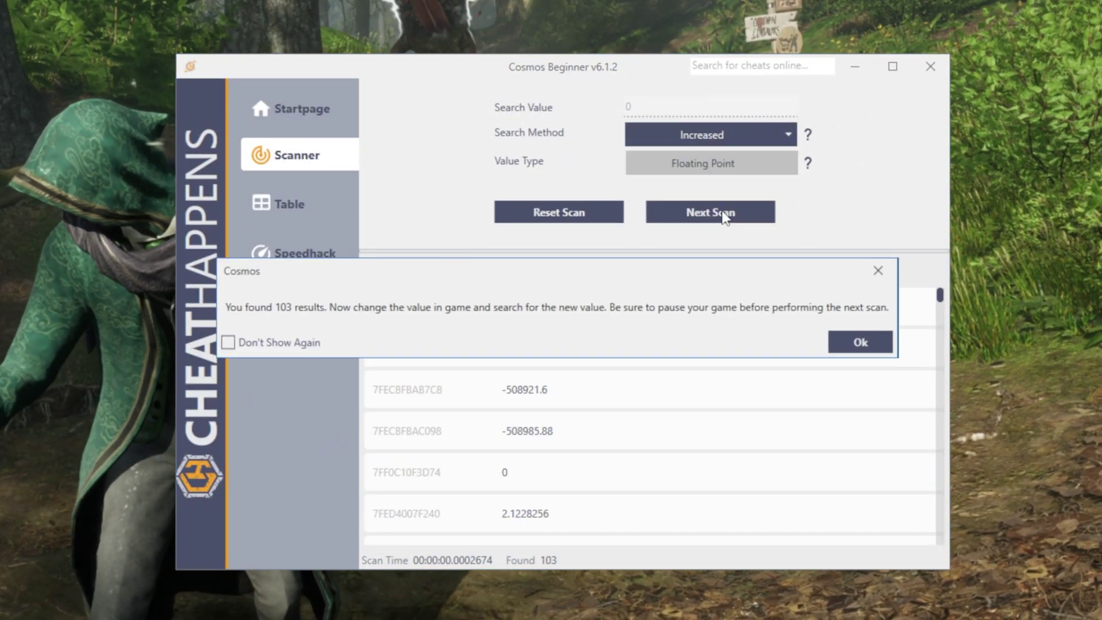
left_click(846, 347)
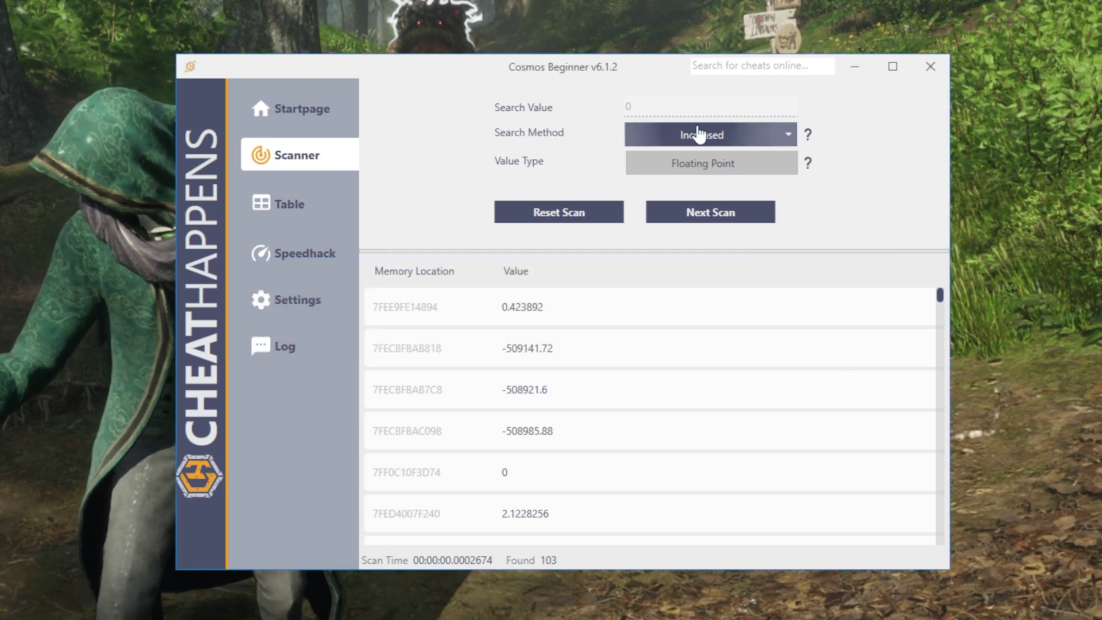
Step: Repeat the next scan for Unchanged values at the restored health level, dismissing each results message
left_click(705, 137)
left_click(674, 210)
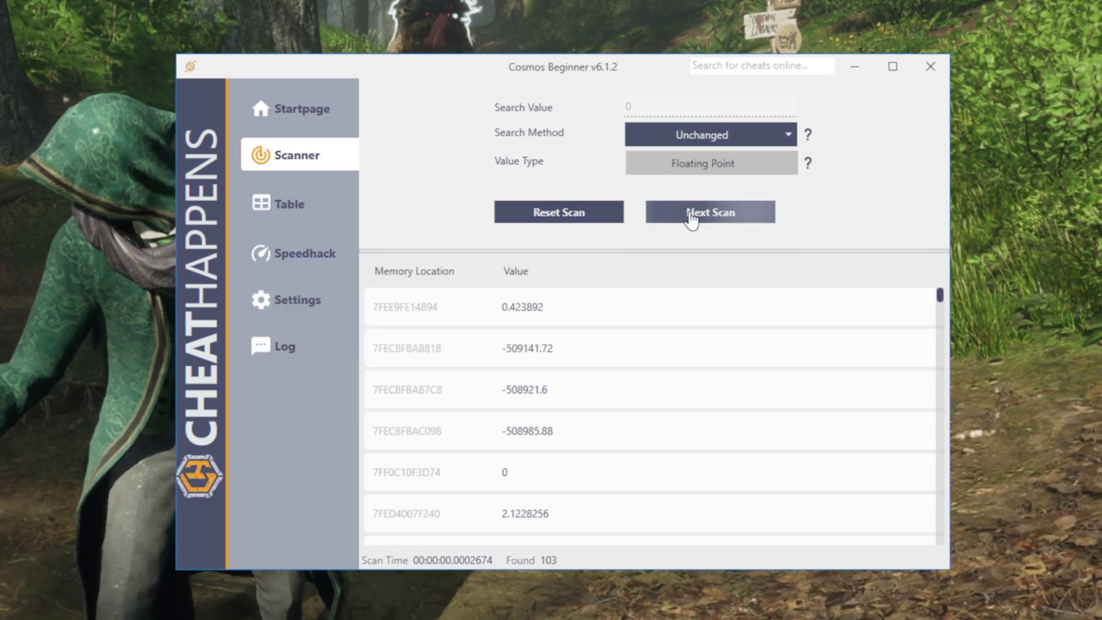
left_click(719, 216)
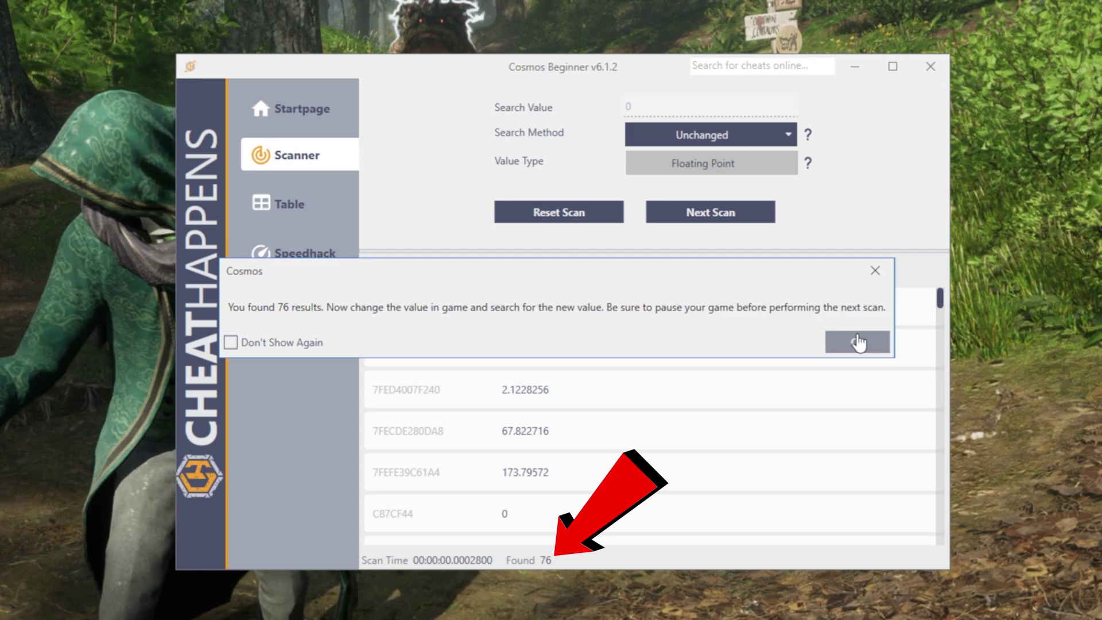
left_click(854, 342)
left_click(753, 219)
left_click(856, 342)
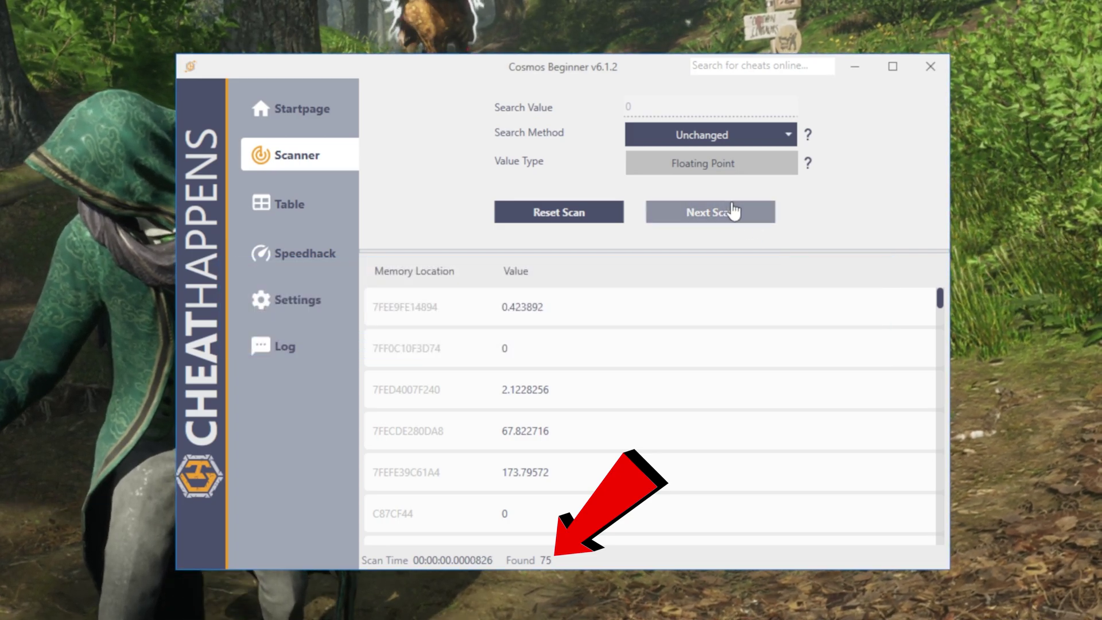
left_click(710, 212)
left_click(850, 342)
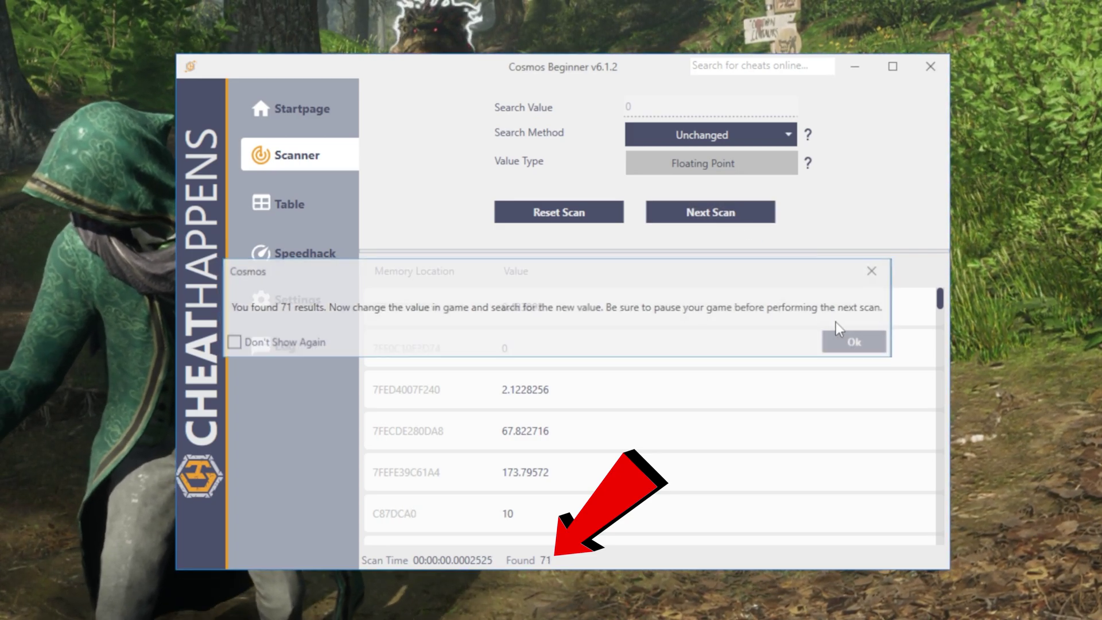
left_click(725, 217)
left_click(847, 344)
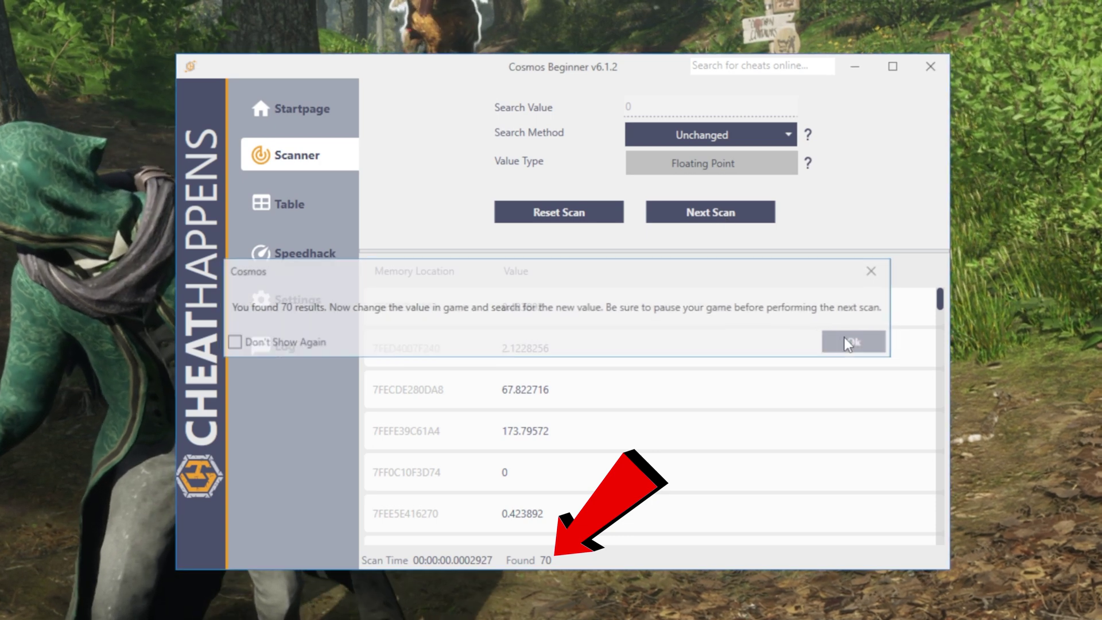
left_click(706, 217)
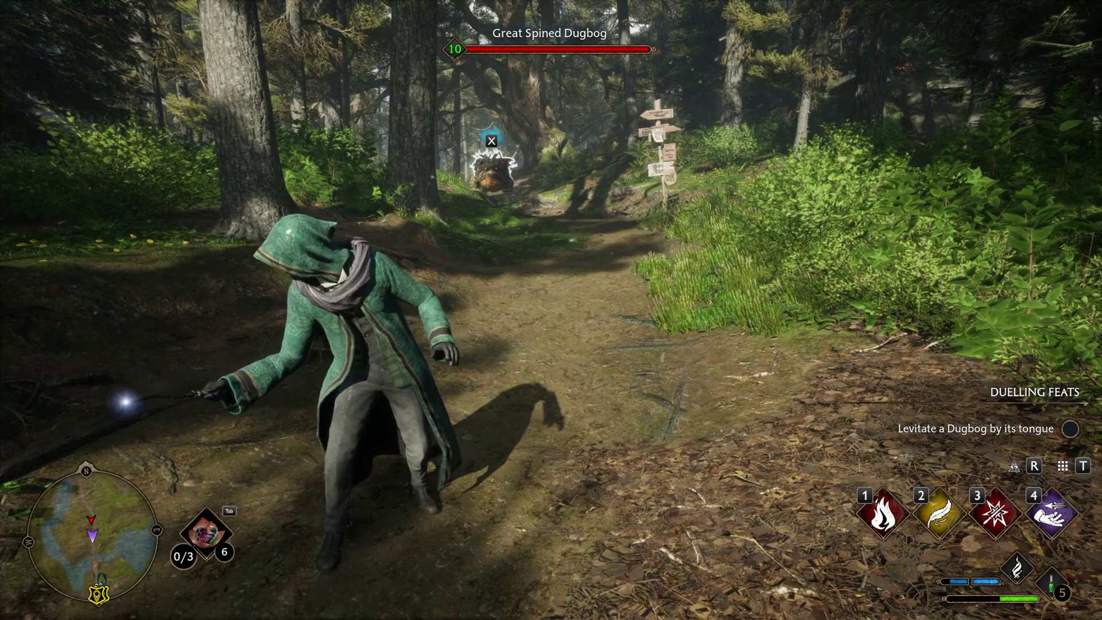
Step: Let the Dugbog damage the character in the game, pause it, and run the next scan in Cosmos Beginner for Decreased values
key("w")
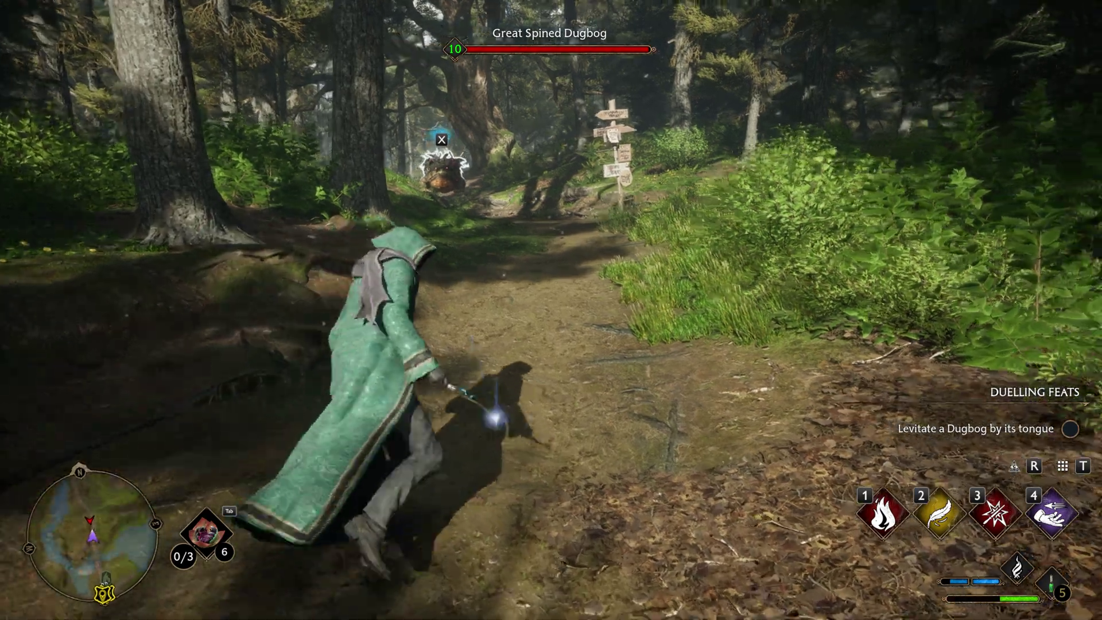
key("w")
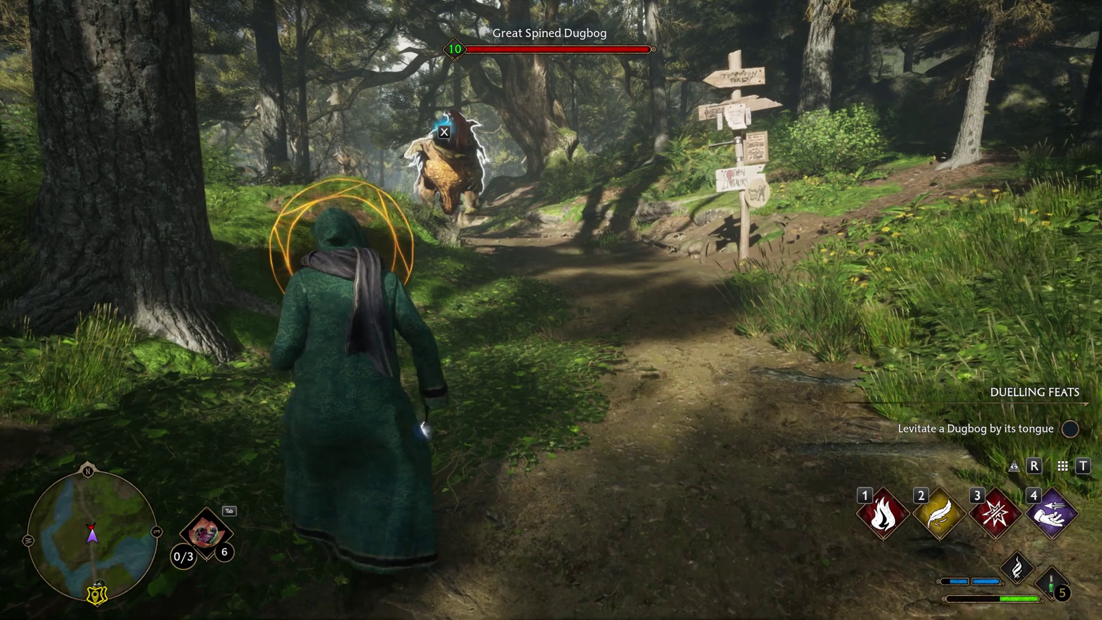
key("Escape")
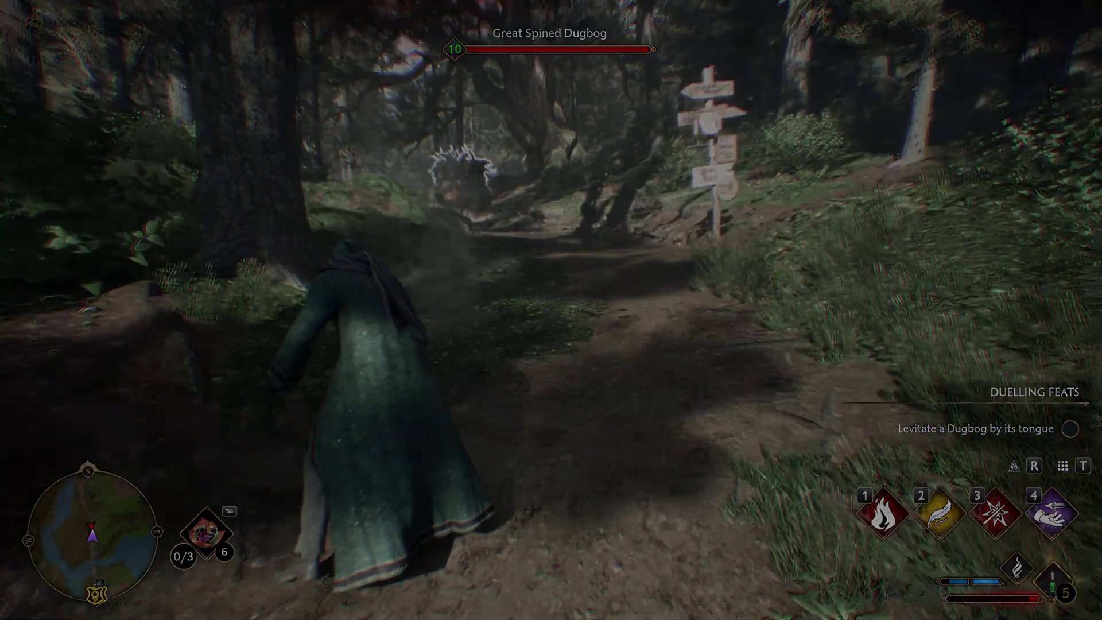
key("alt+Tab")
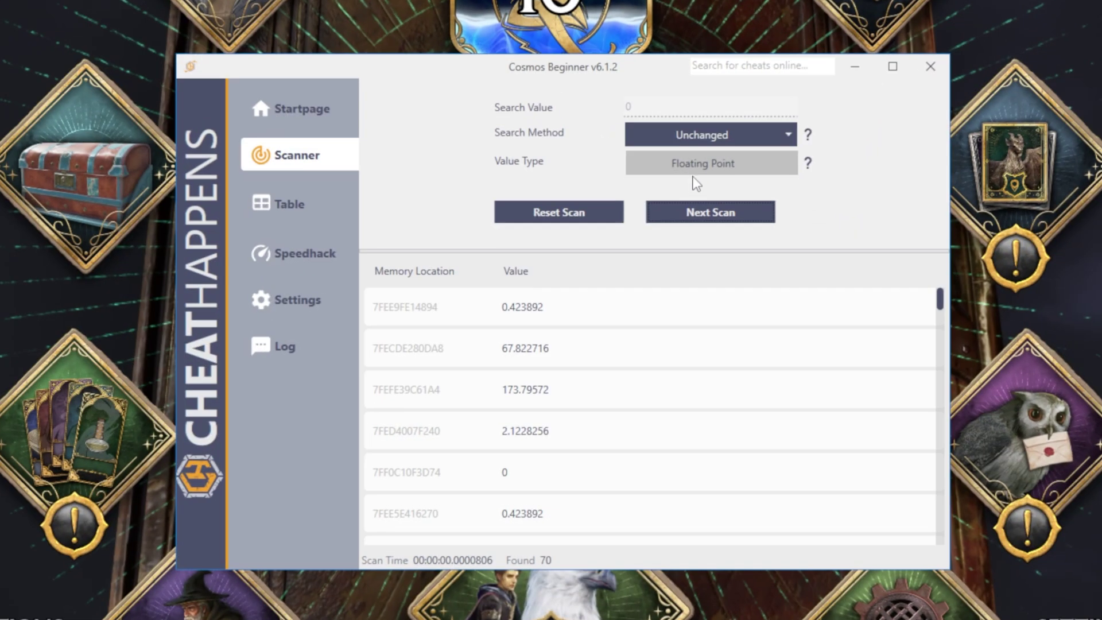
left_click(720, 137)
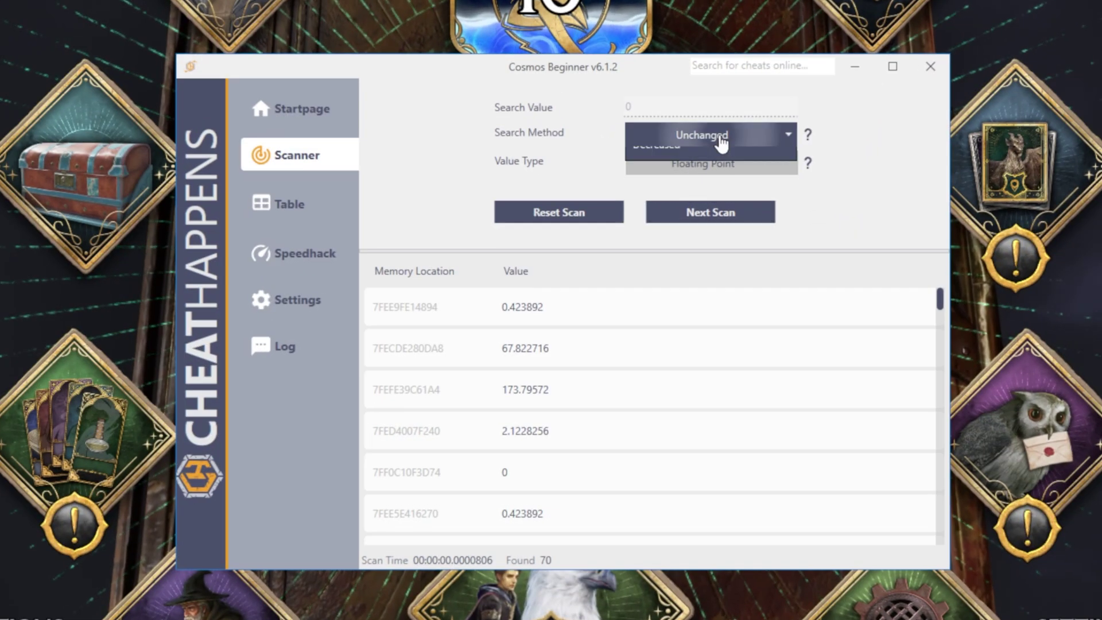
left_click(675, 259)
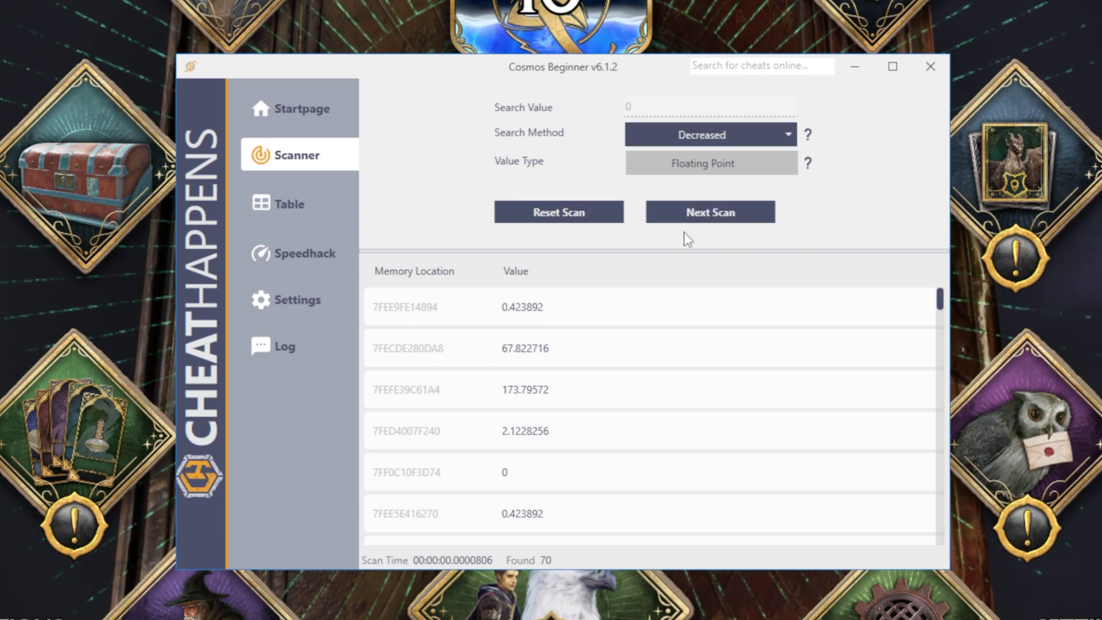
left_click(716, 221)
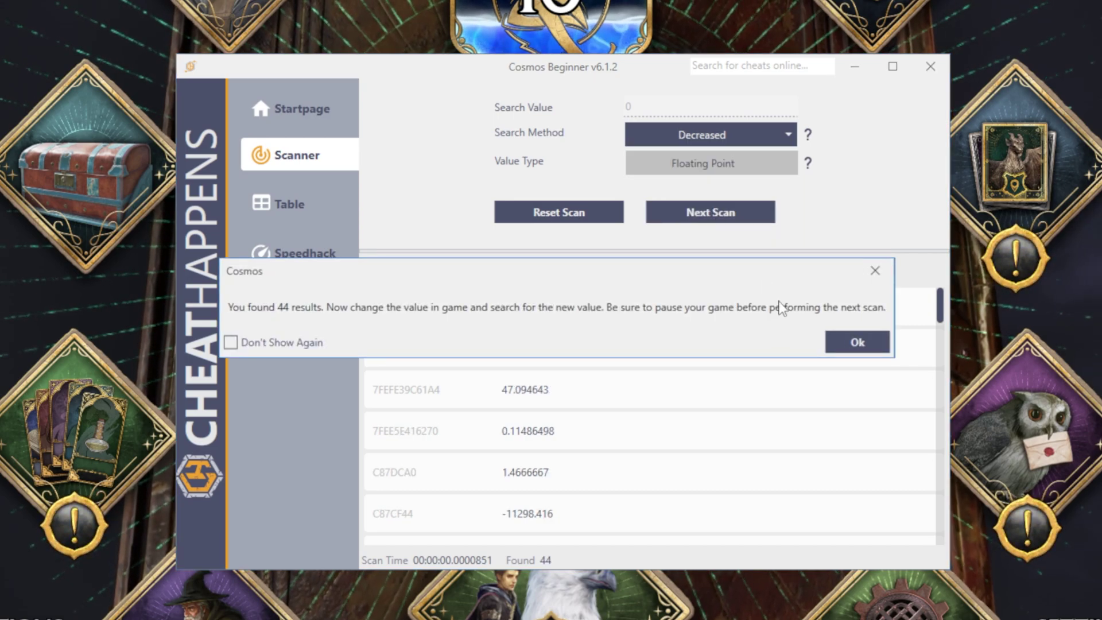
left_click(855, 344)
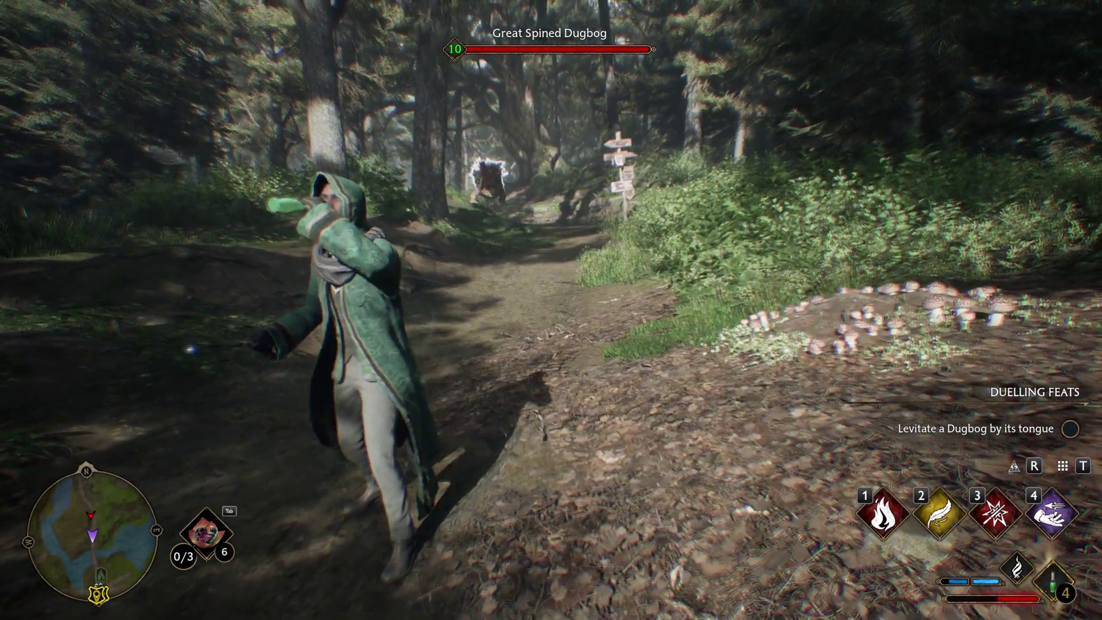
Step: Pause the game after the character drinks a healing potion, and run the next scan in Cosmos Beginner for Increased values
key("Escape")
key("alt+Tab")
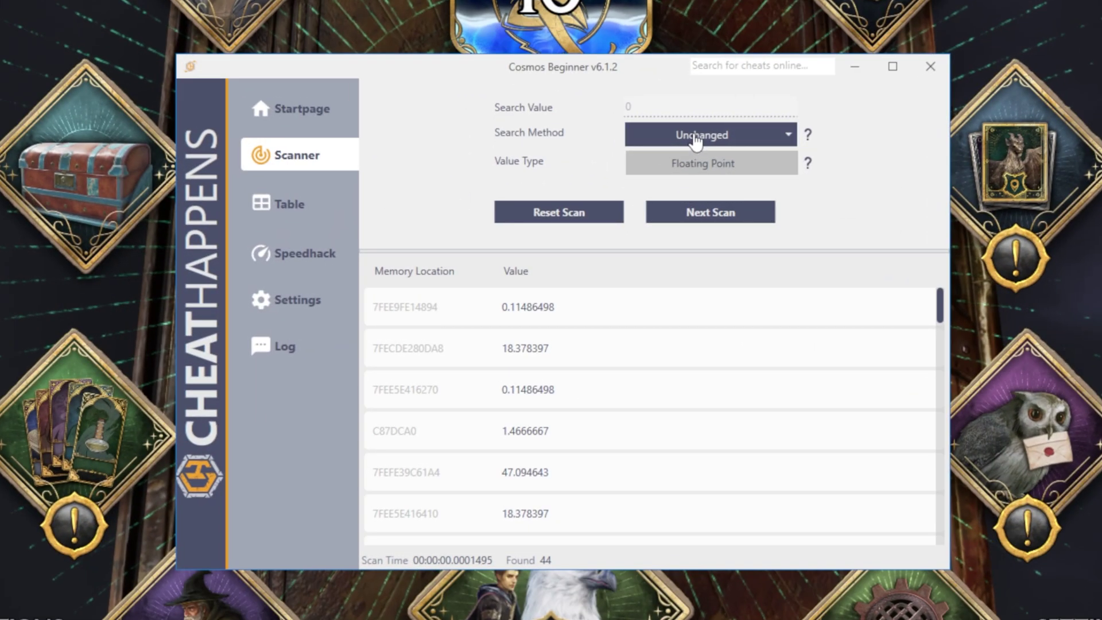
left_click(631, 222)
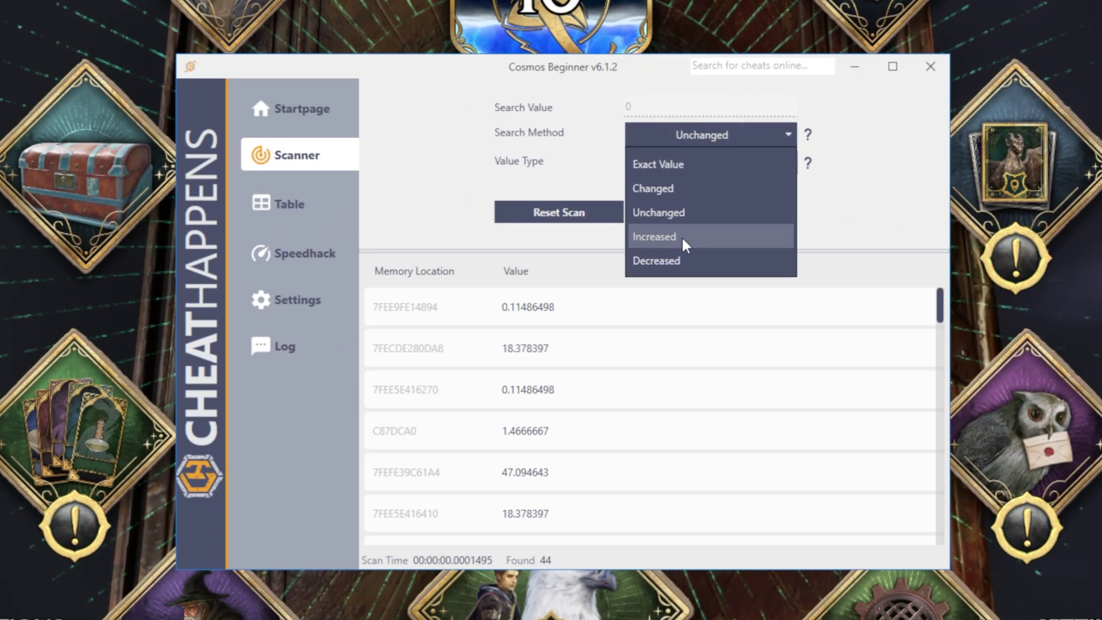
left_click(683, 240)
left_click(710, 218)
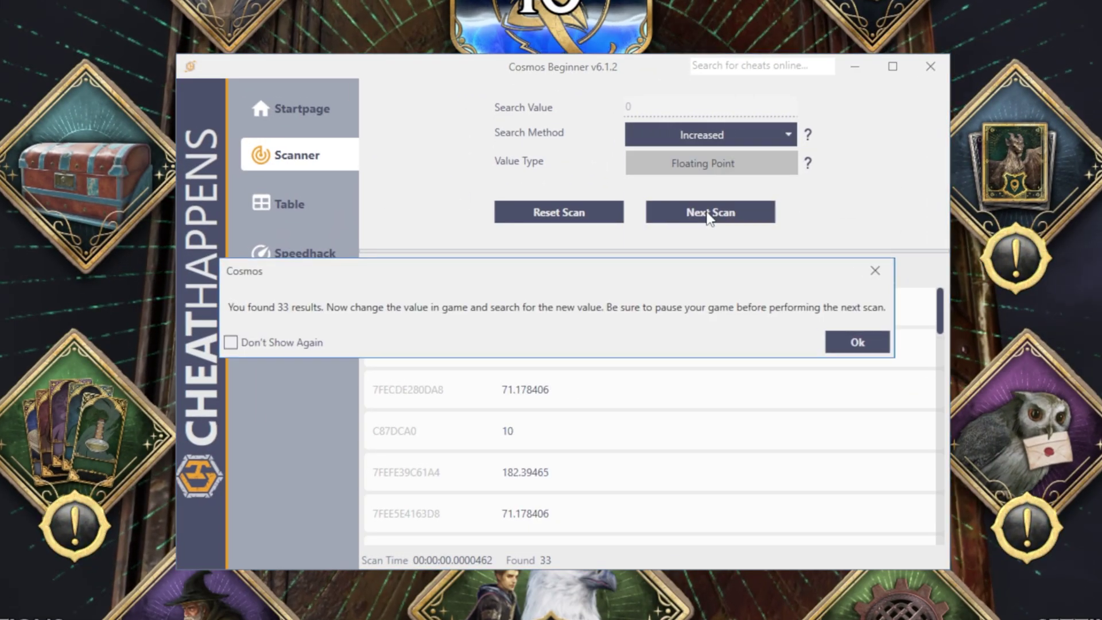
left_click(844, 341)
Step: Run the next scan for Unchanged values with the game still paused after healing
left_click(725, 137)
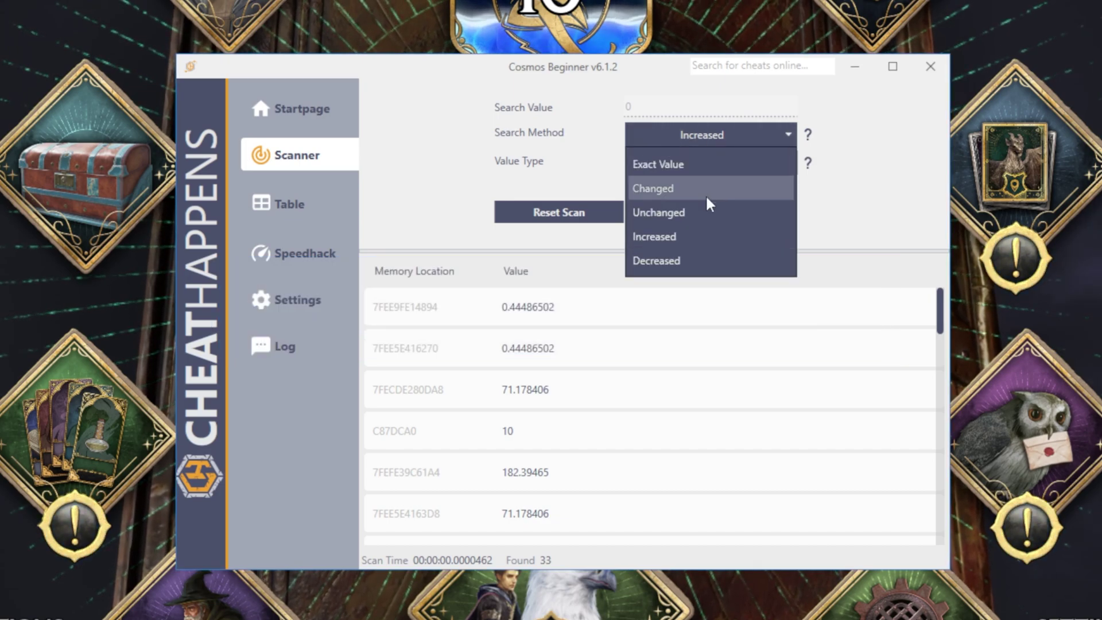
left_click(695, 213)
left_click(727, 220)
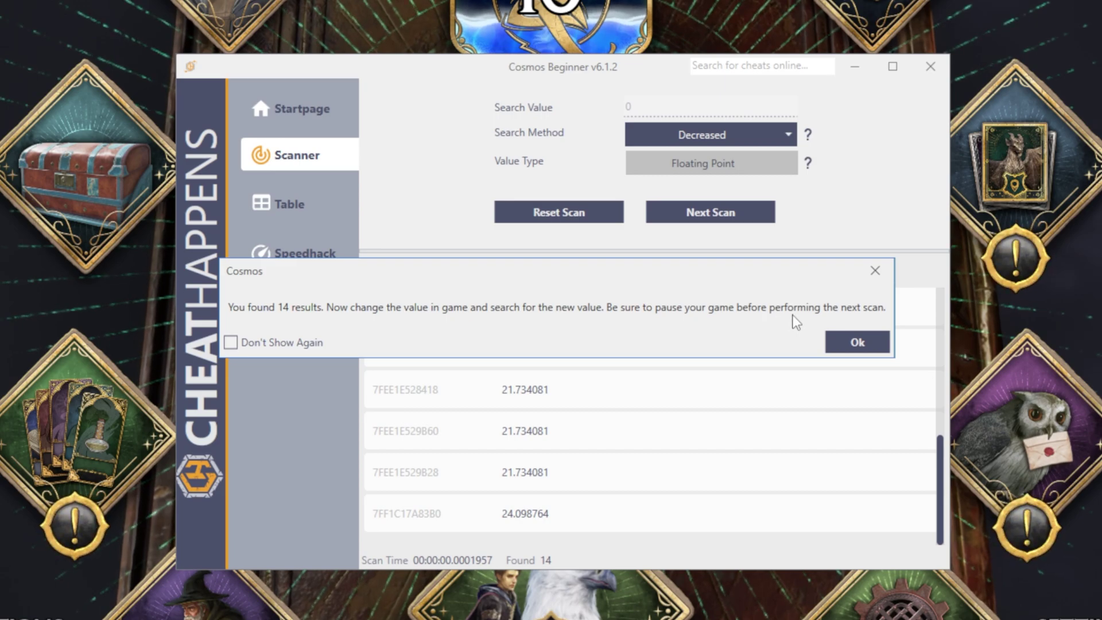
Step: Dismiss the Decreased scan's results message, run the next scan for Unchanged values, and close its message
left_click(838, 343)
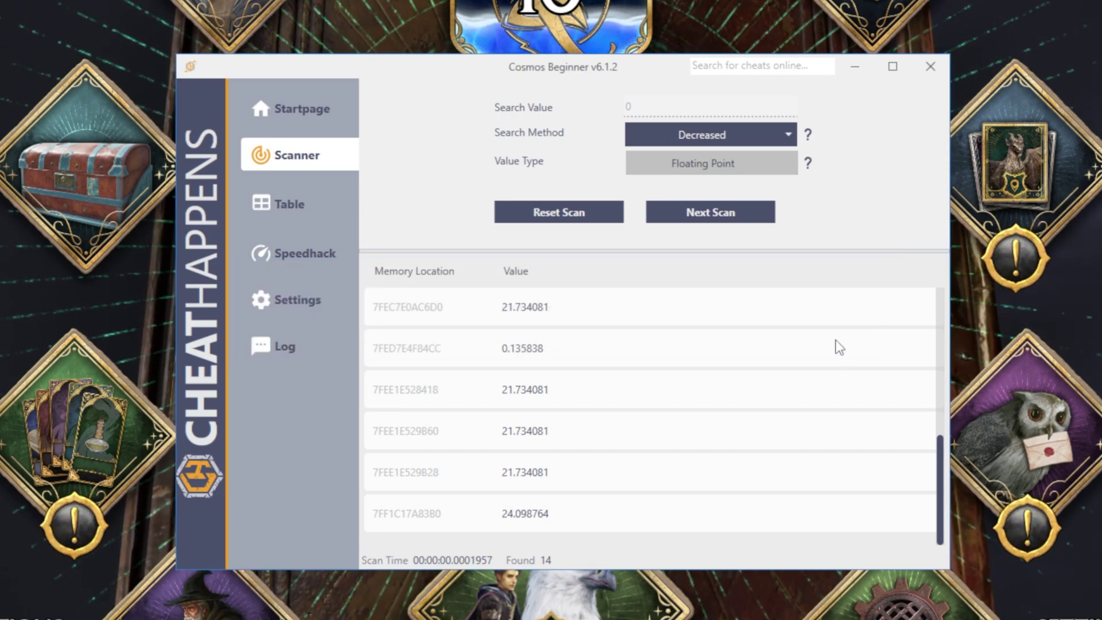
left_click(734, 140)
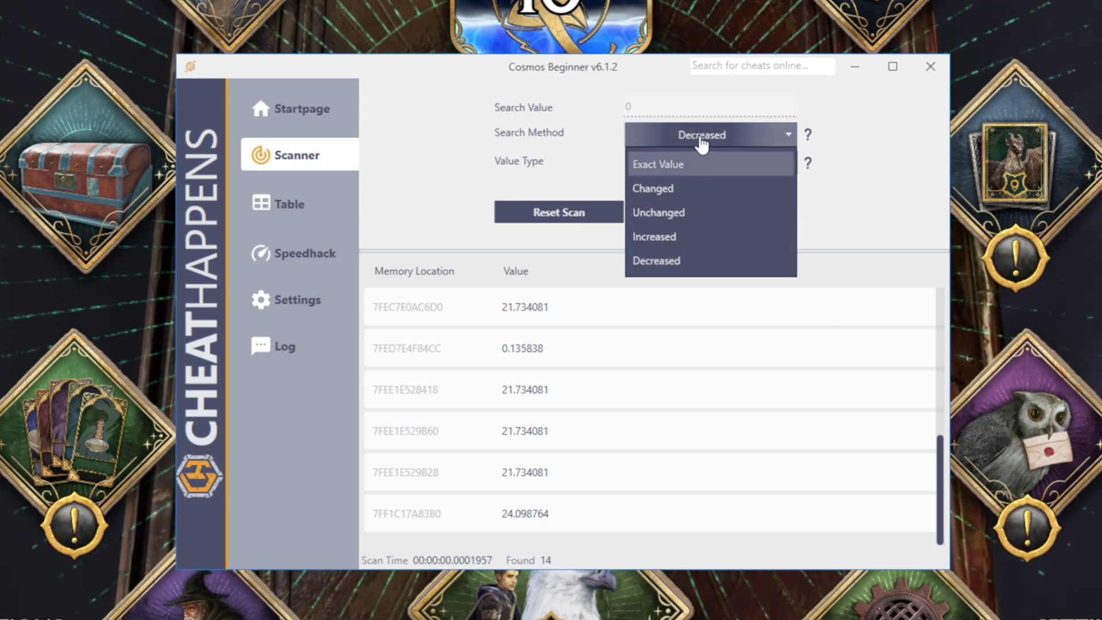
left_click(832, 248)
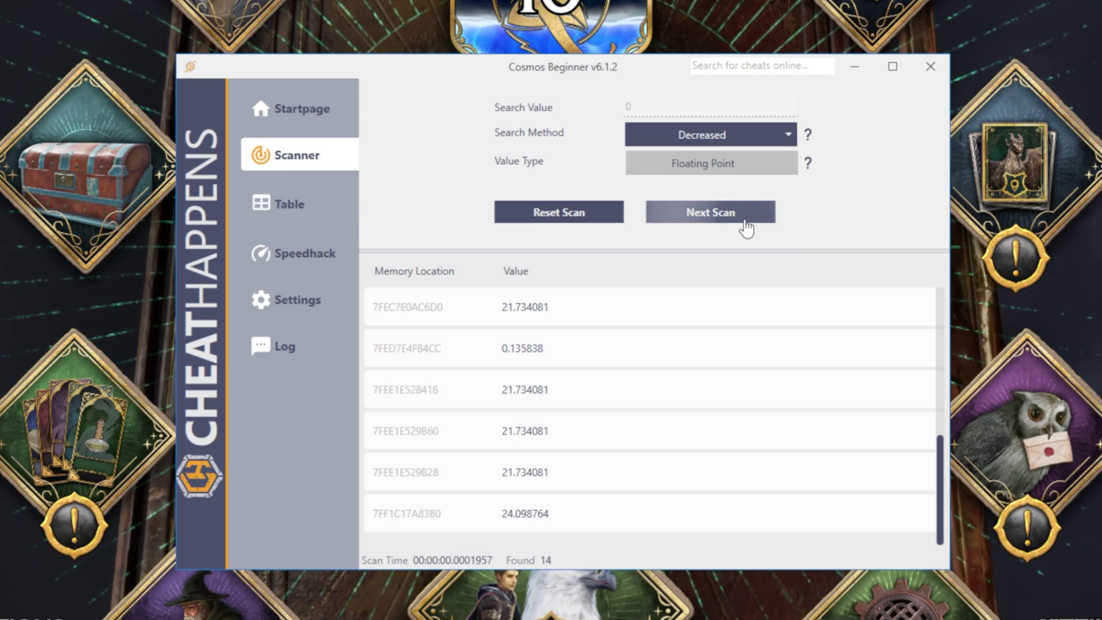
left_click(706, 143)
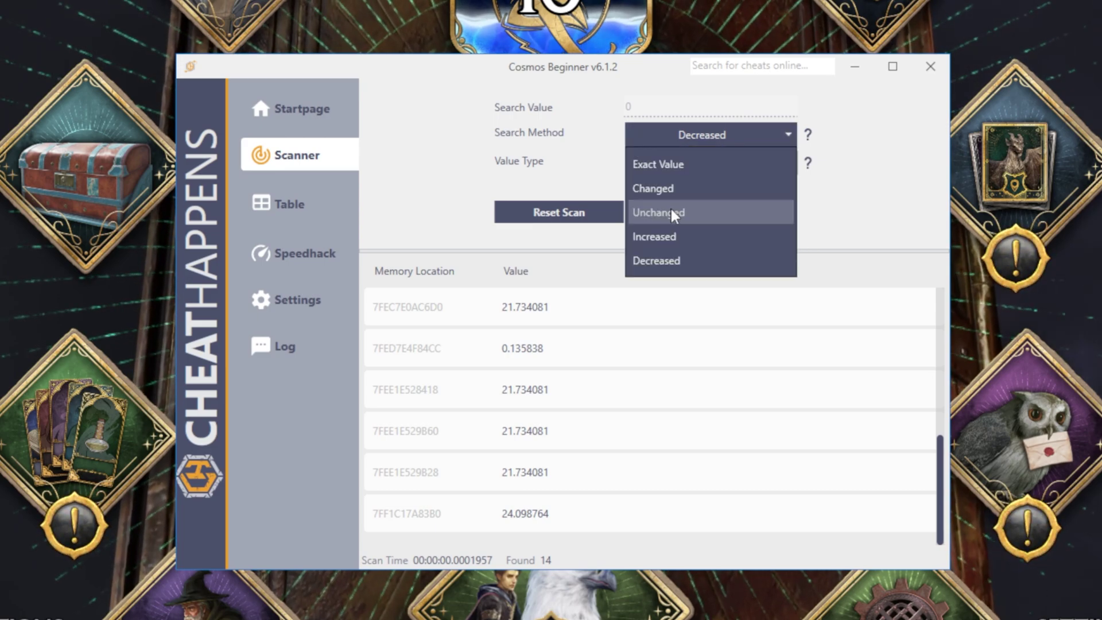
left_click(670, 213)
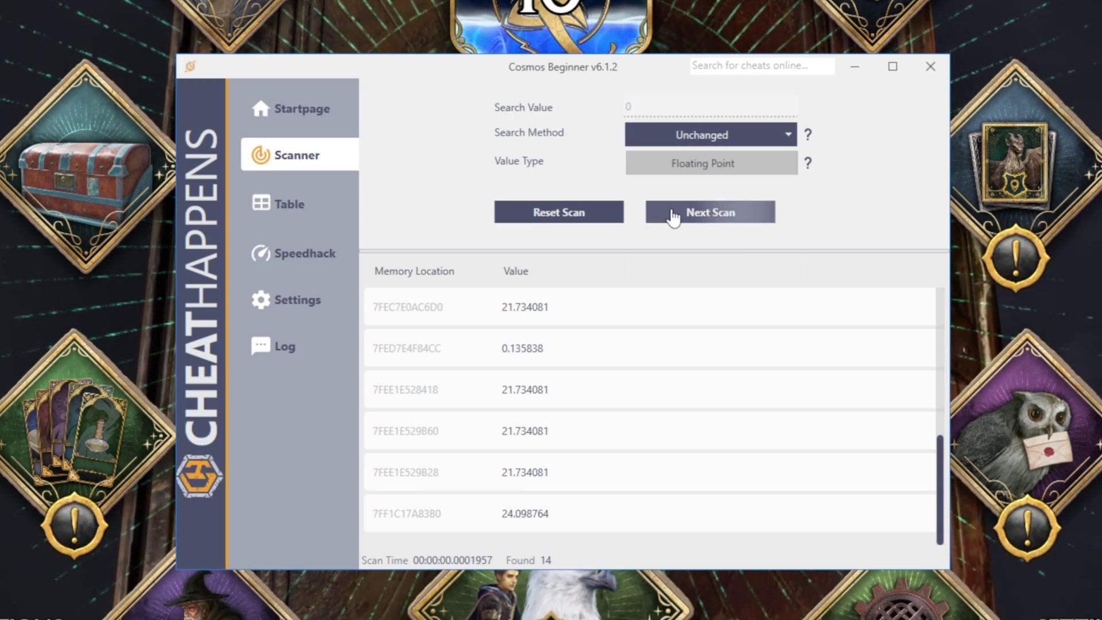
left_click(712, 213)
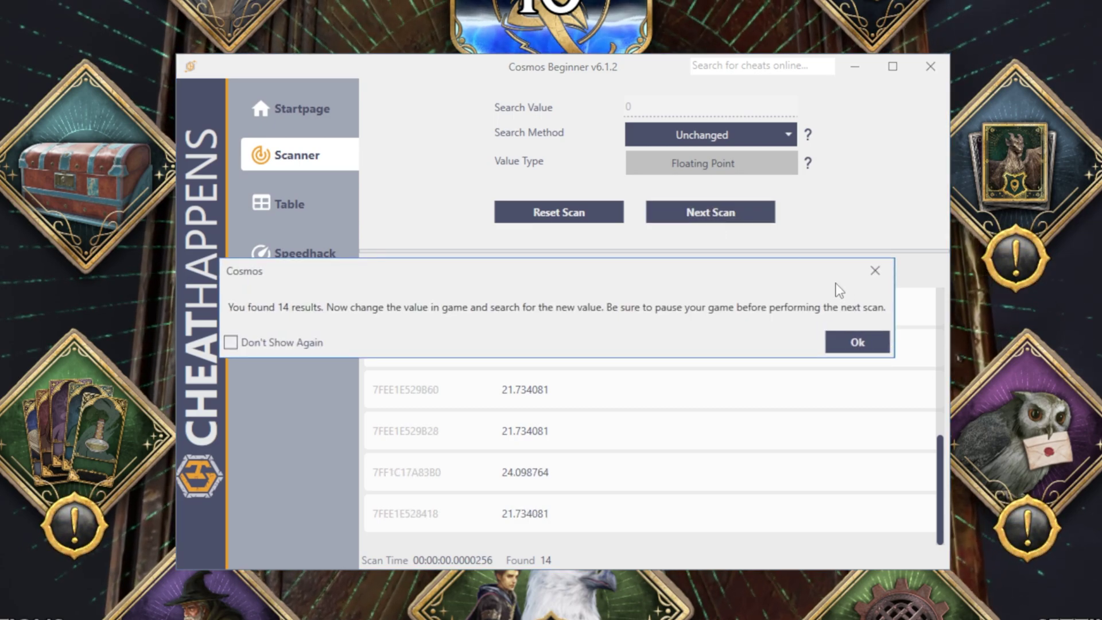
left_click(864, 349)
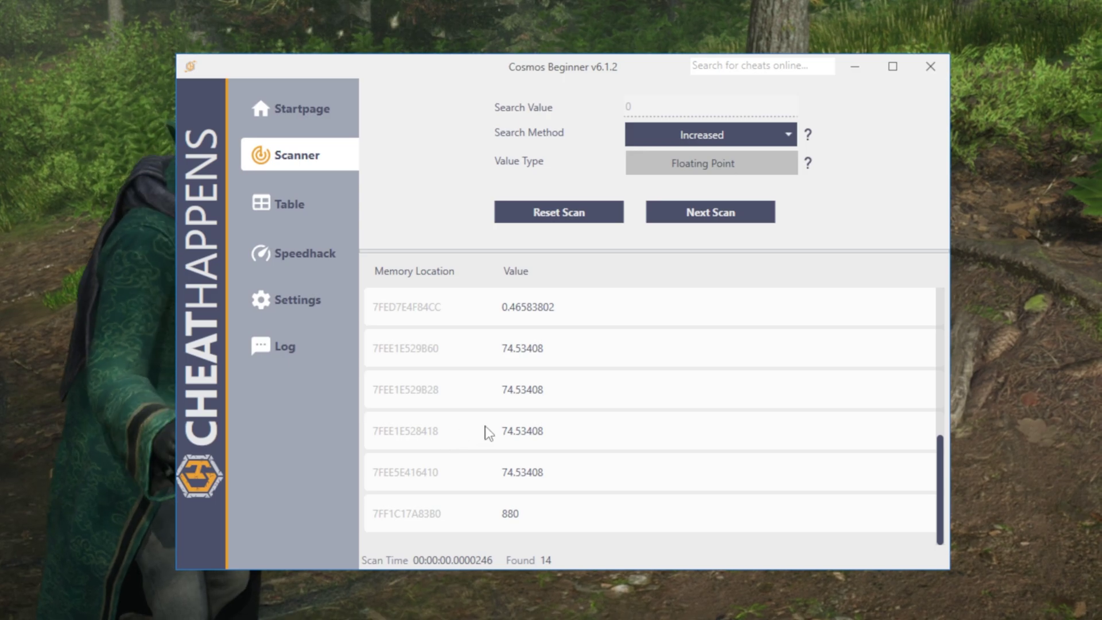
Step: Look through the scan results and compare the repeated 74.53408 entries with the 0.46583802, 10, 190.99359 and 880 entries
scroll(642, 436, "up", 5)
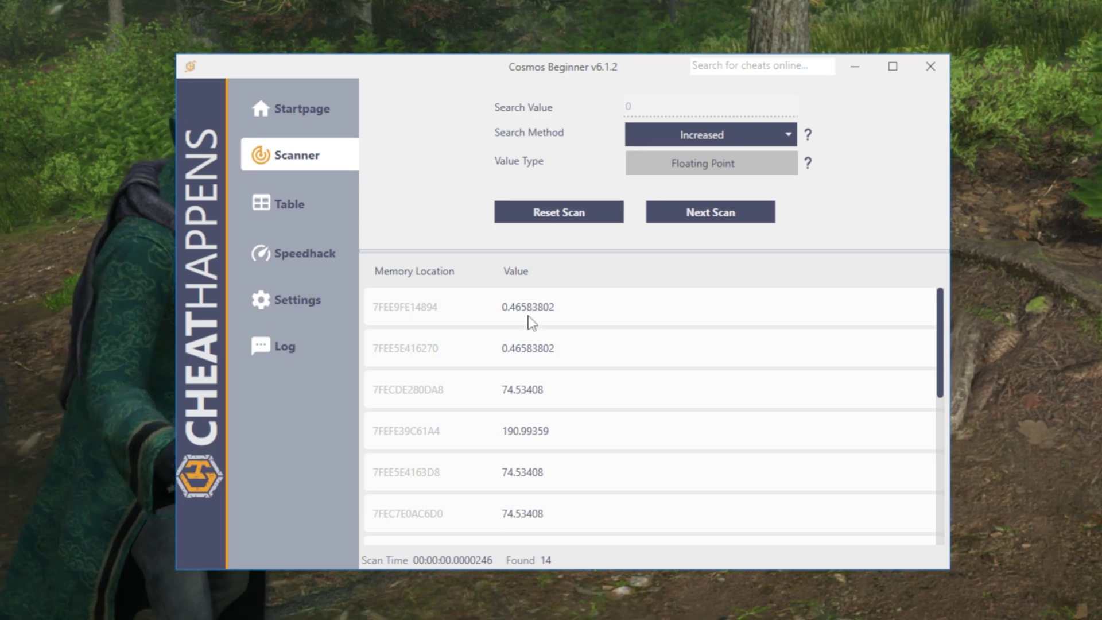
scroll(525, 348, "down", 1)
scroll(525, 373, "up", 1)
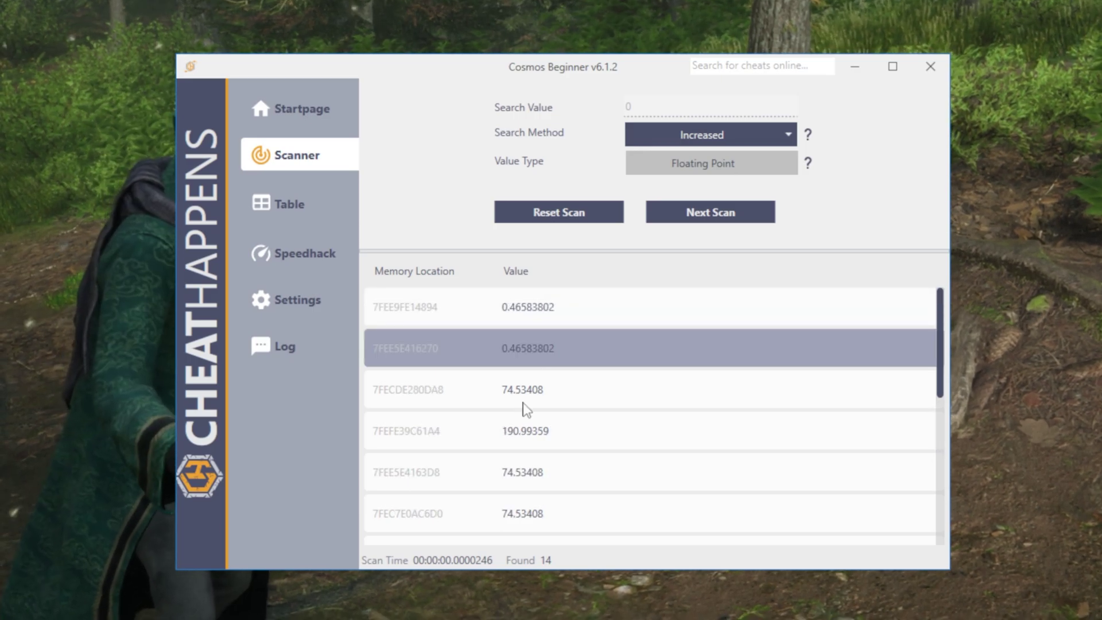
scroll(517, 382, "down", 1)
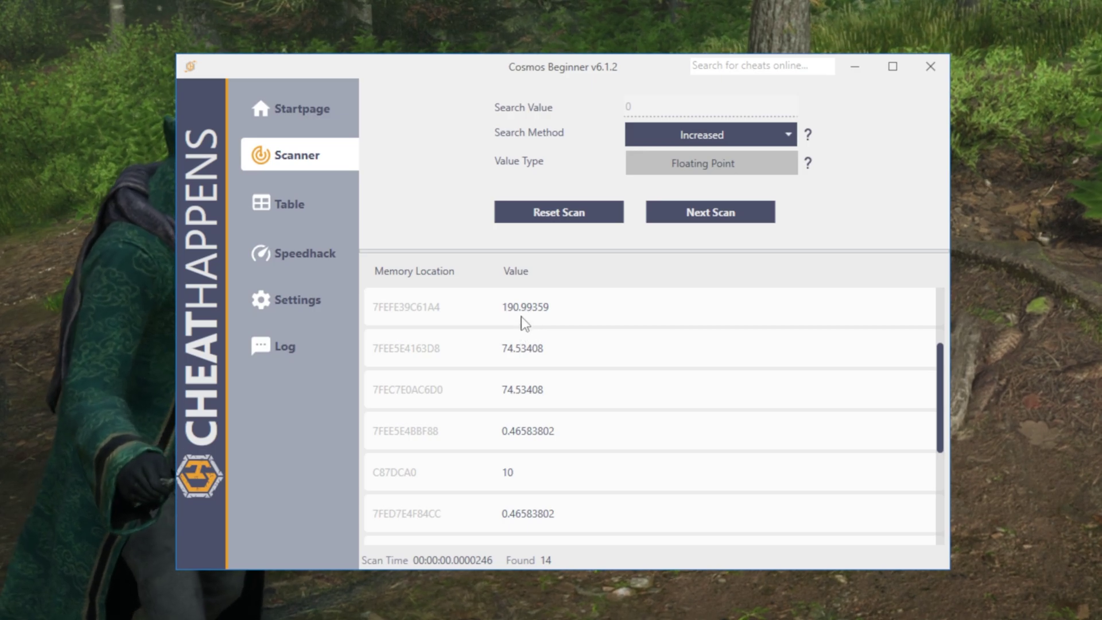
left_click(517, 382)
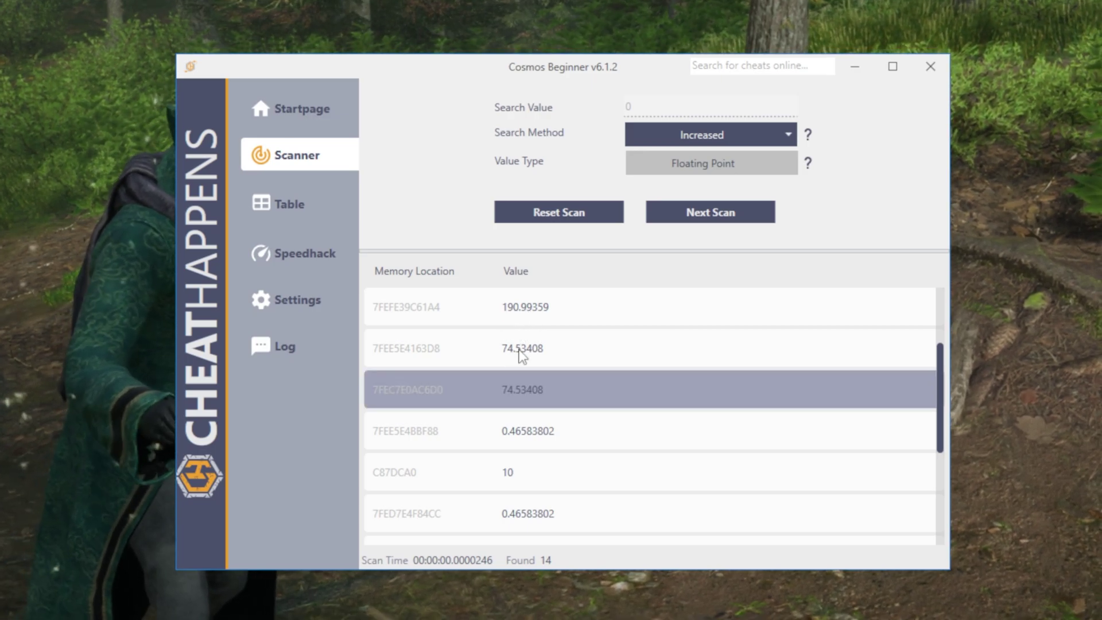
left_click(519, 349)
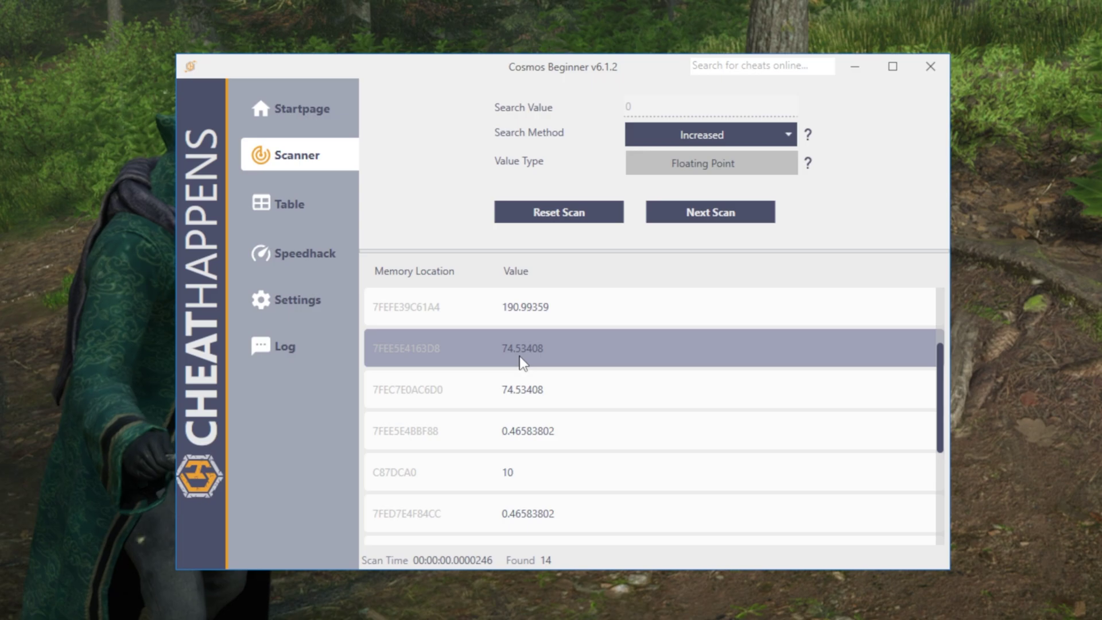
left_click(543, 405)
scroll(544, 430, "down", 1)
left_click(537, 431)
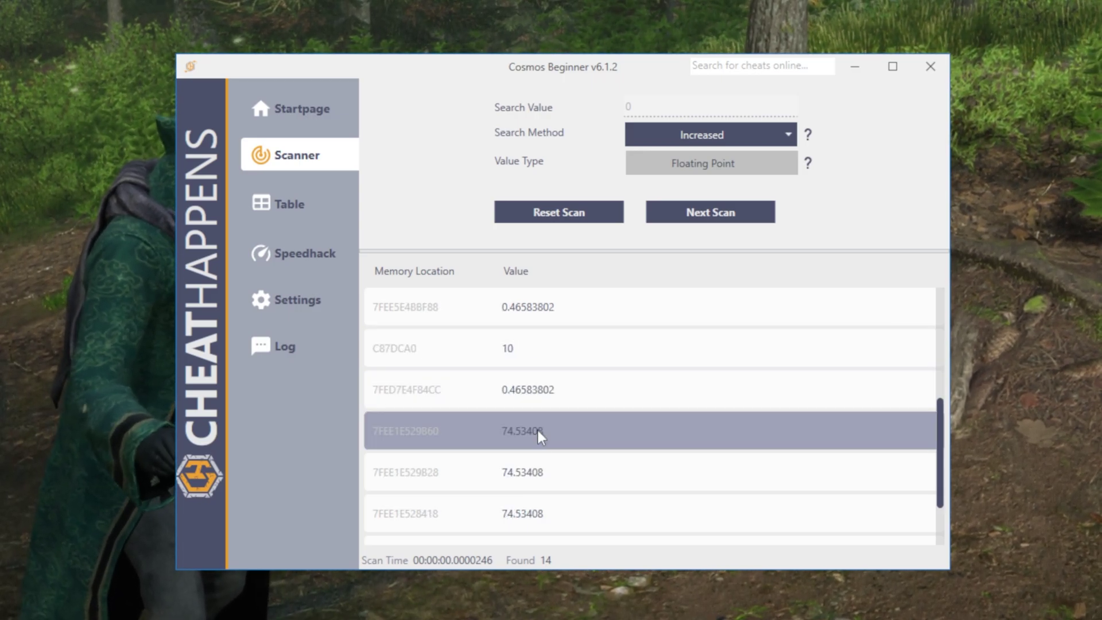
left_click(539, 472)
left_click(538, 511)
scroll(540, 515, "down", 1)
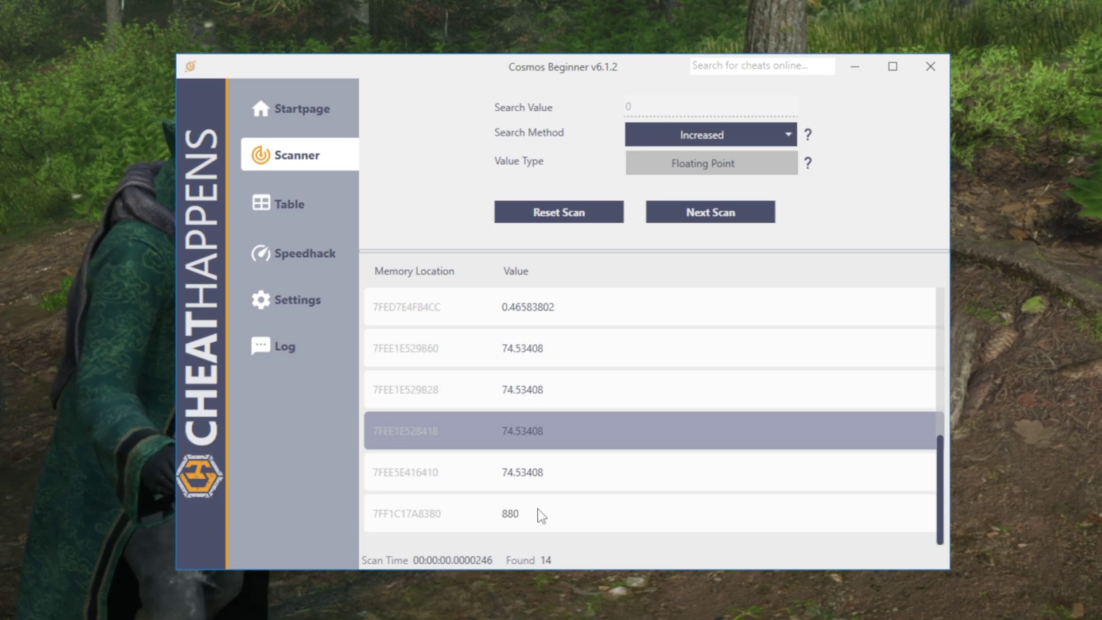
left_click(522, 482)
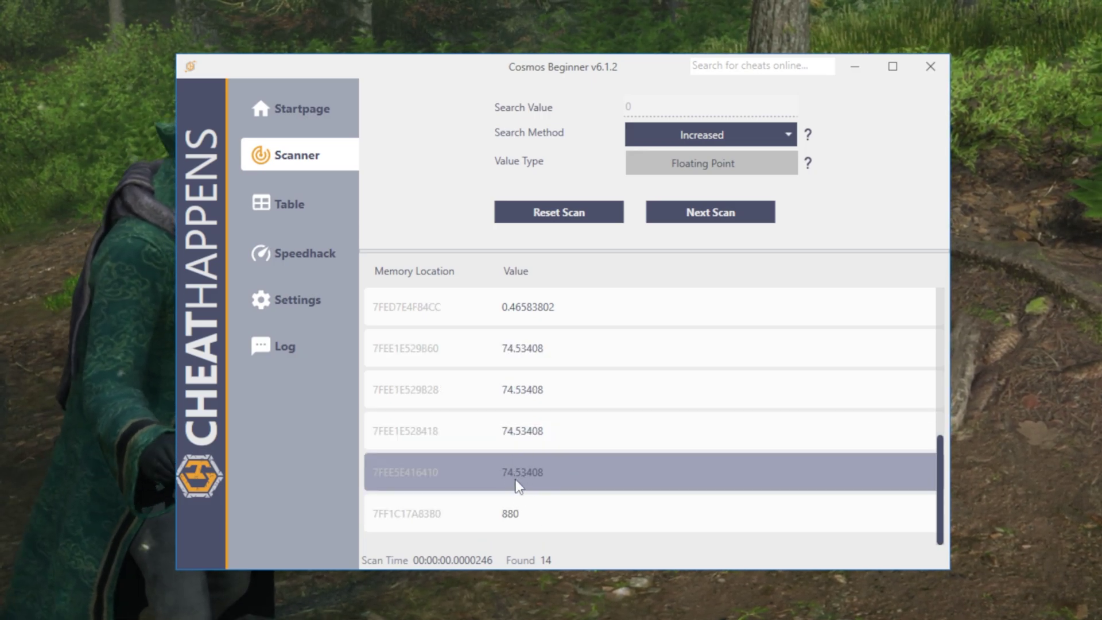
left_click(512, 518)
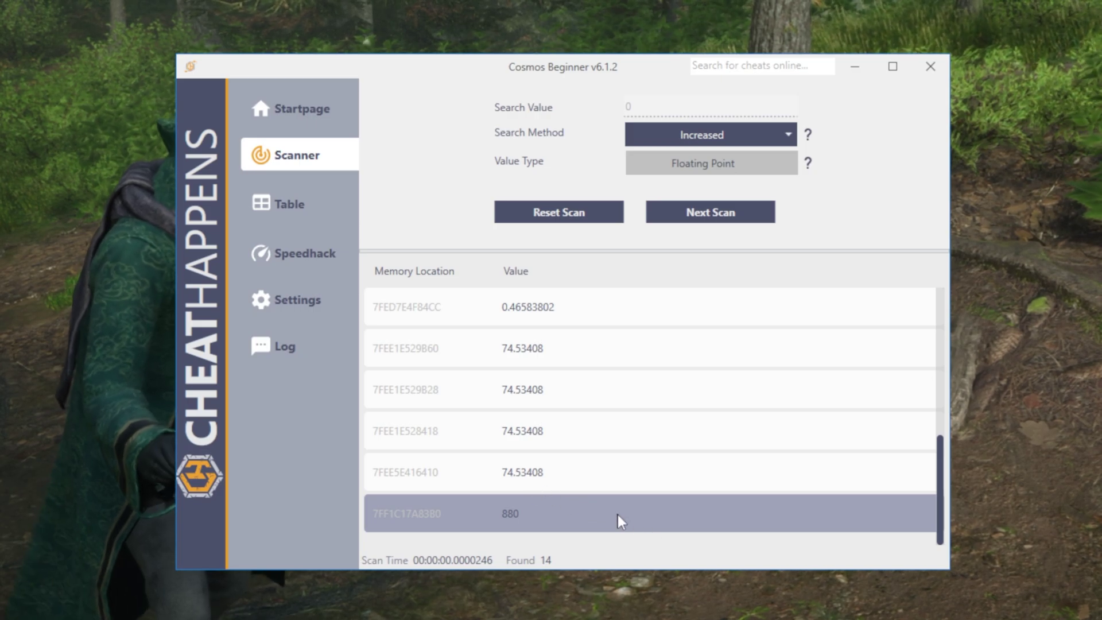
scroll(519, 492, "up", 5)
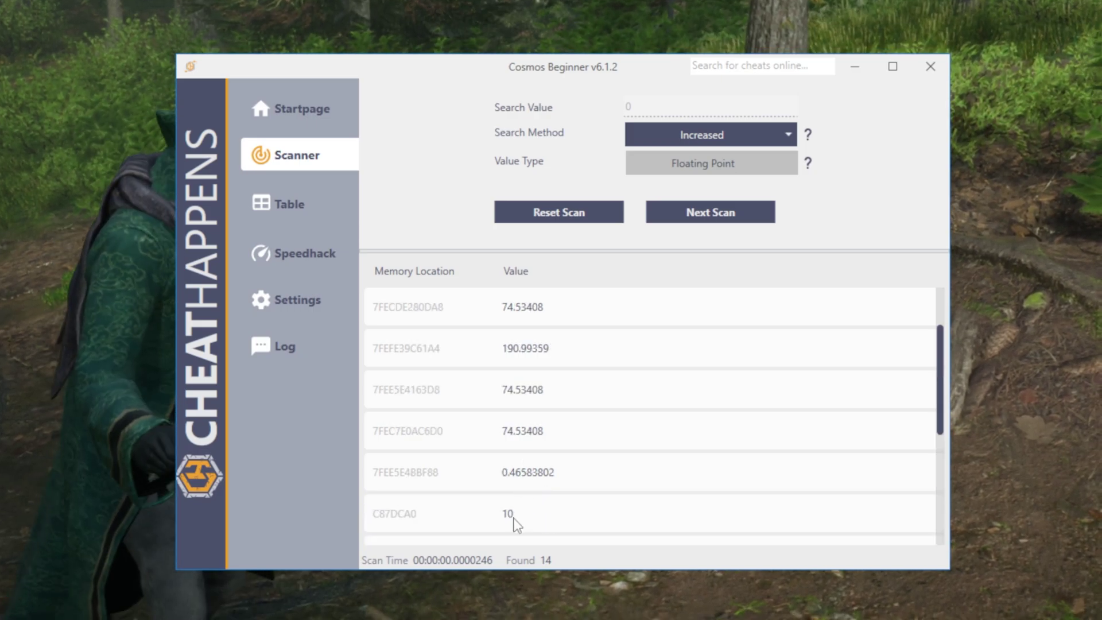
left_click(517, 523)
left_click(520, 476)
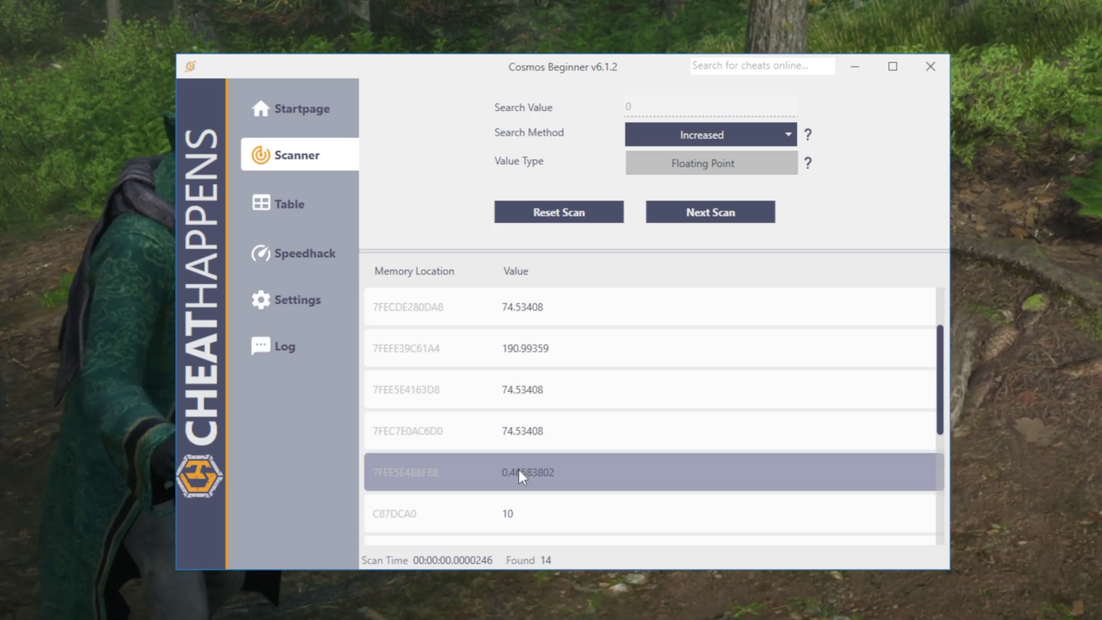
scroll(520, 476, "up", 2)
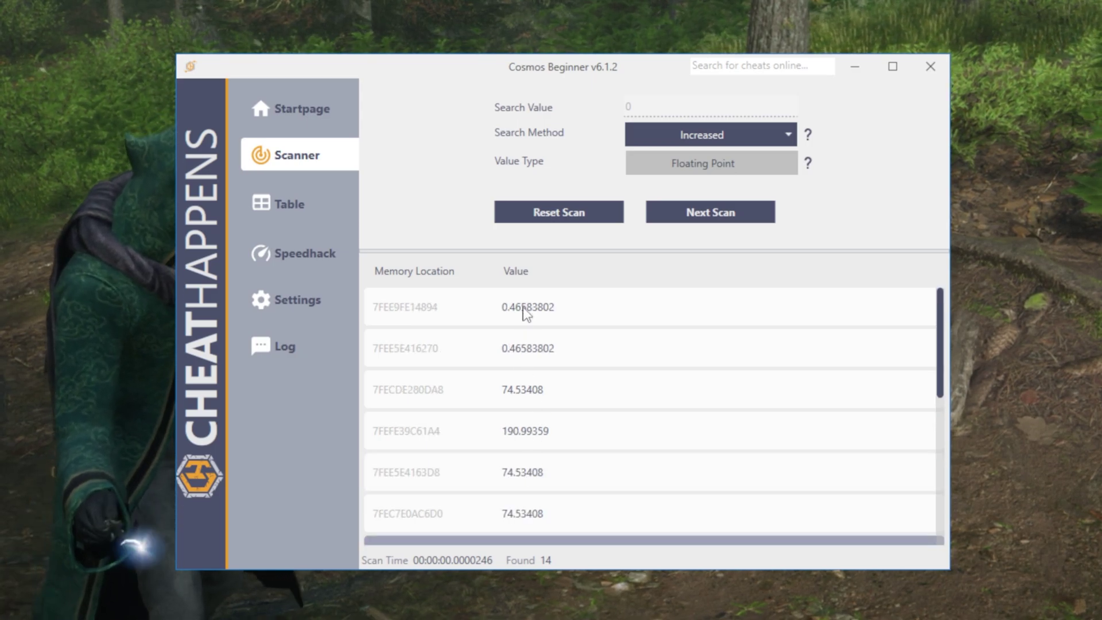
Step: Add the scan result with the value 190.99359 to the cheat table and open the table
left_click(504, 438)
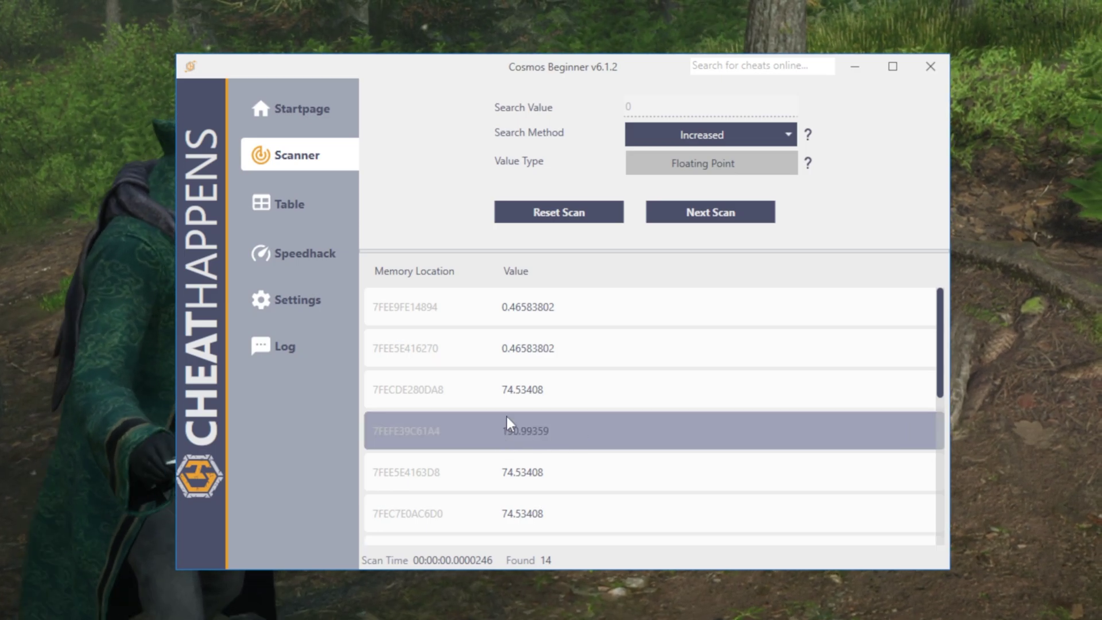
right_click(666, 430)
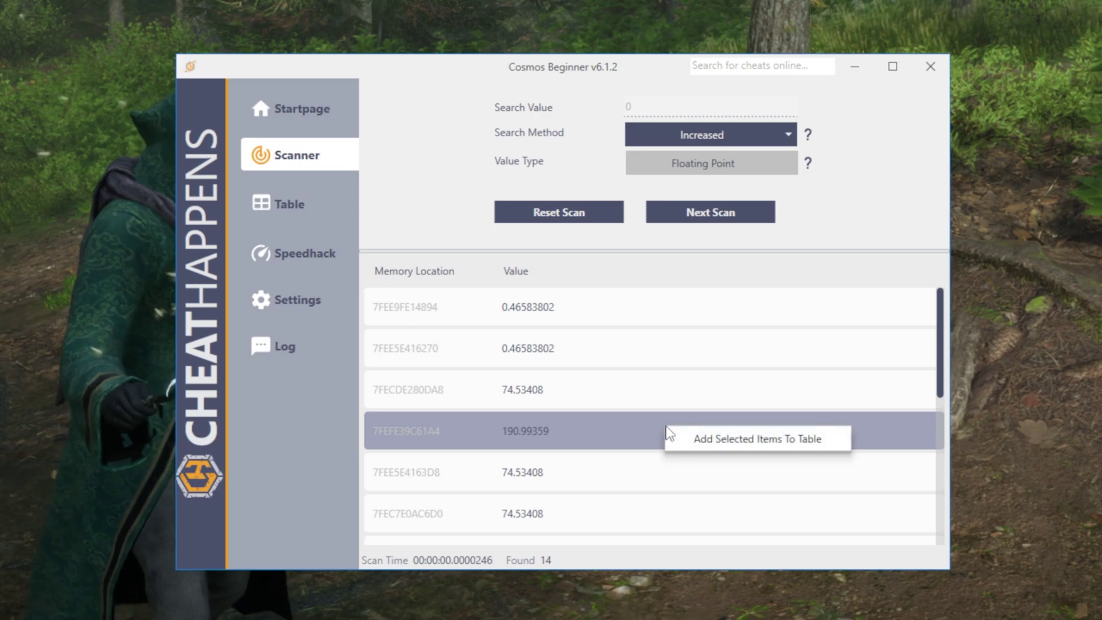
left_click(743, 442)
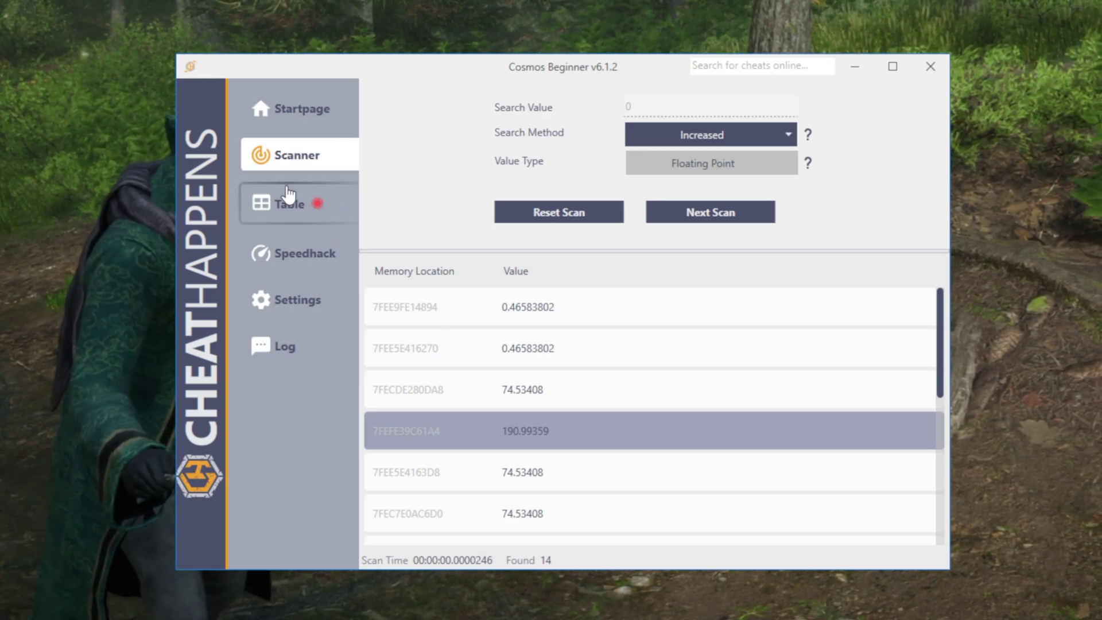
left_click(277, 211)
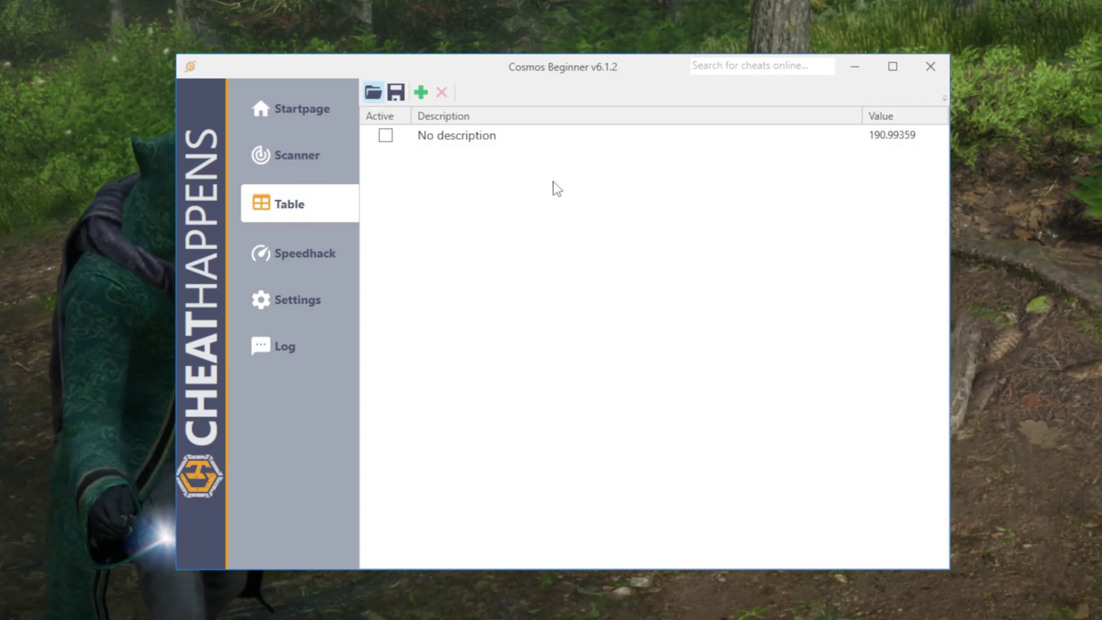
Step: Set the table entry's value to 0 to test whether it controls the character's health
double_click(891, 137)
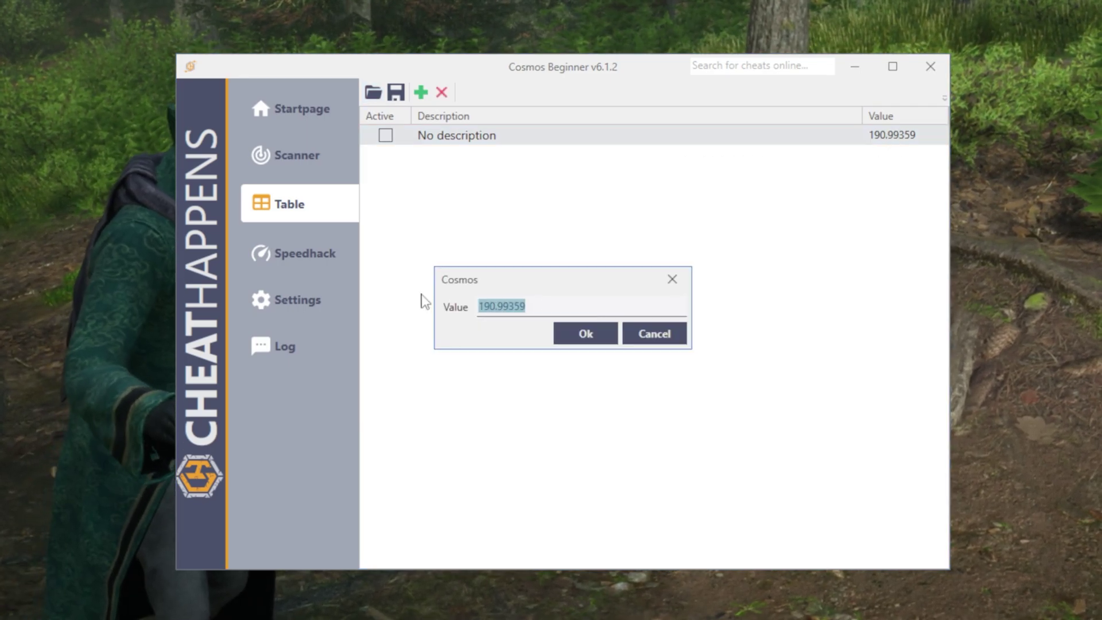
type("0")
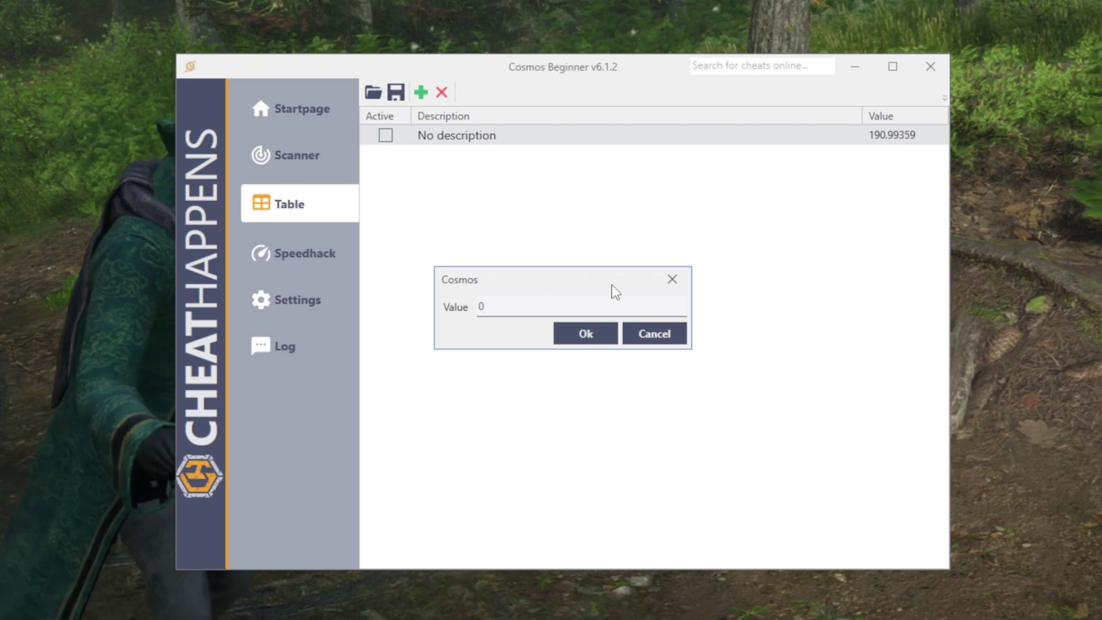
left_click(586, 336)
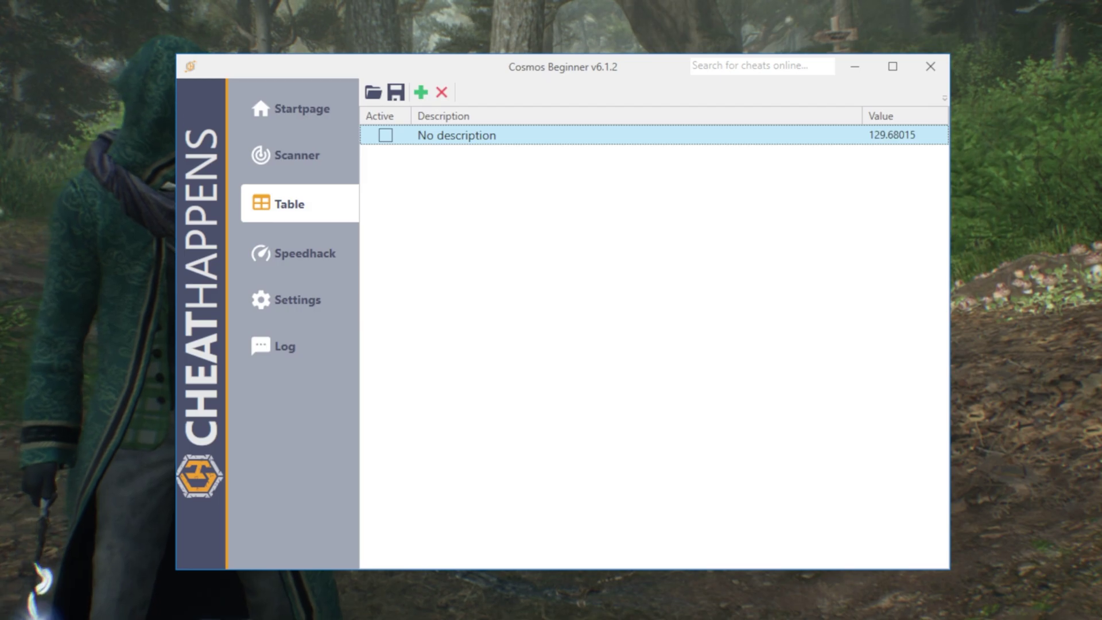
Step: Set the table entry's value to 999999 and activate the entry to lock it
double_click(896, 137)
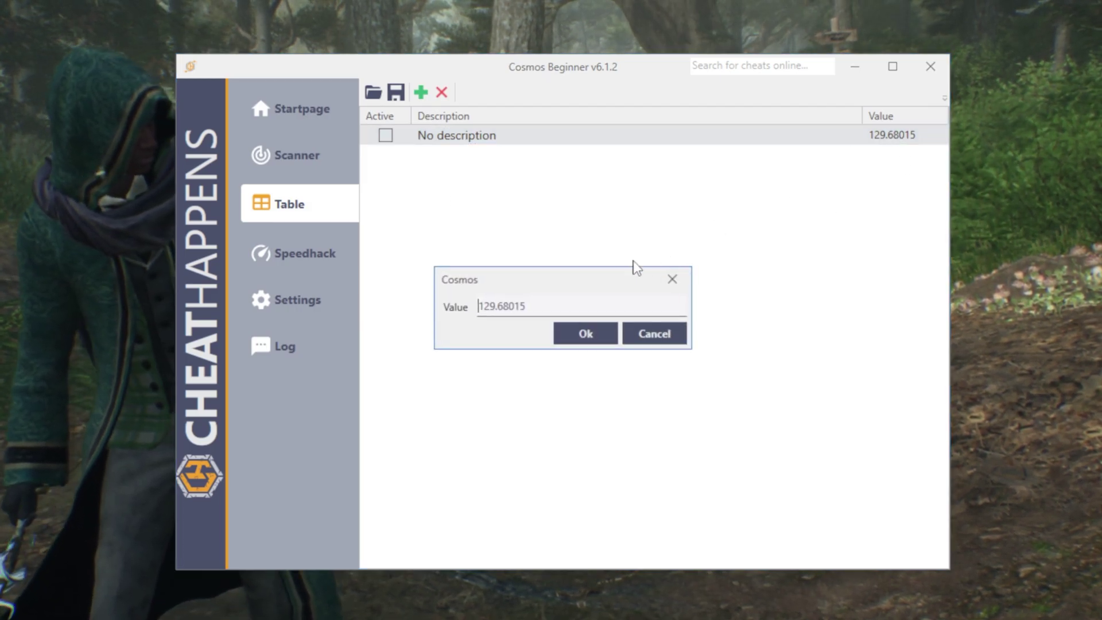
left_click_drag(538, 301, 424, 307)
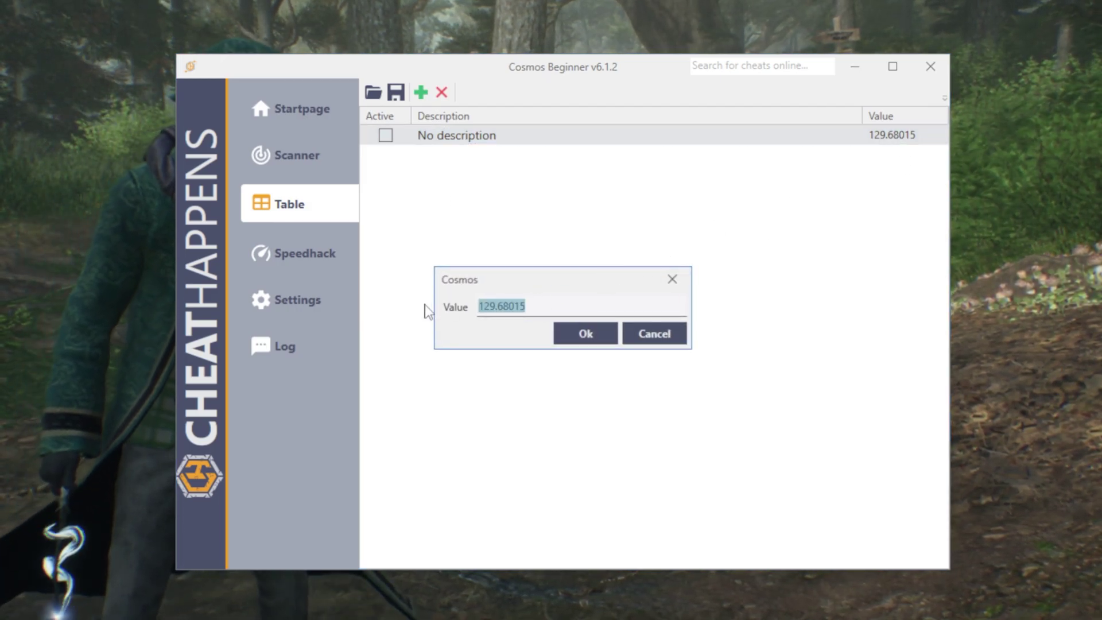
type("999999")
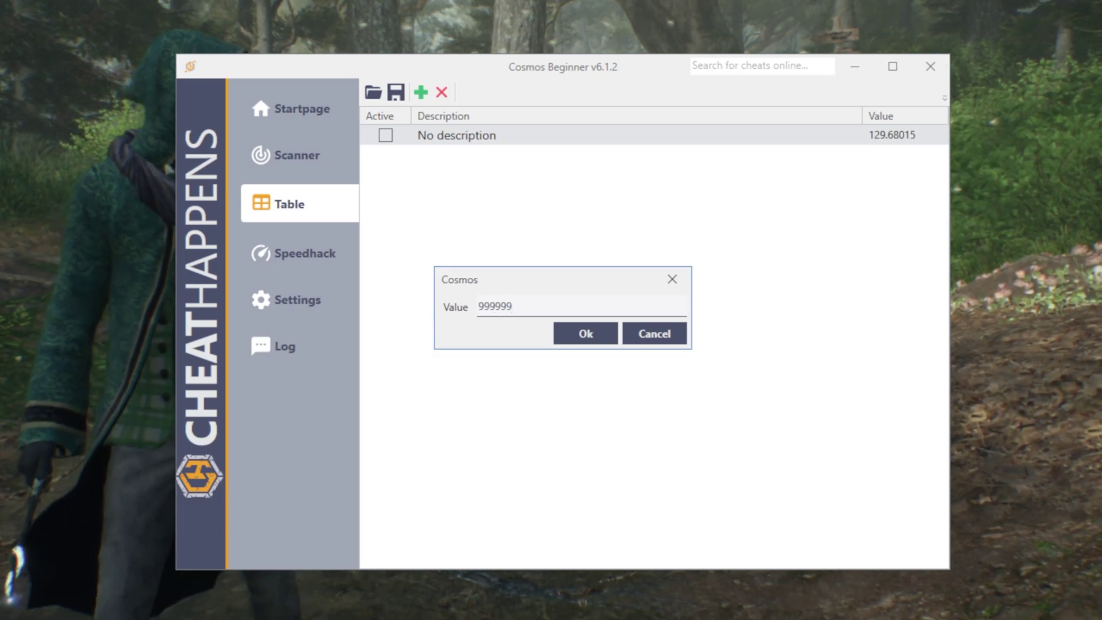
left_click(583, 331)
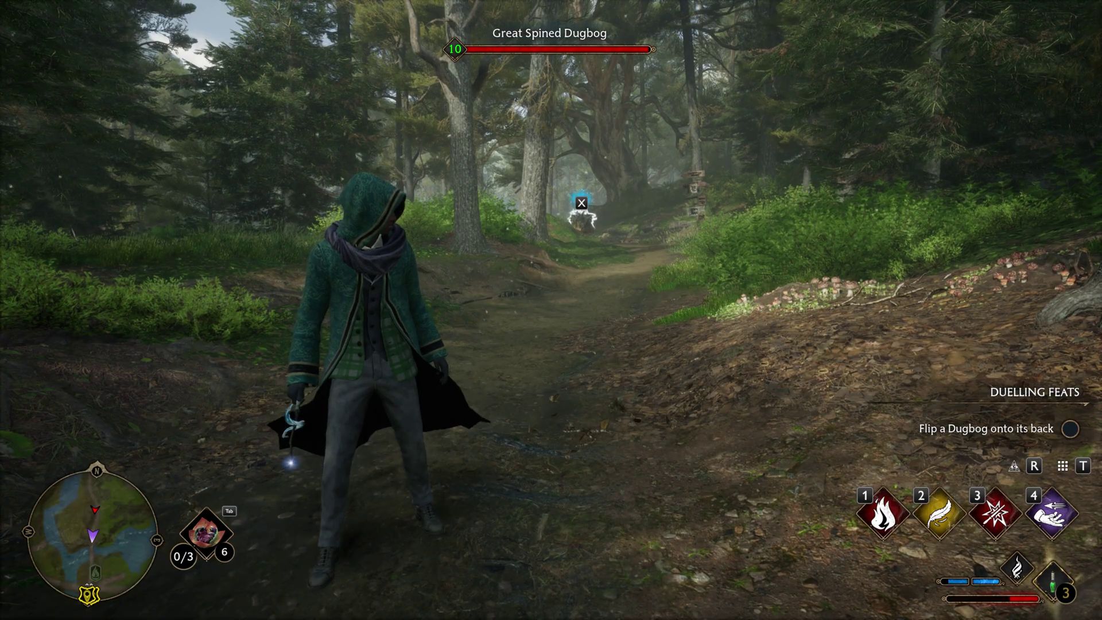
Step: Return to the game and fight the Great Spined Dugbog with repeated basic casts to test the locked health
key("w")
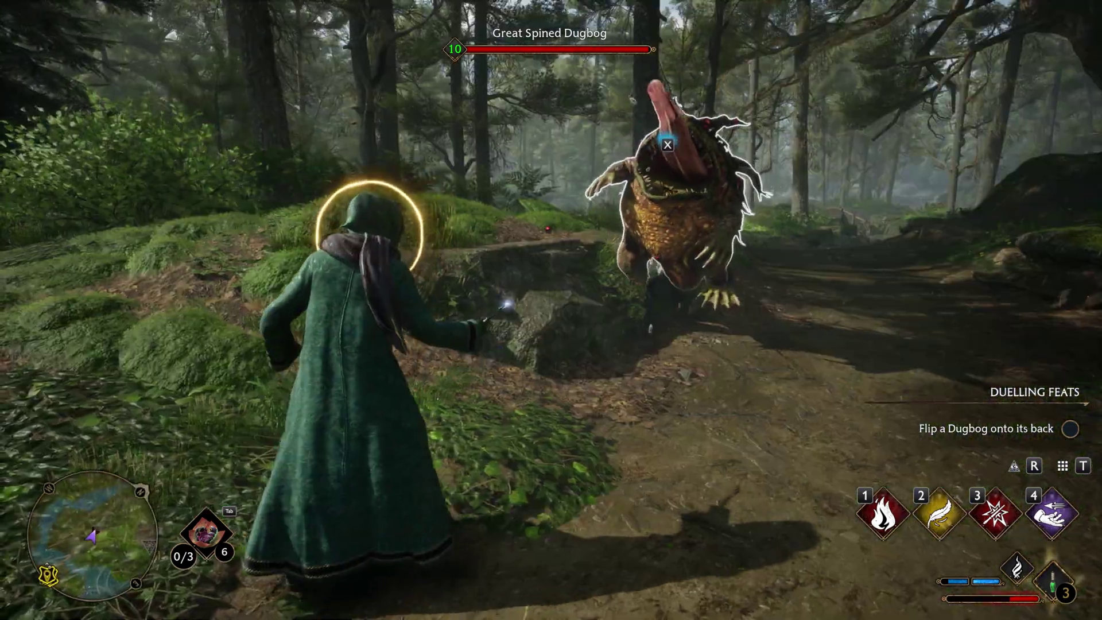
key("q")
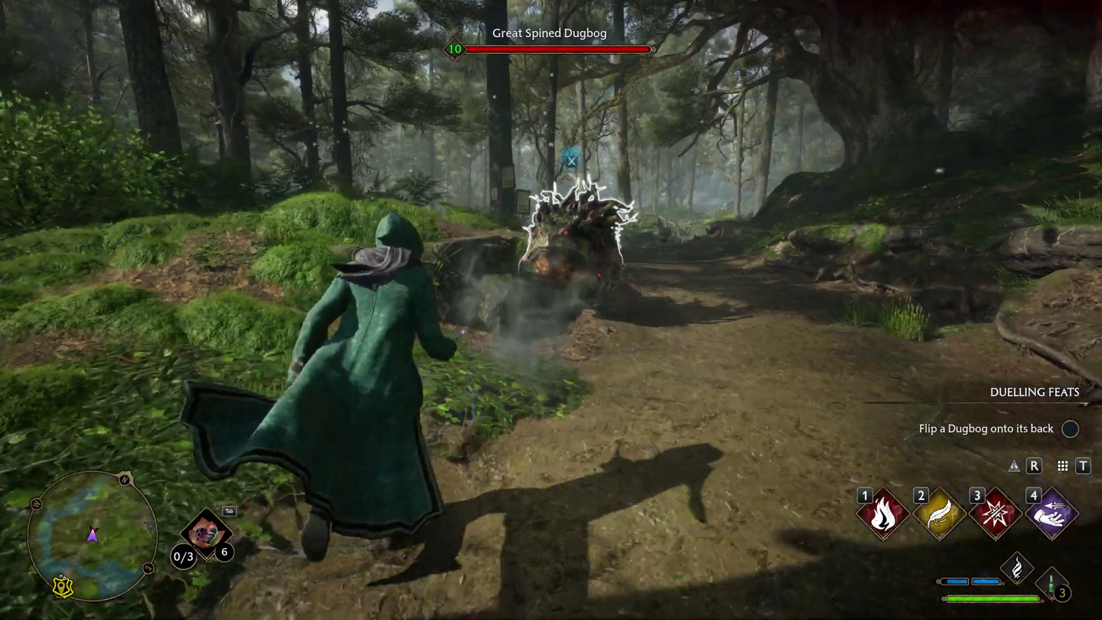
left_click(551, 310)
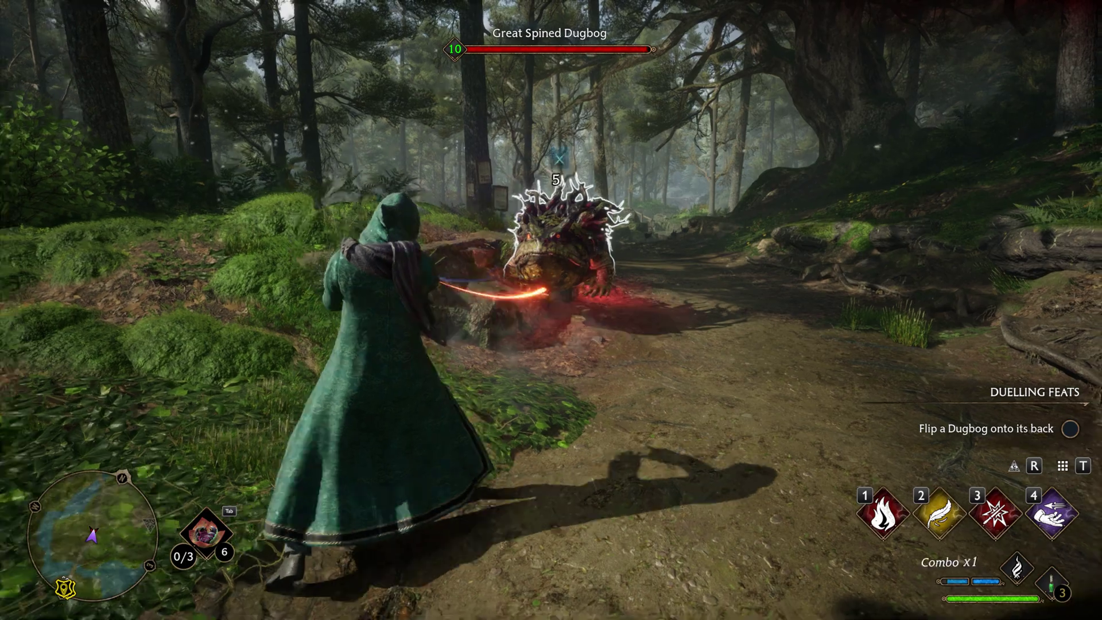
left_click(551, 310)
left_click(551, 310)
left_click(551, 310)
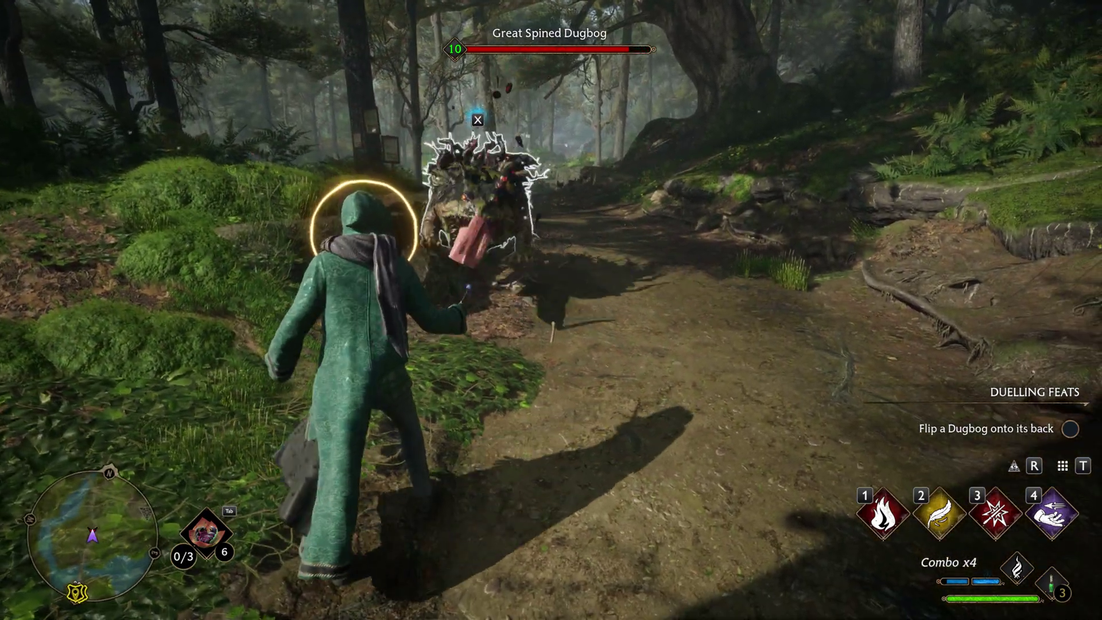
key("q")
left_click(551, 310)
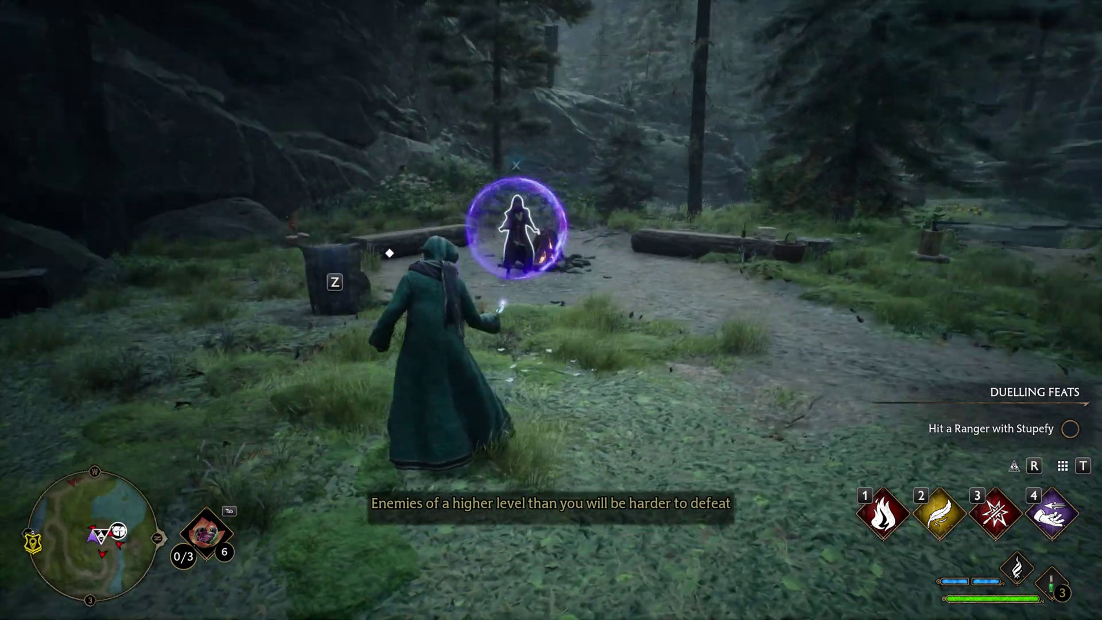
Step: Move the invisible character right up to the Ashwinder Assassin at the campfire
key("w")
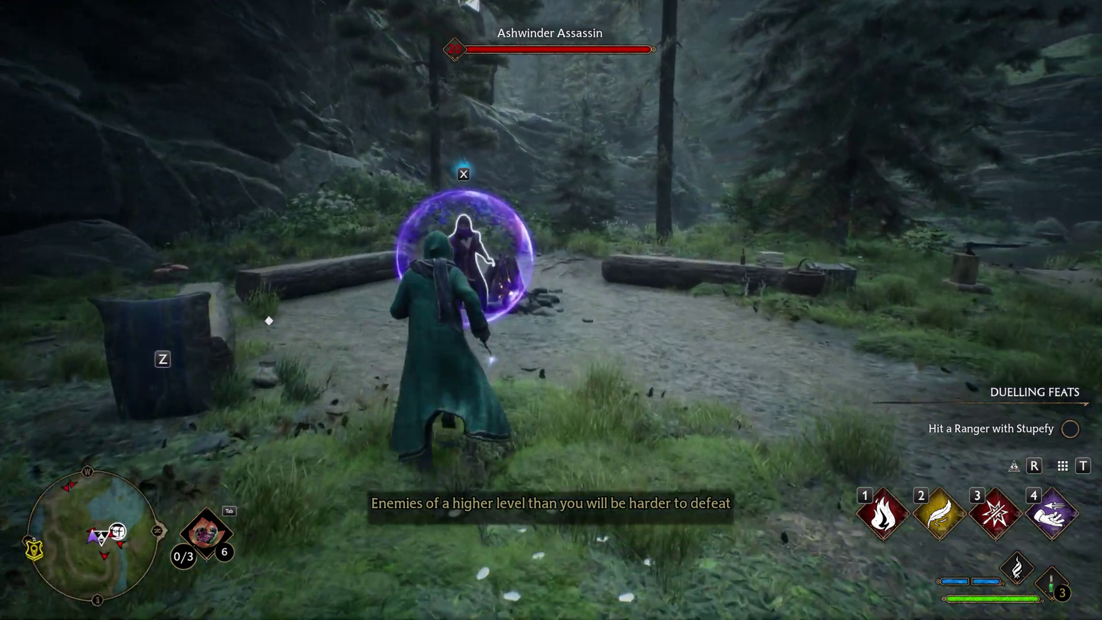
key("w")
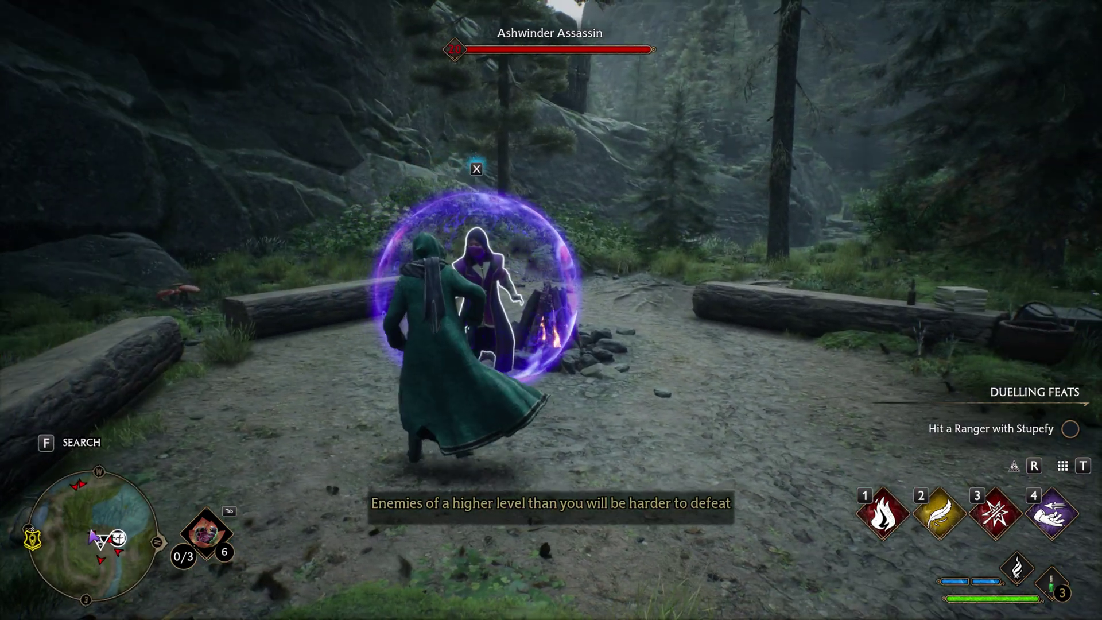
key("w")
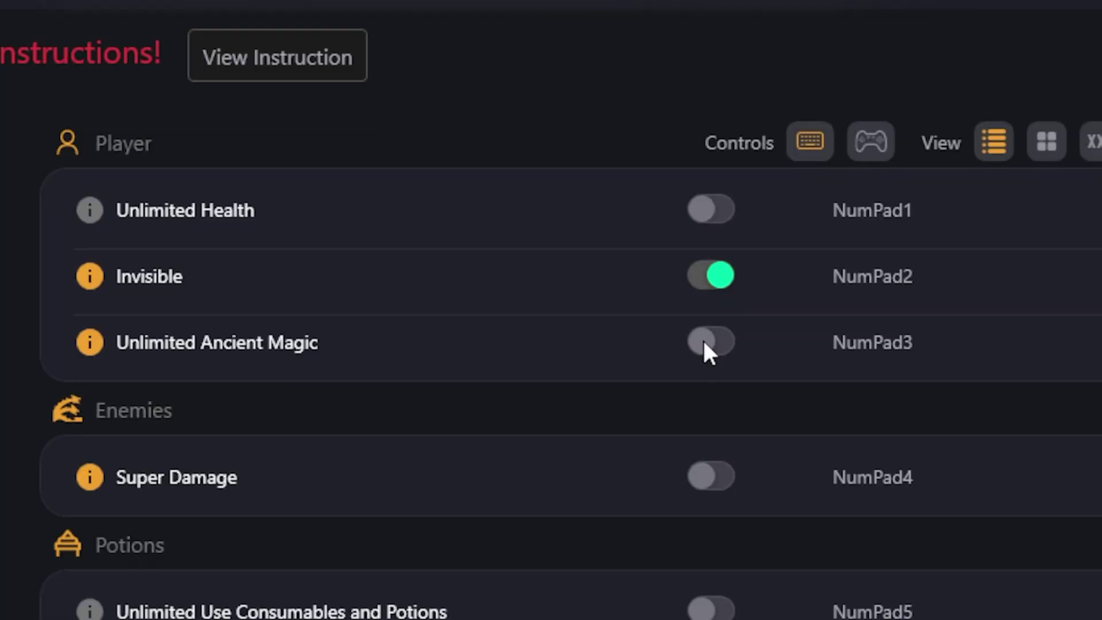
Step: Enable Unlimited Ancient Magic in the trainer, and attack the Ashwinder Assassin in the game with ancient magic and spell 4
left_click(704, 342)
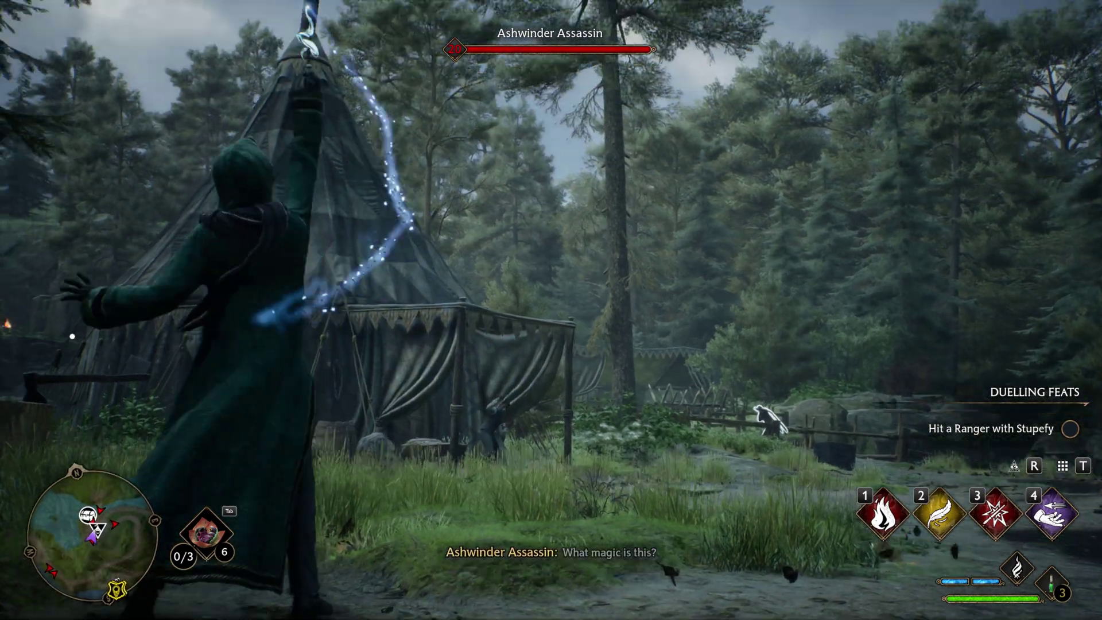
key("w")
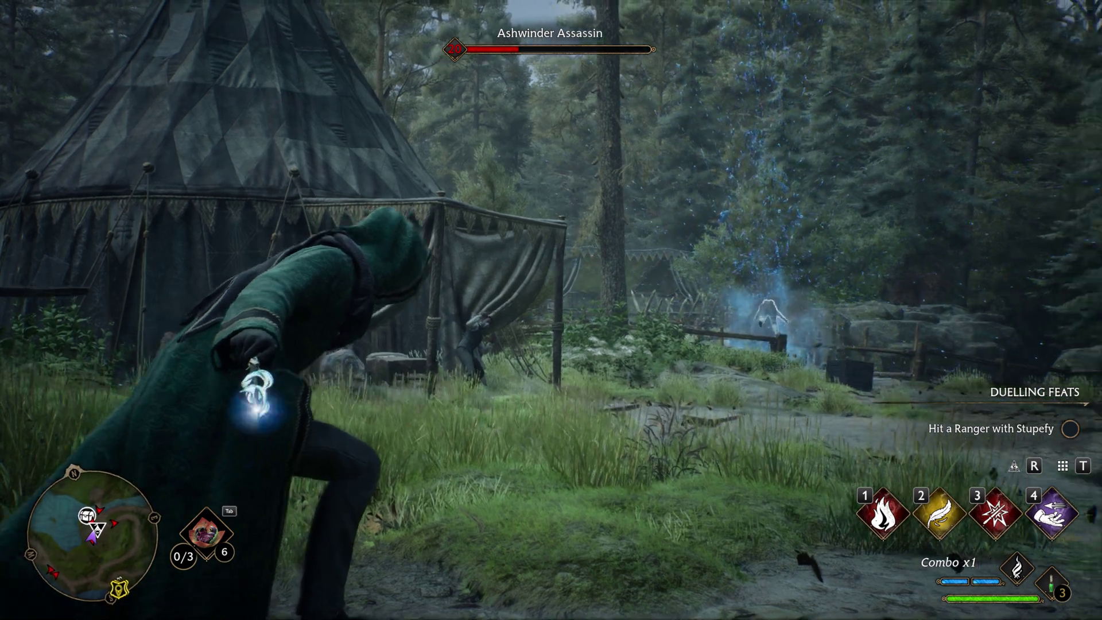
key("4")
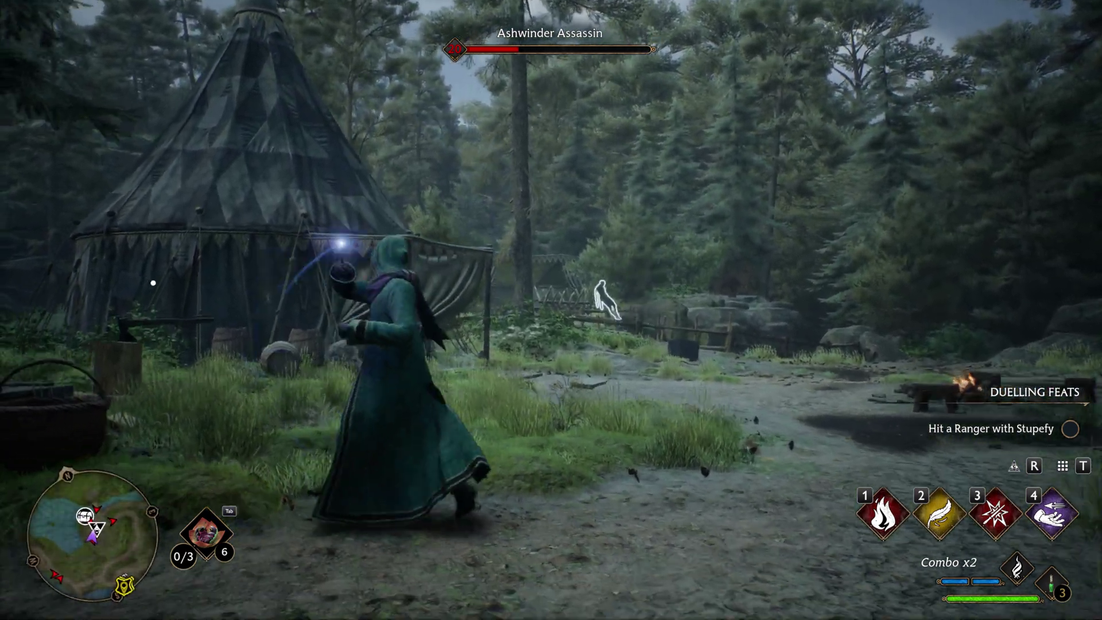
left_click(551, 310)
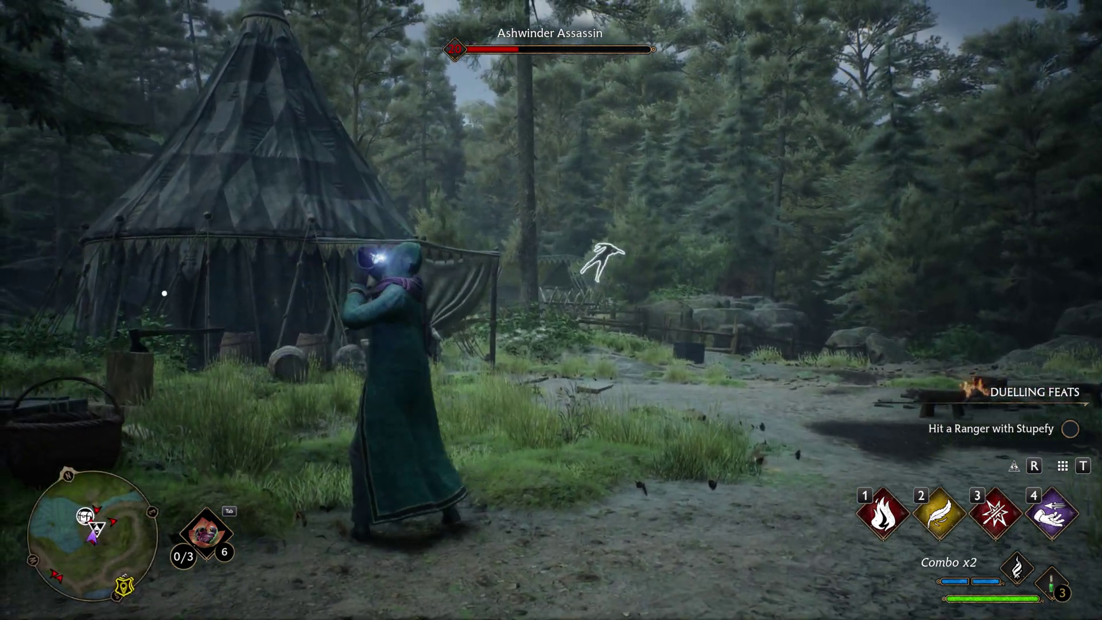
Step: Attack the Ashwinders near the tent with ancient magic and a basic cast
key("x")
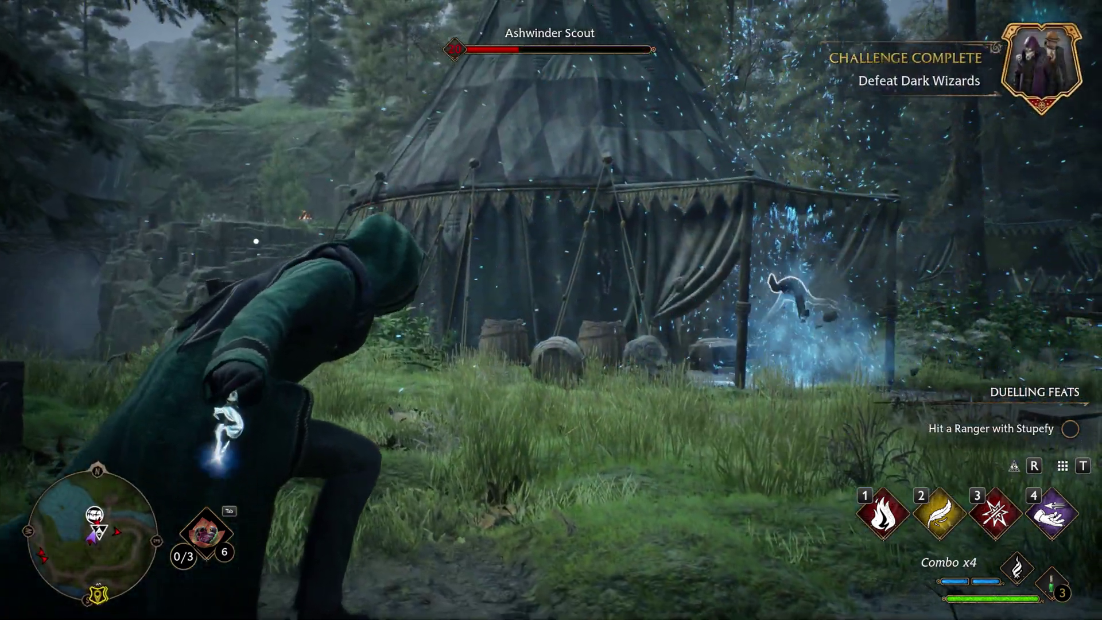
left_click(551, 310)
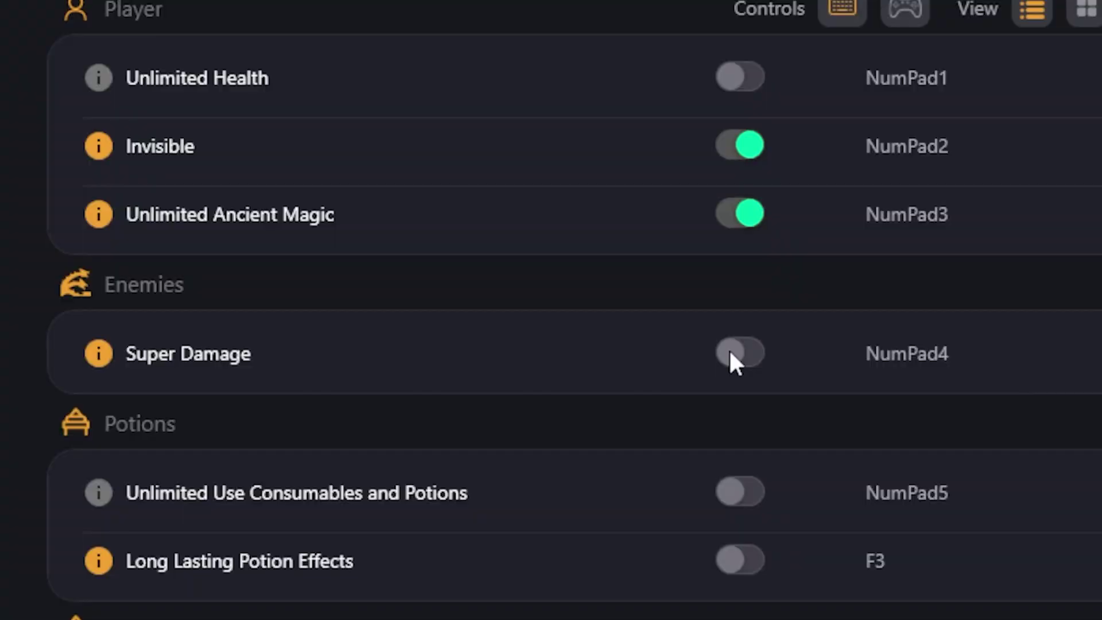
Step: Enable Super Damage in the trainer, and attack the Ashwinder by the tent with basic casts in the game
left_click(730, 353)
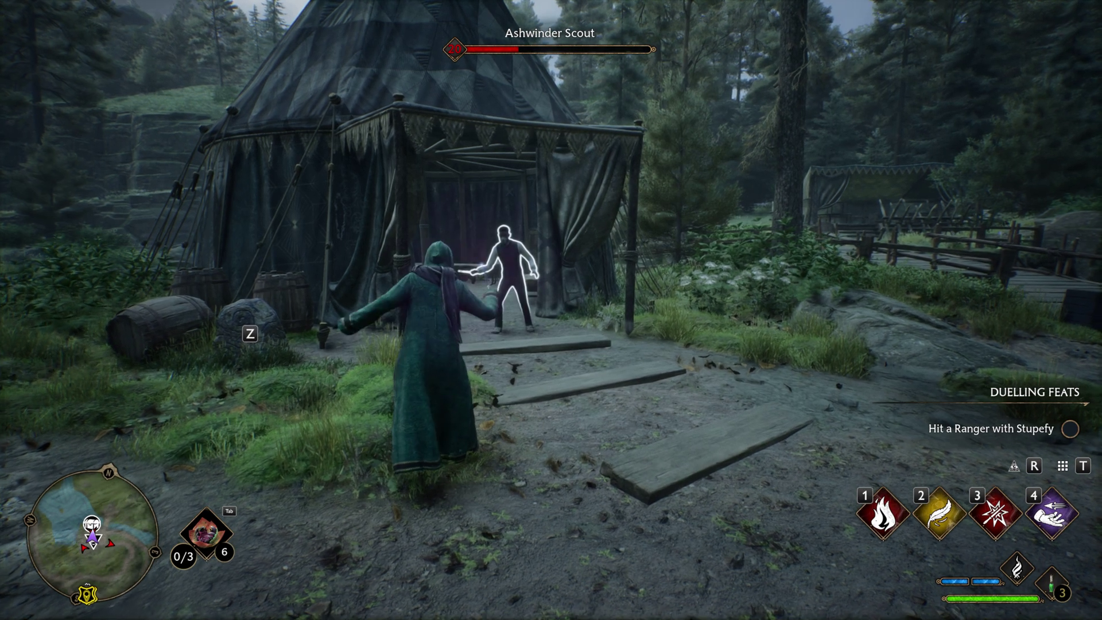
left_click(551, 310)
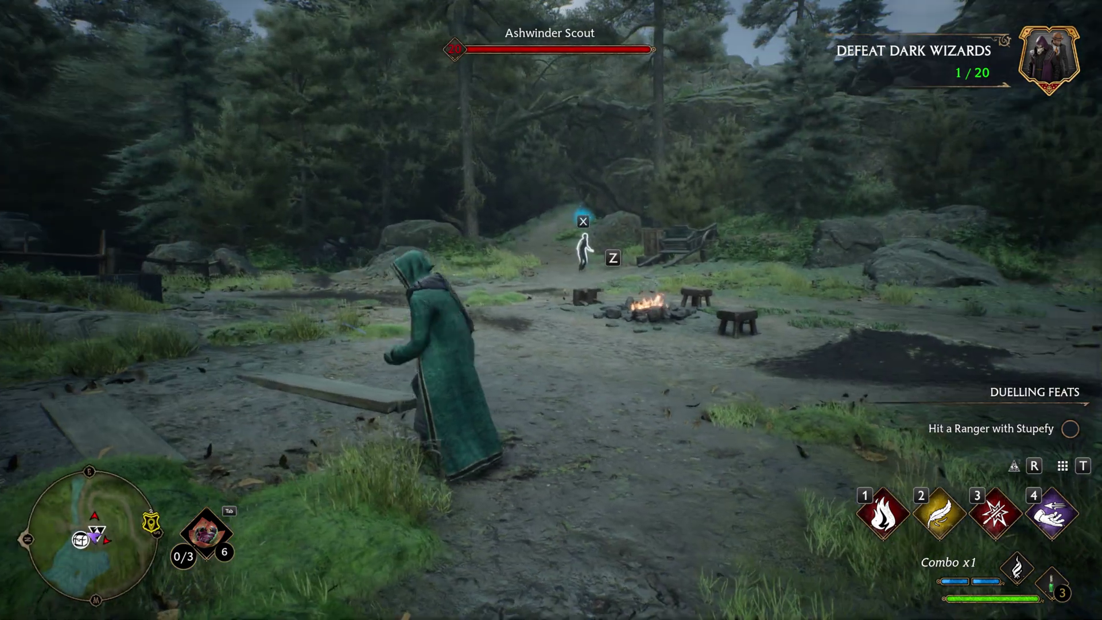
left_click(551, 310)
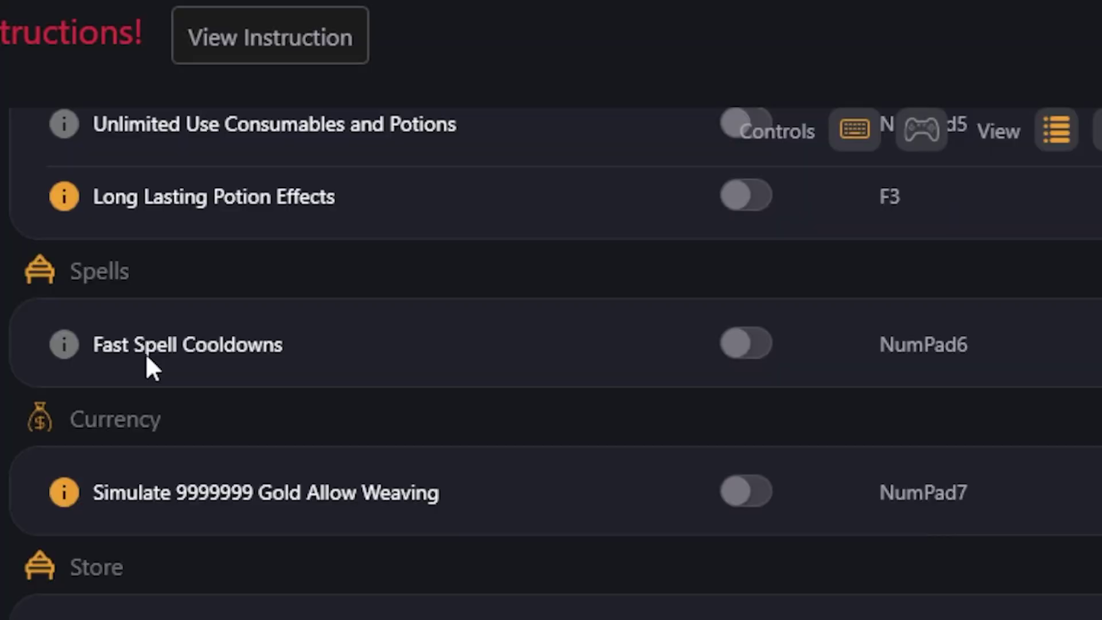
Step: Enable Fast Spell Cooldowns in the trainer, and cast fire spell 1 repeatedly plus Accio at the Ashwinder Assassin in the game
left_click(739, 343)
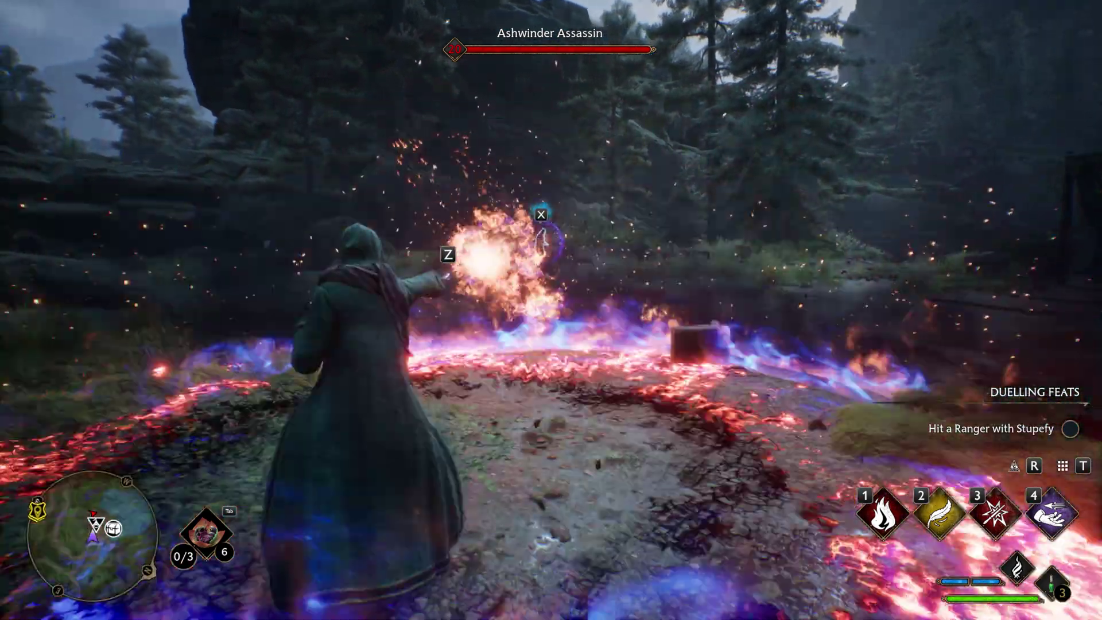
key("1")
key("1")
key("1")
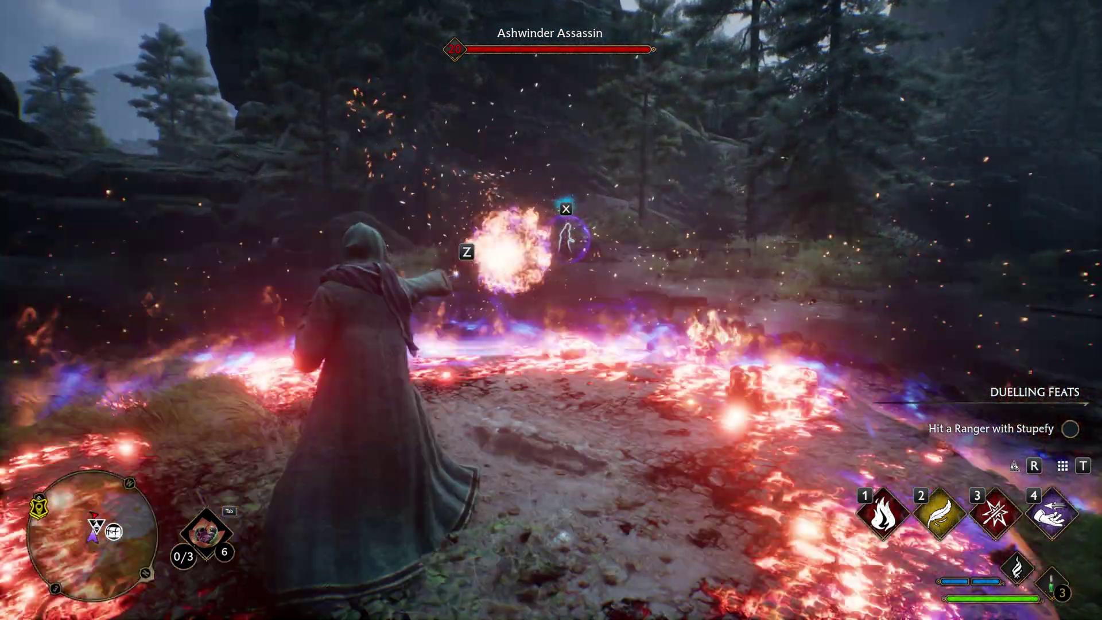
key("1")
key("4")
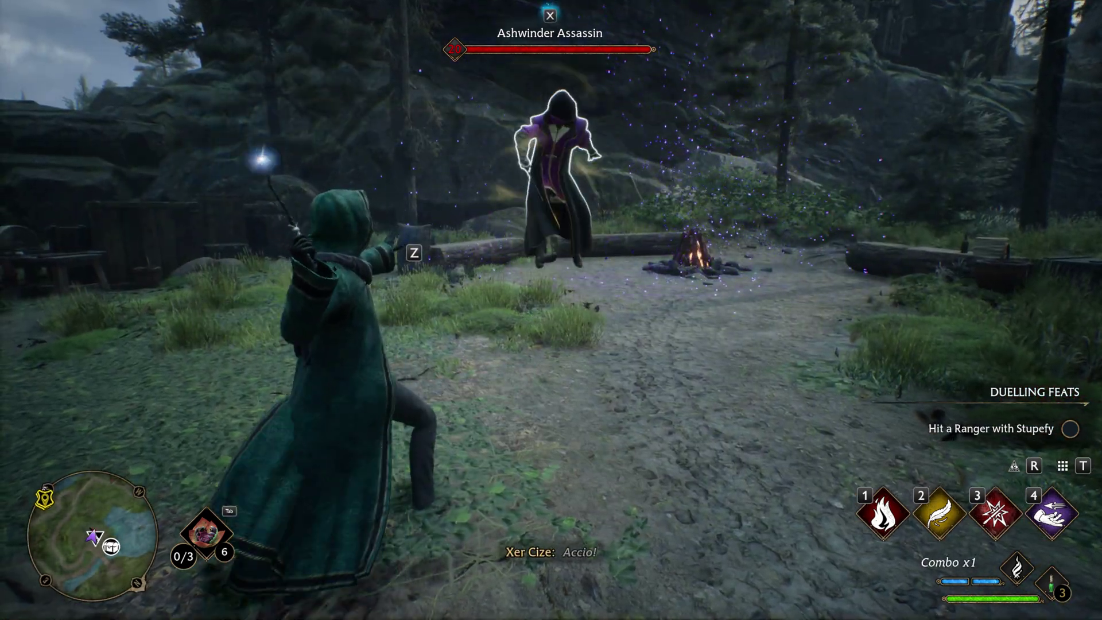